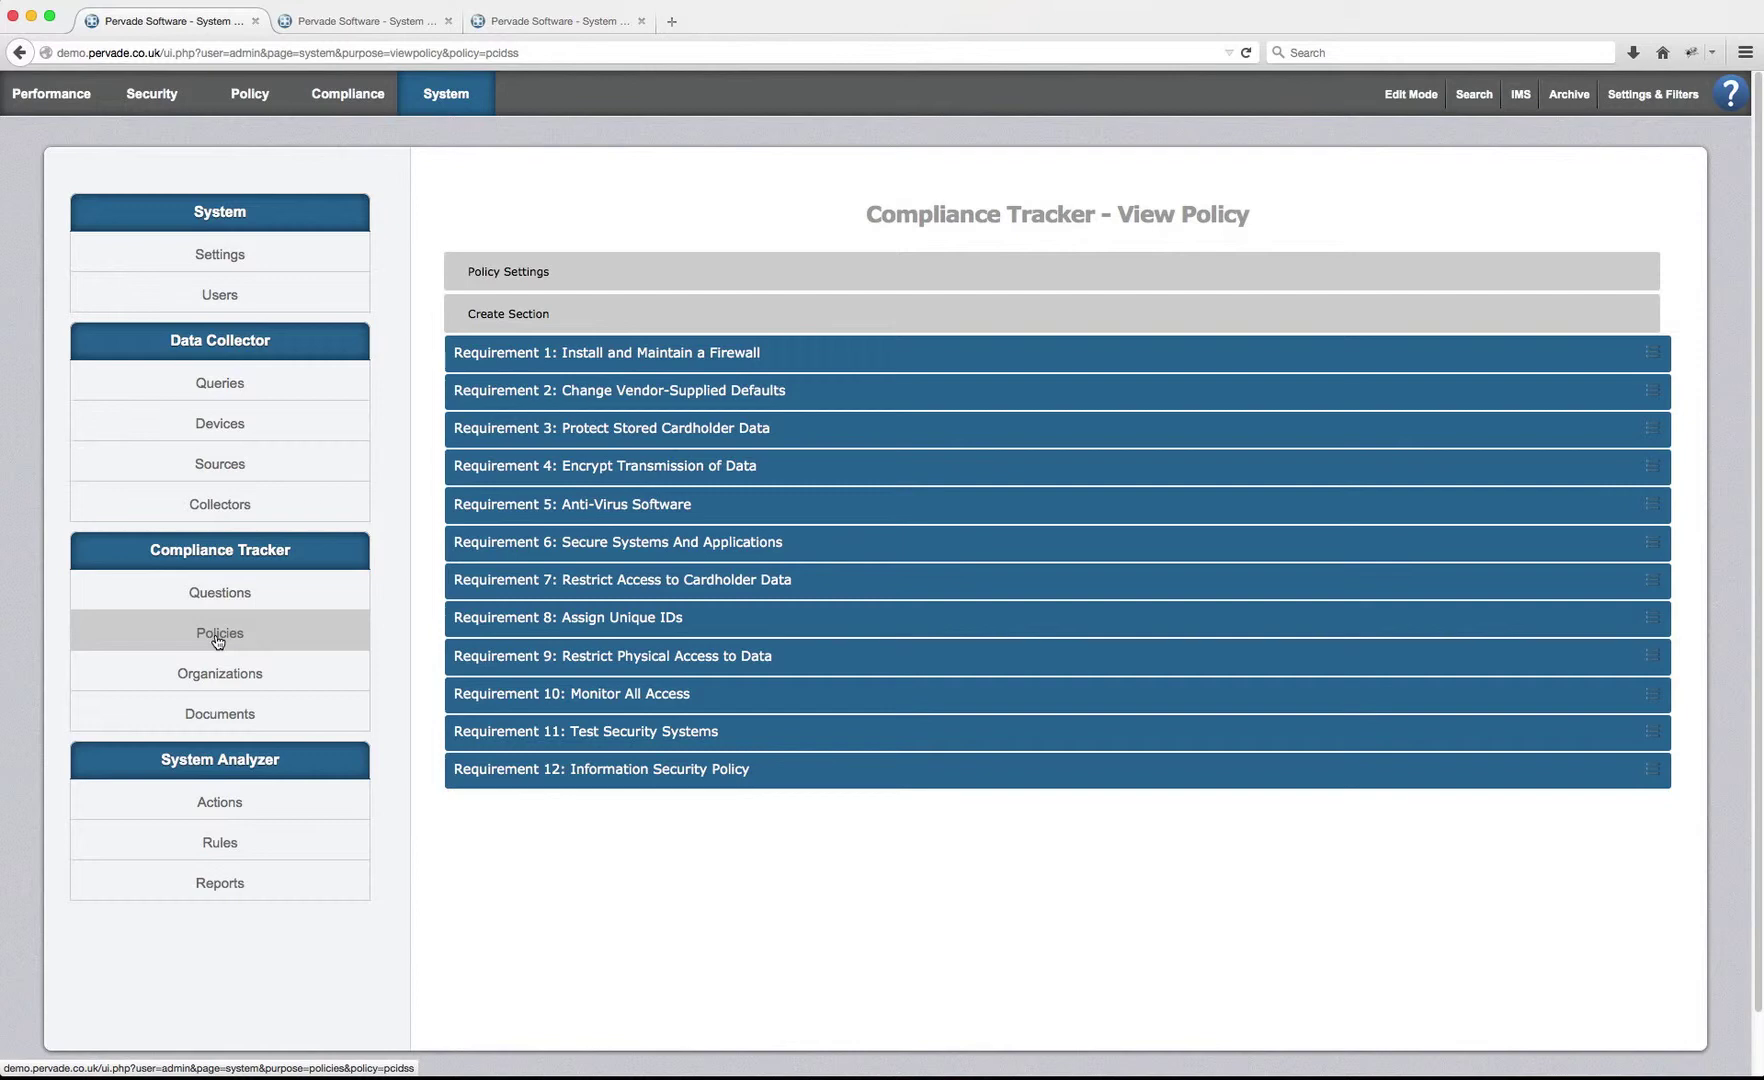
# - Expand Requirement 1 > 1.2 > 1.2.2 and show the Router Configuration Files Synchronized question
pyautogui.click(469, 355)
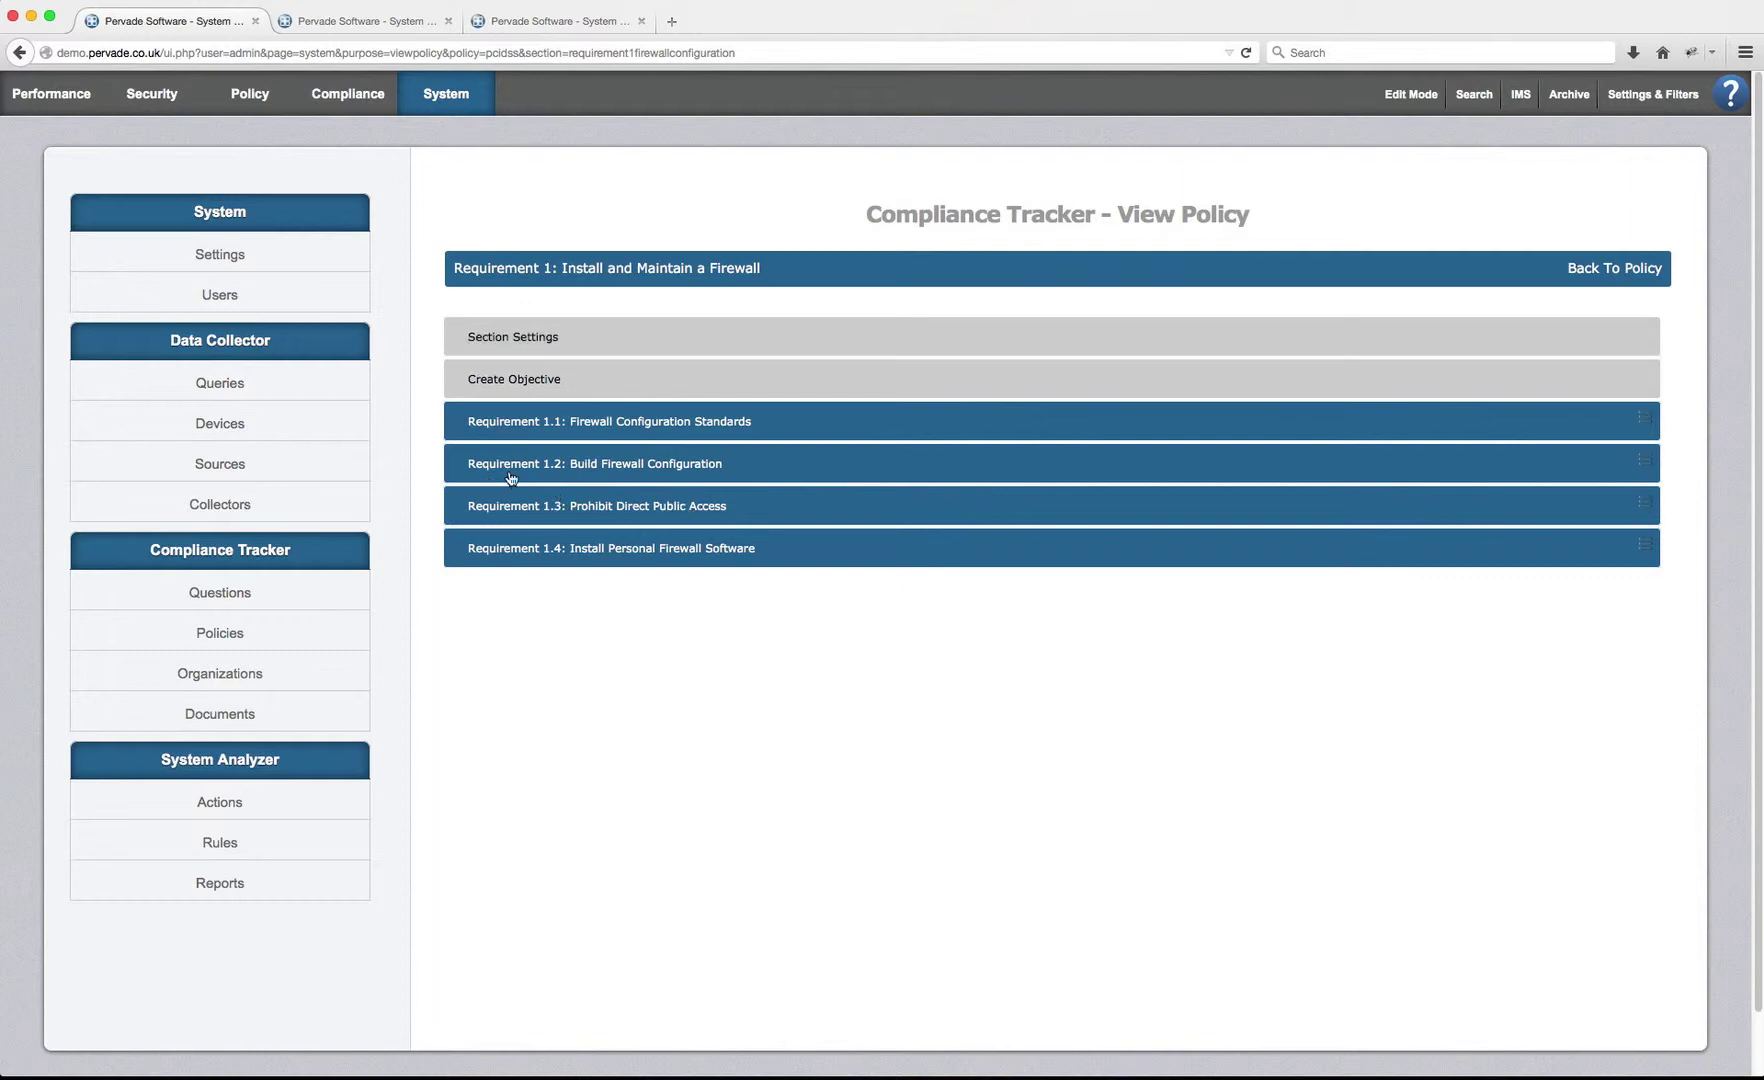
pyautogui.click(647, 474)
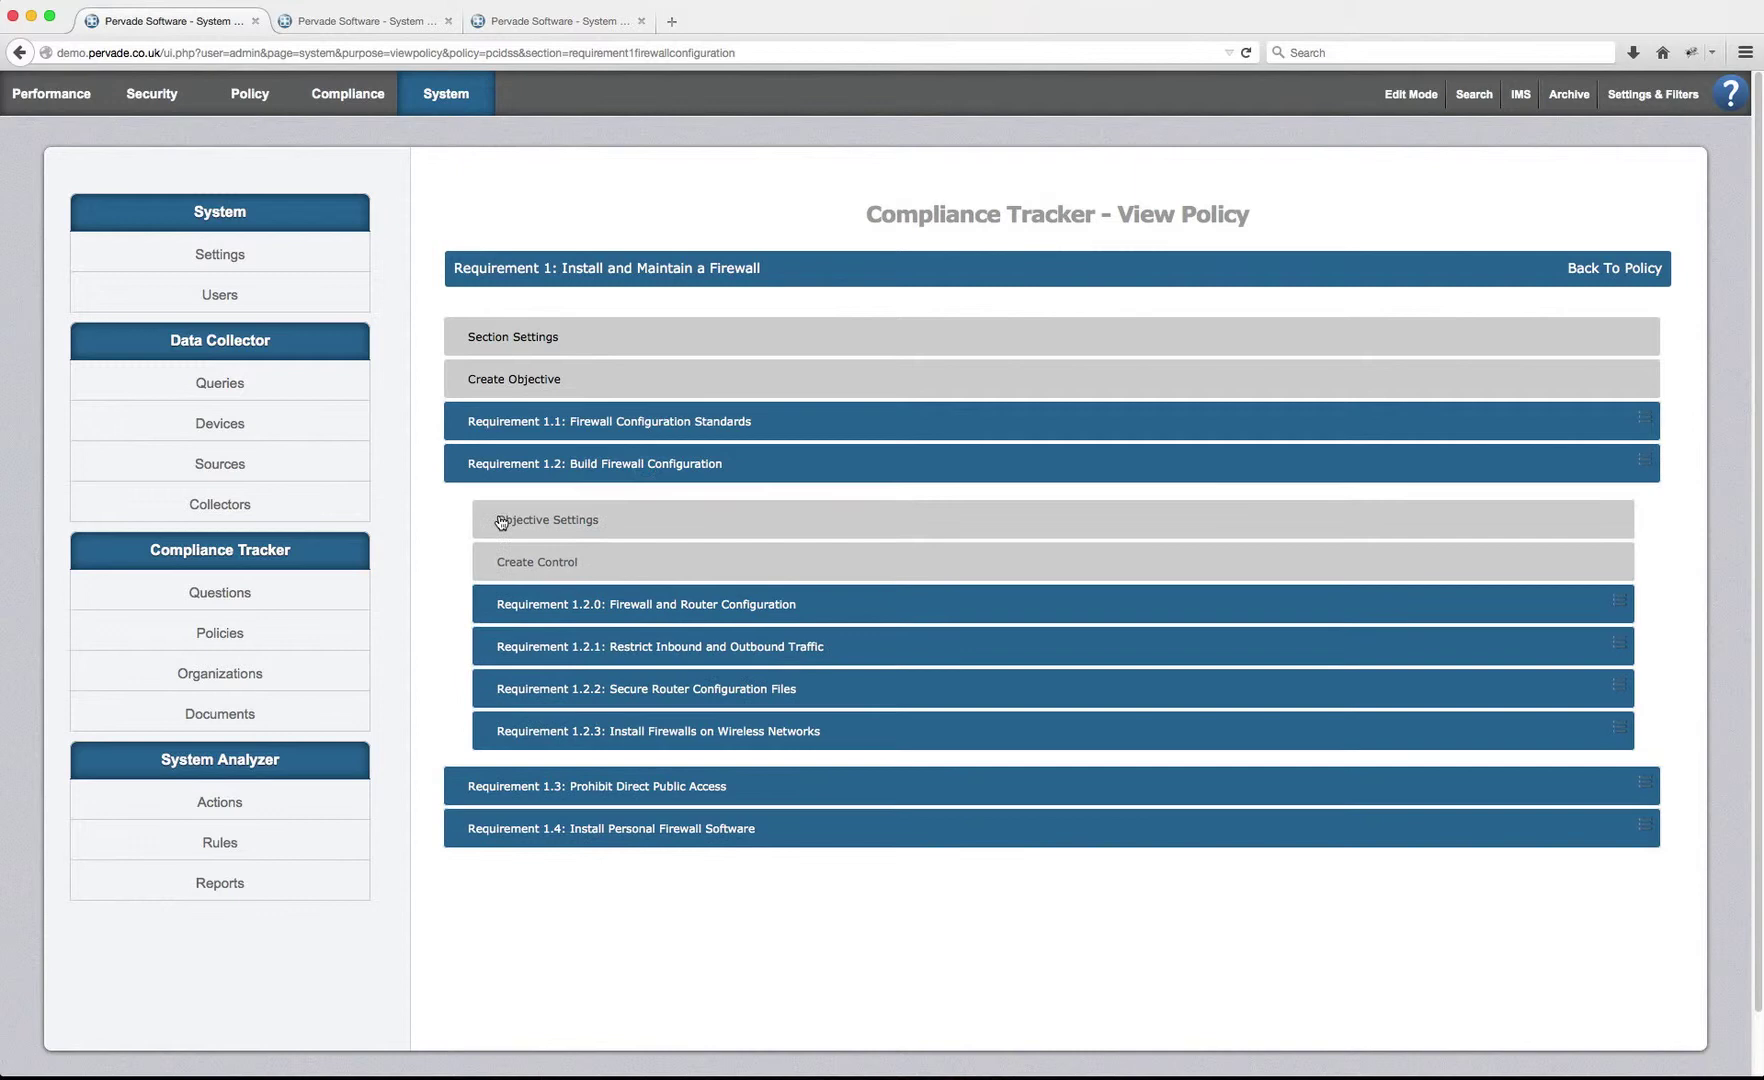
pyautogui.click(663, 690)
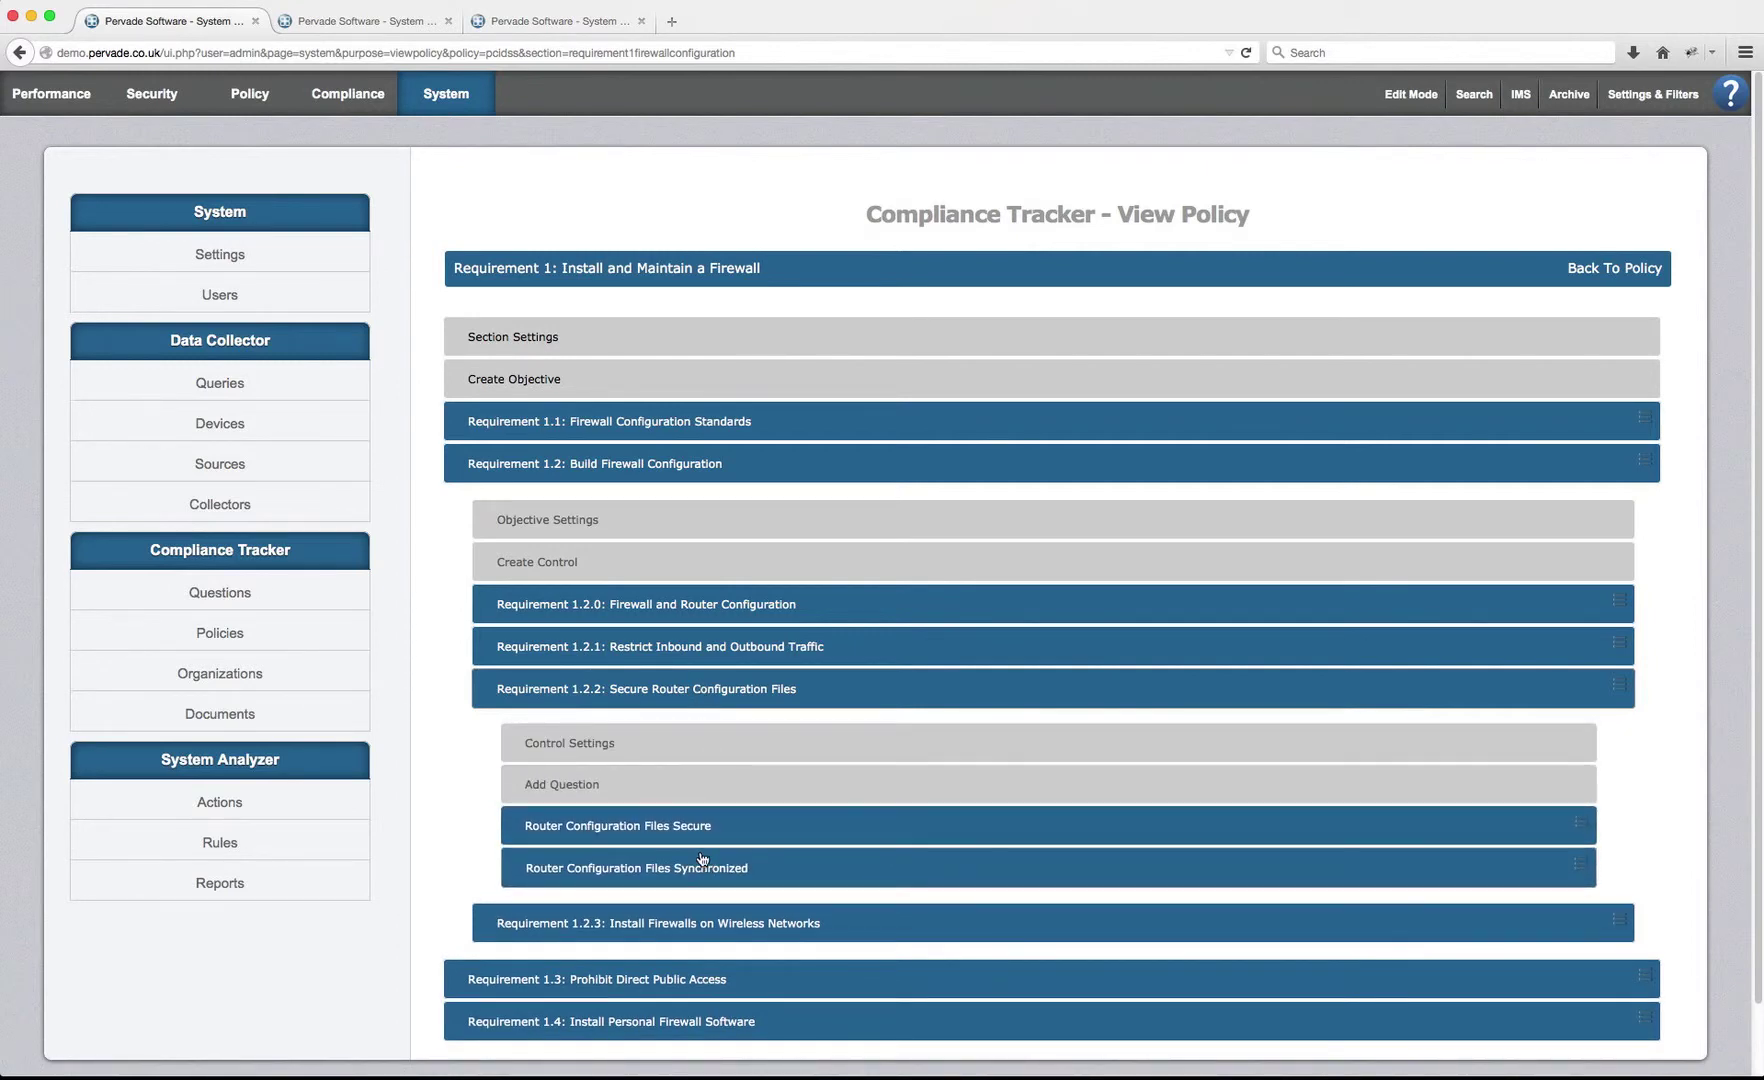
pyautogui.click(639, 836)
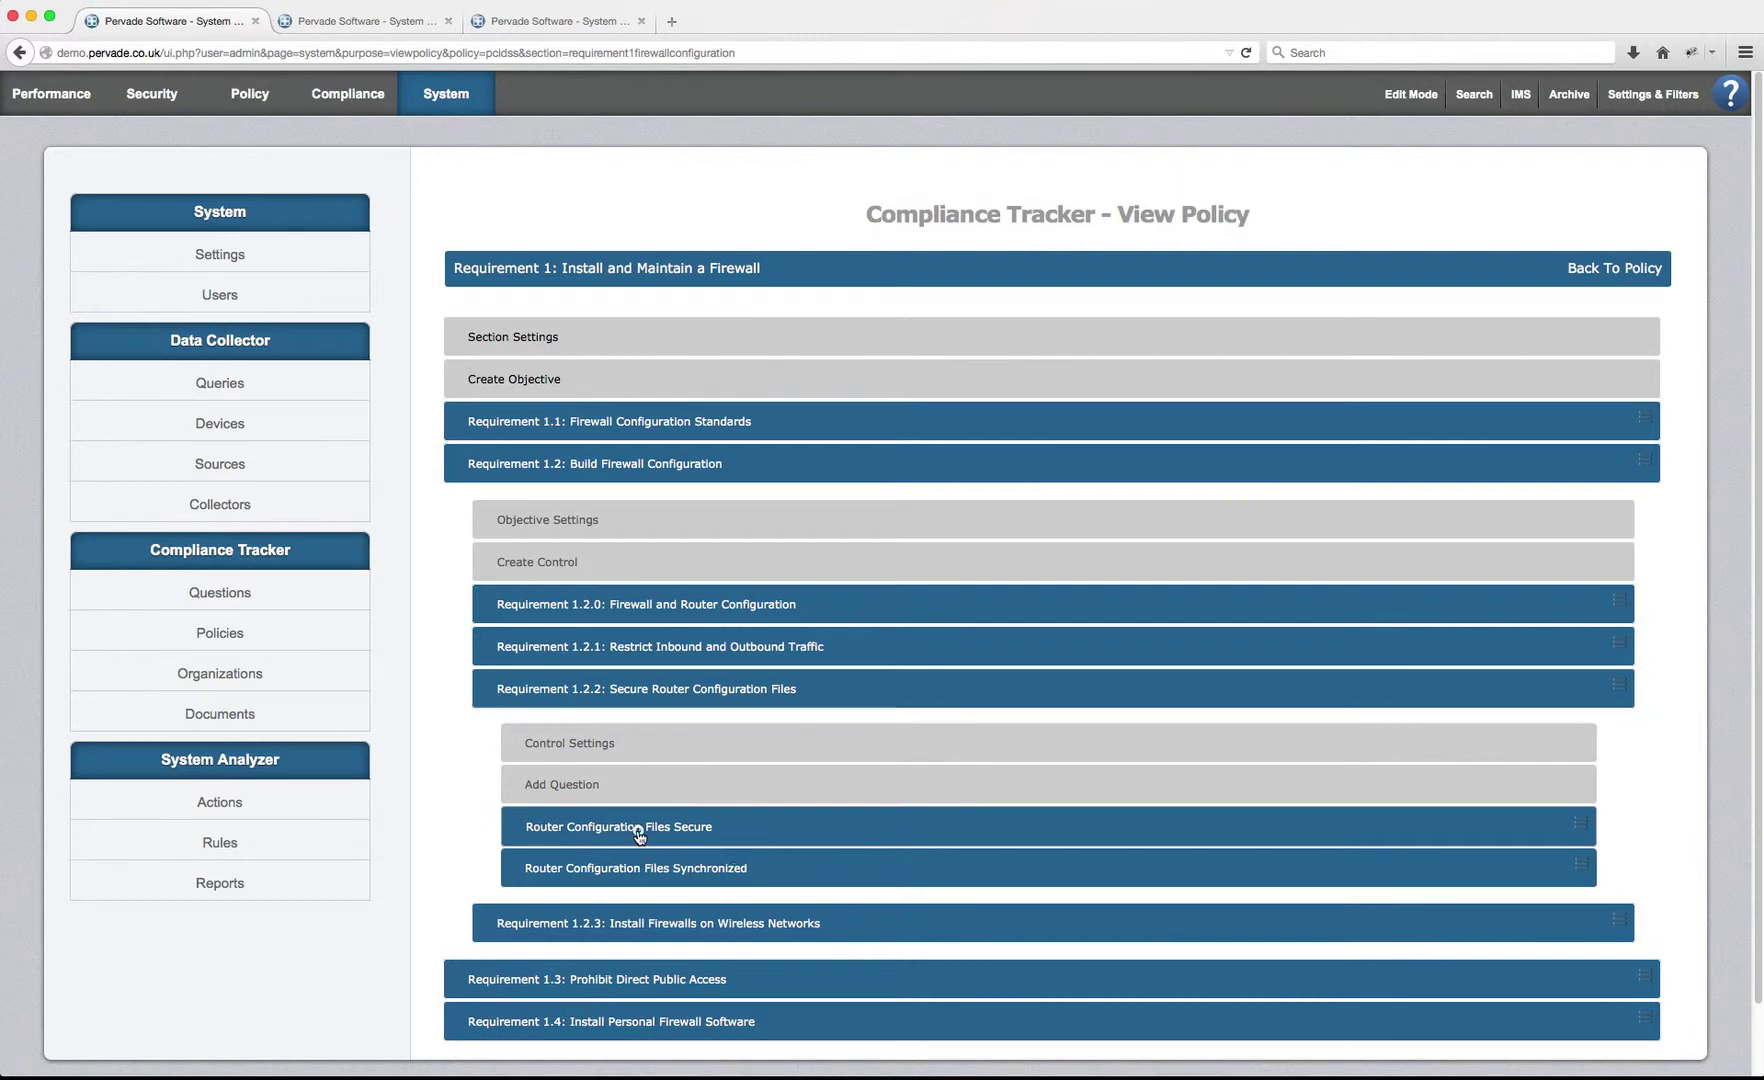
pyautogui.click(639, 836)
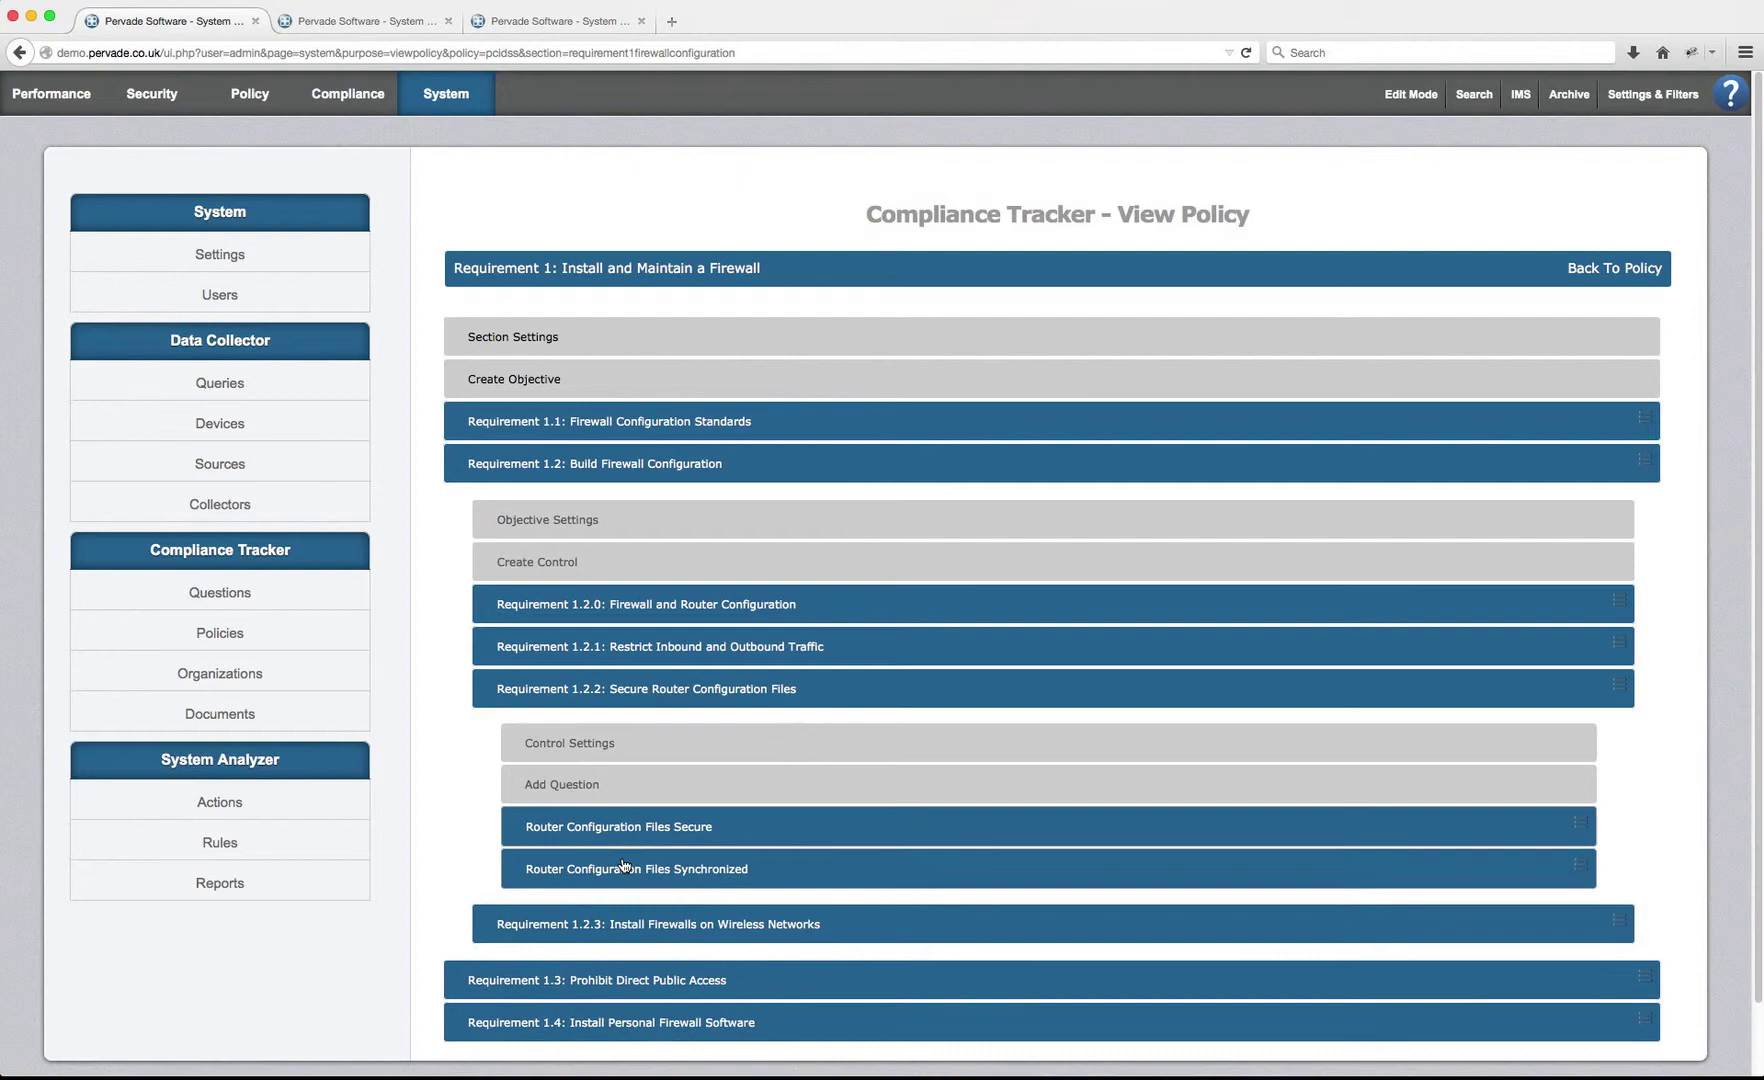
pyautogui.click(620, 853)
pyautogui.scroll(-1, 604, 906)
pyautogui.scroll(-3, 604, 906)
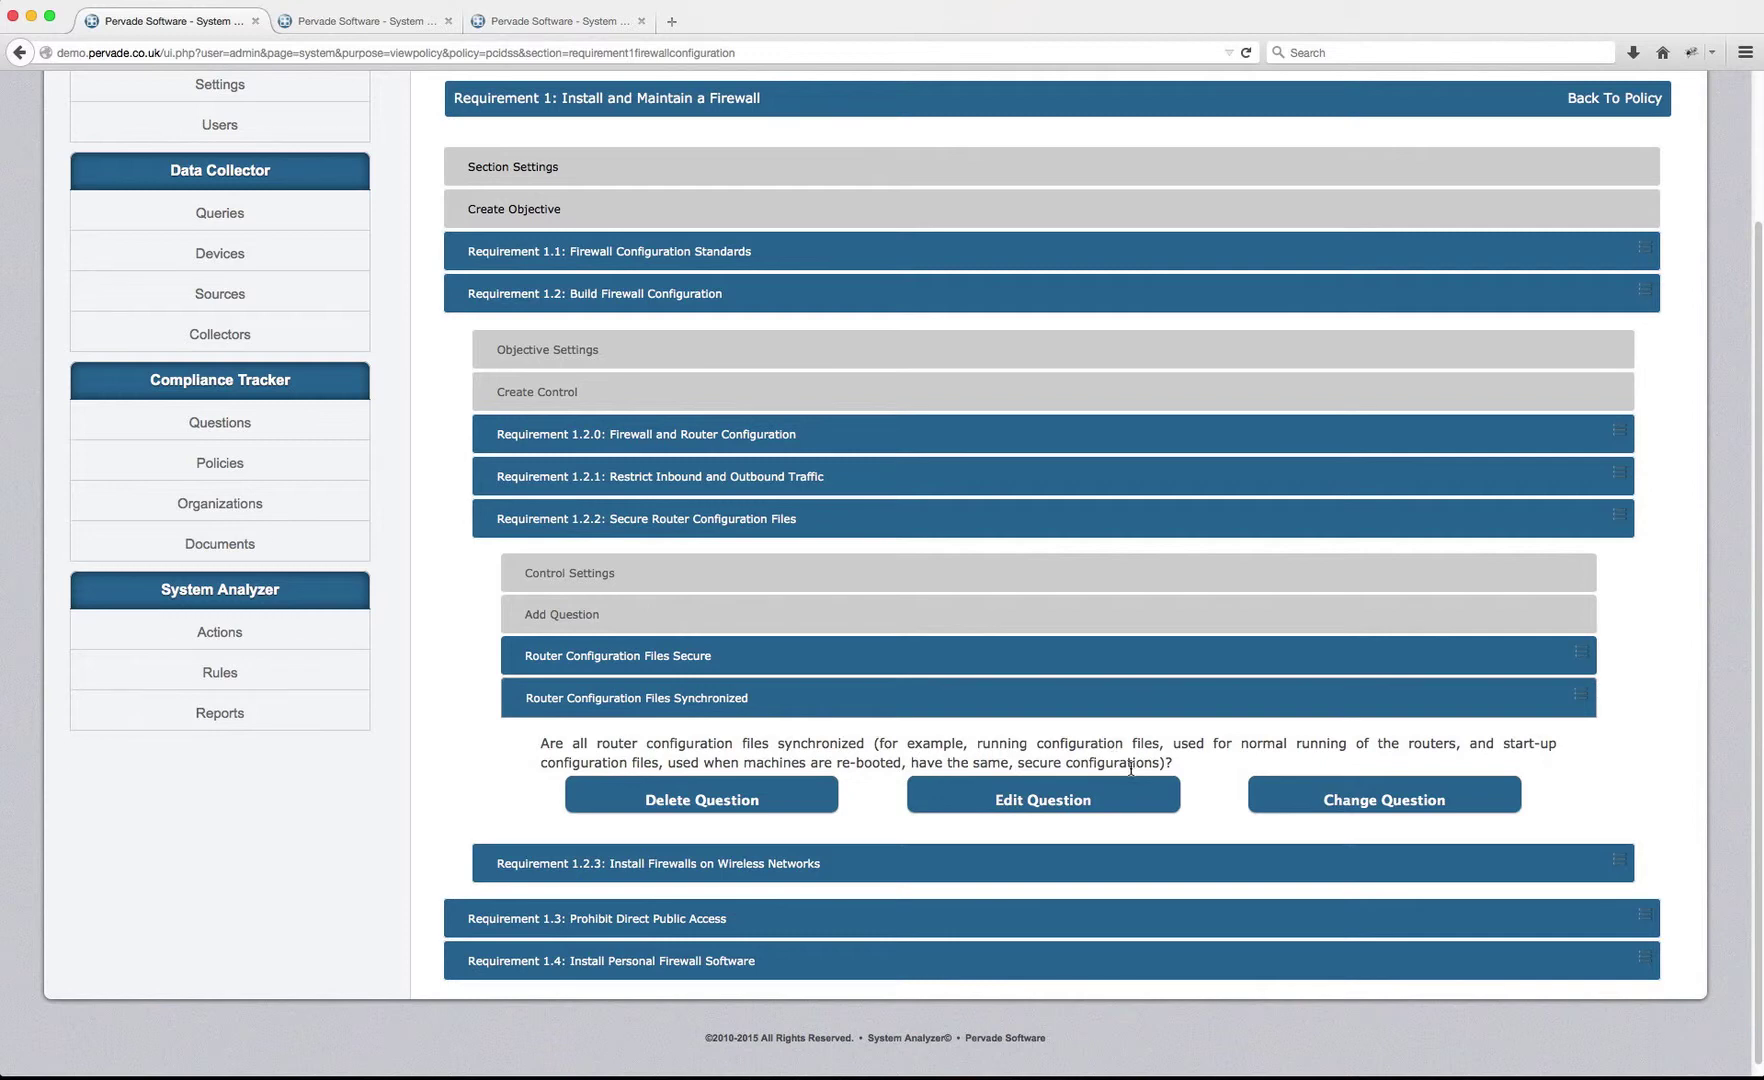
# - Edit the Synchronized question and review its Logical Yes/No type, Risk Weighting 5, Short Term remediation
pyautogui.click(1048, 810)
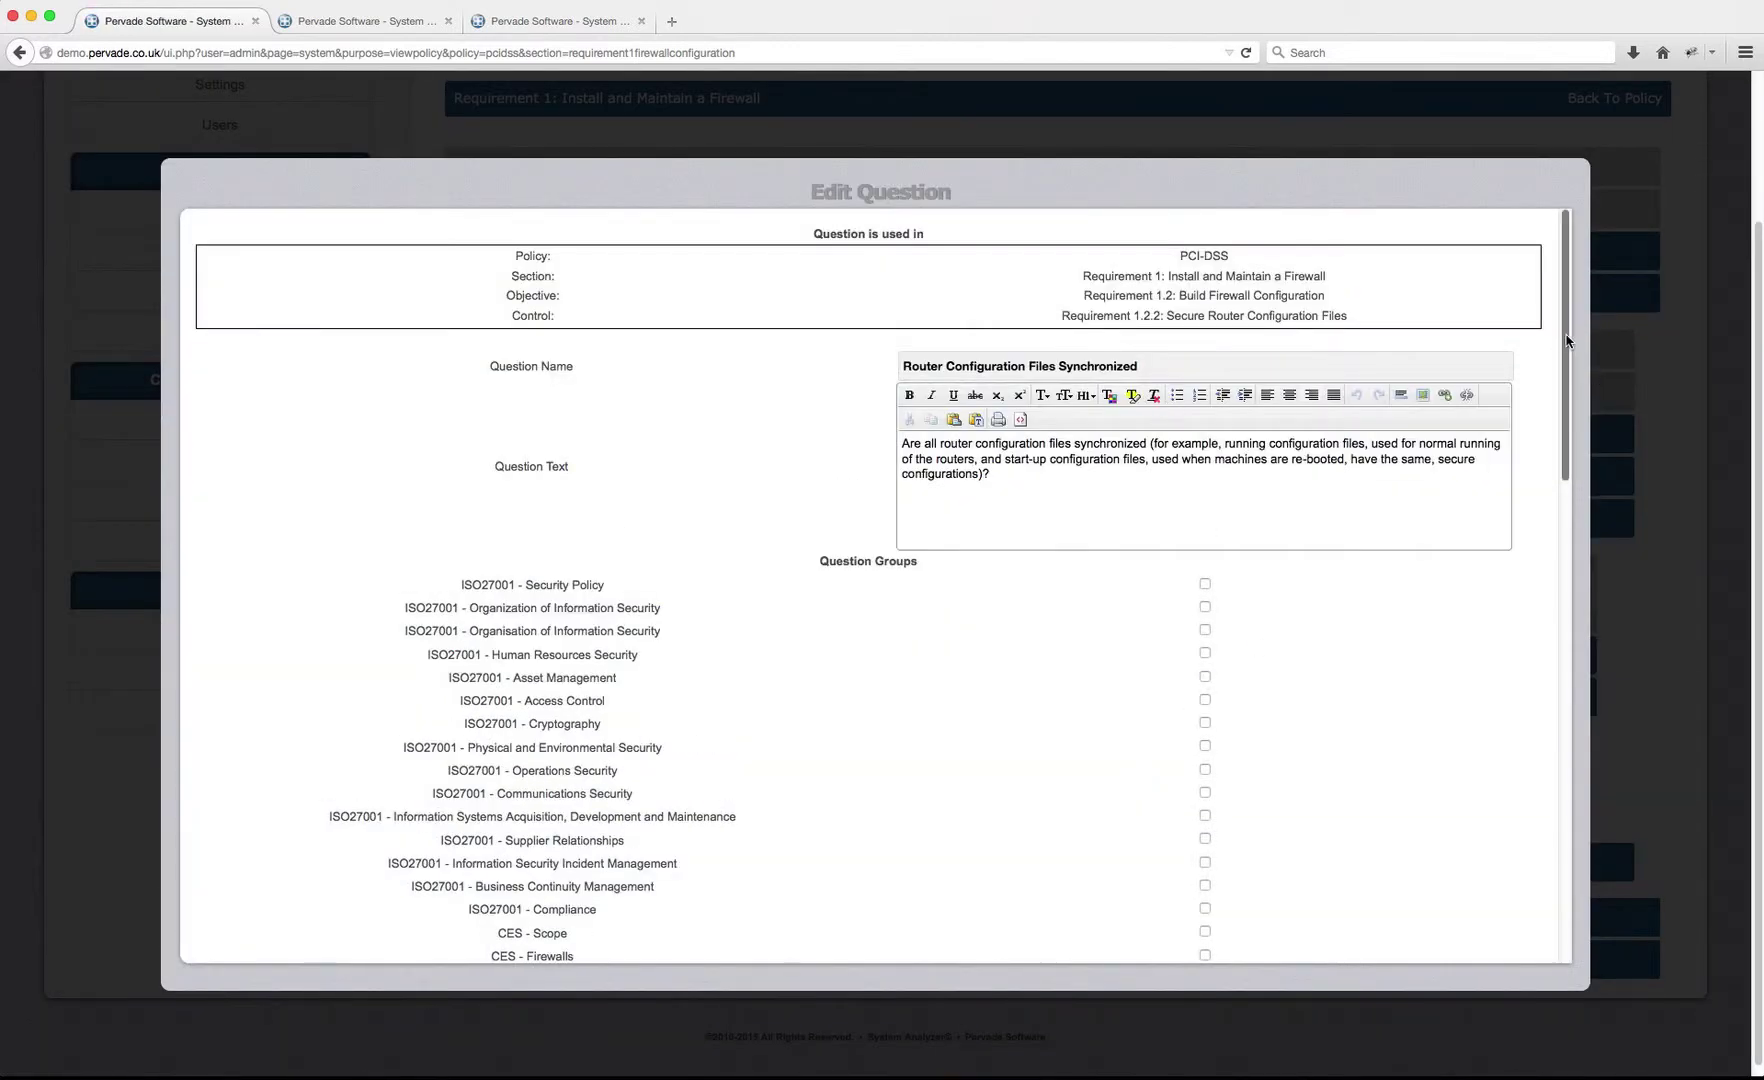
pyautogui.moveTo(1565, 345); pyautogui.dragTo(1549, 833)
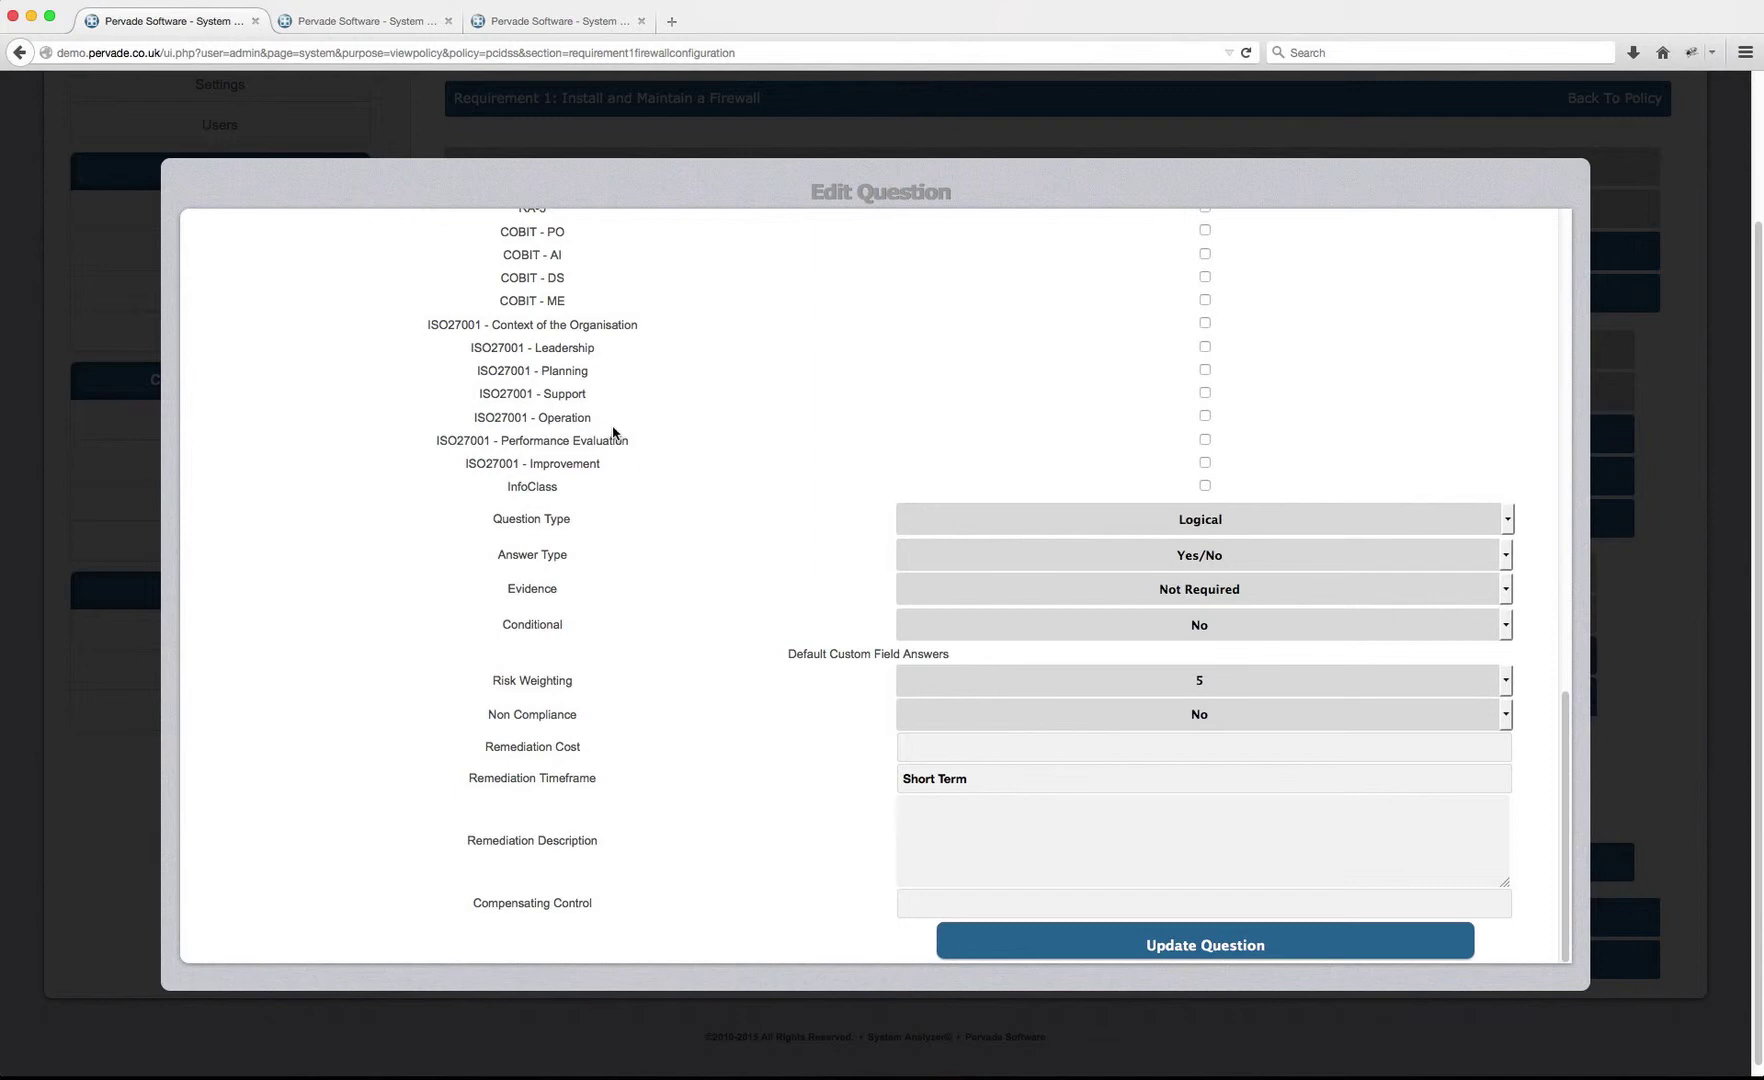
# - Close the question editor and select the 'cisco config diff' Google search phrase
pyautogui.click(952, 118)
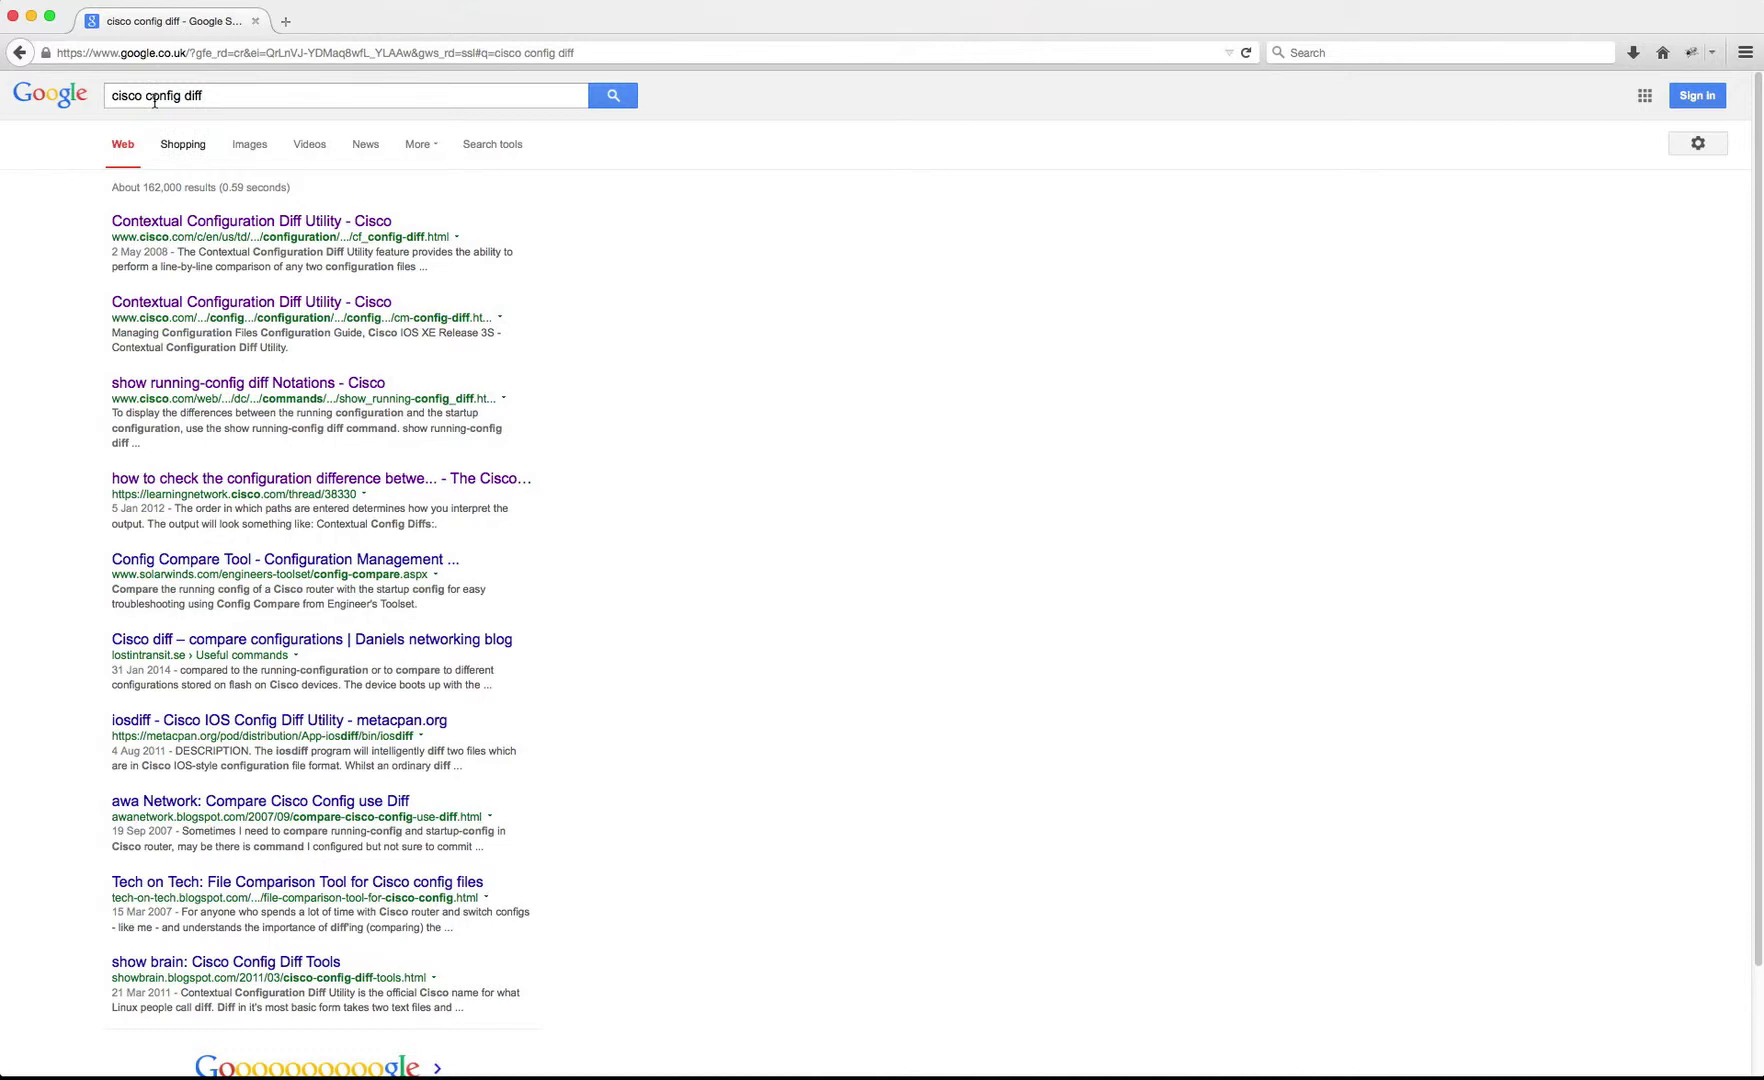
pyautogui.tripleClick(231, 91)
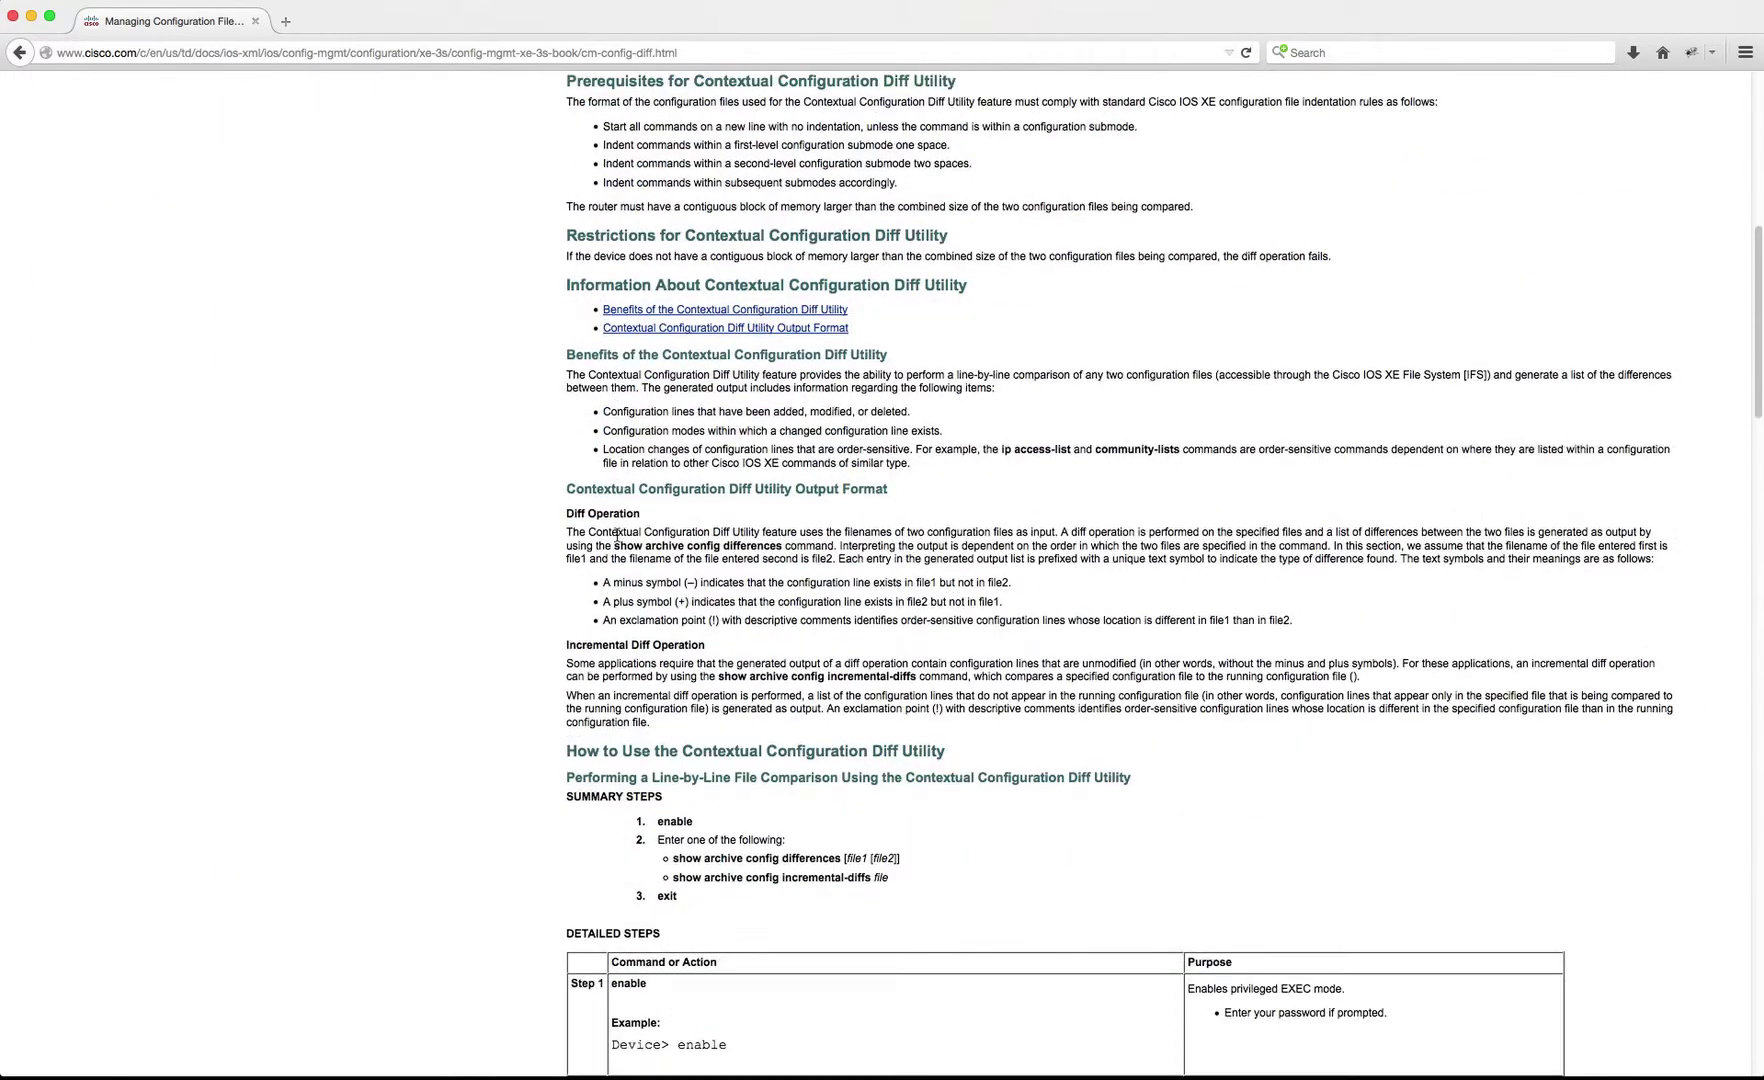
pyautogui.scroll(-2, 617, 535)
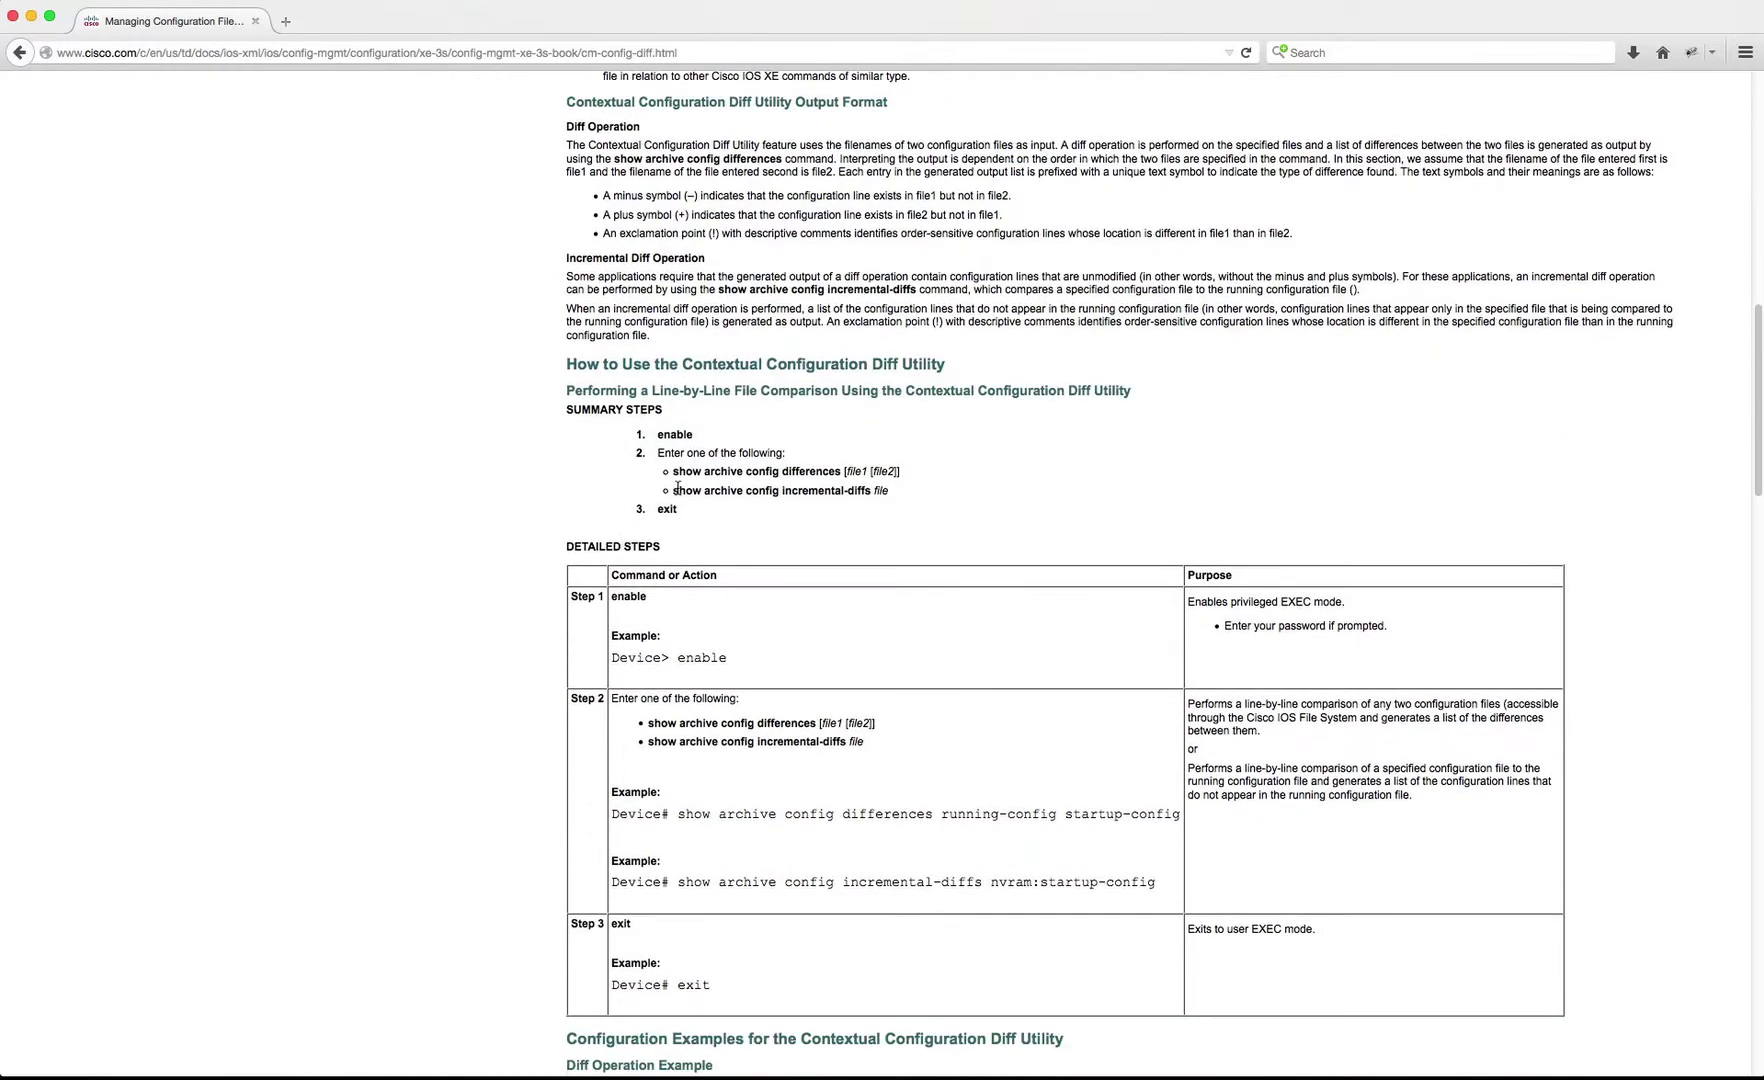
# - Read the Contextual Configuration Diff example, highlighting its command line and the + and - line markers
pyautogui.moveTo(672, 471); pyautogui.dragTo(843, 471)
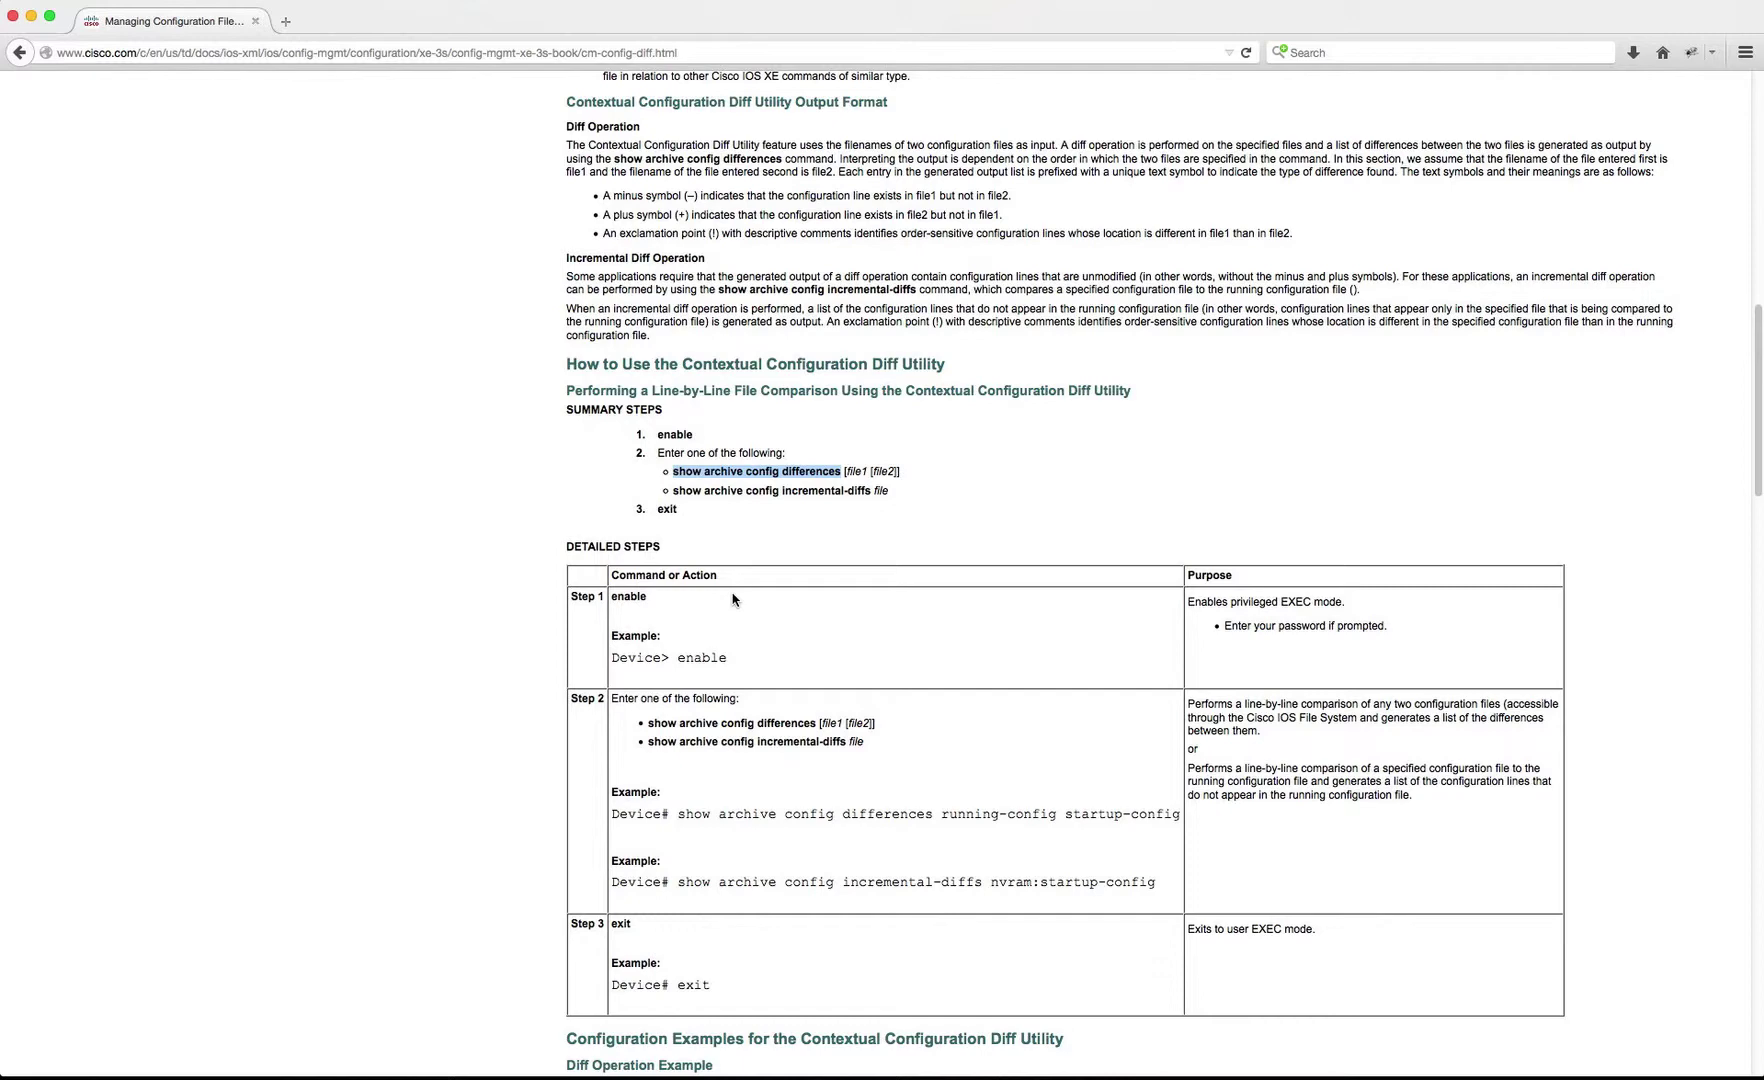
pyautogui.scroll(-6, 779, 594)
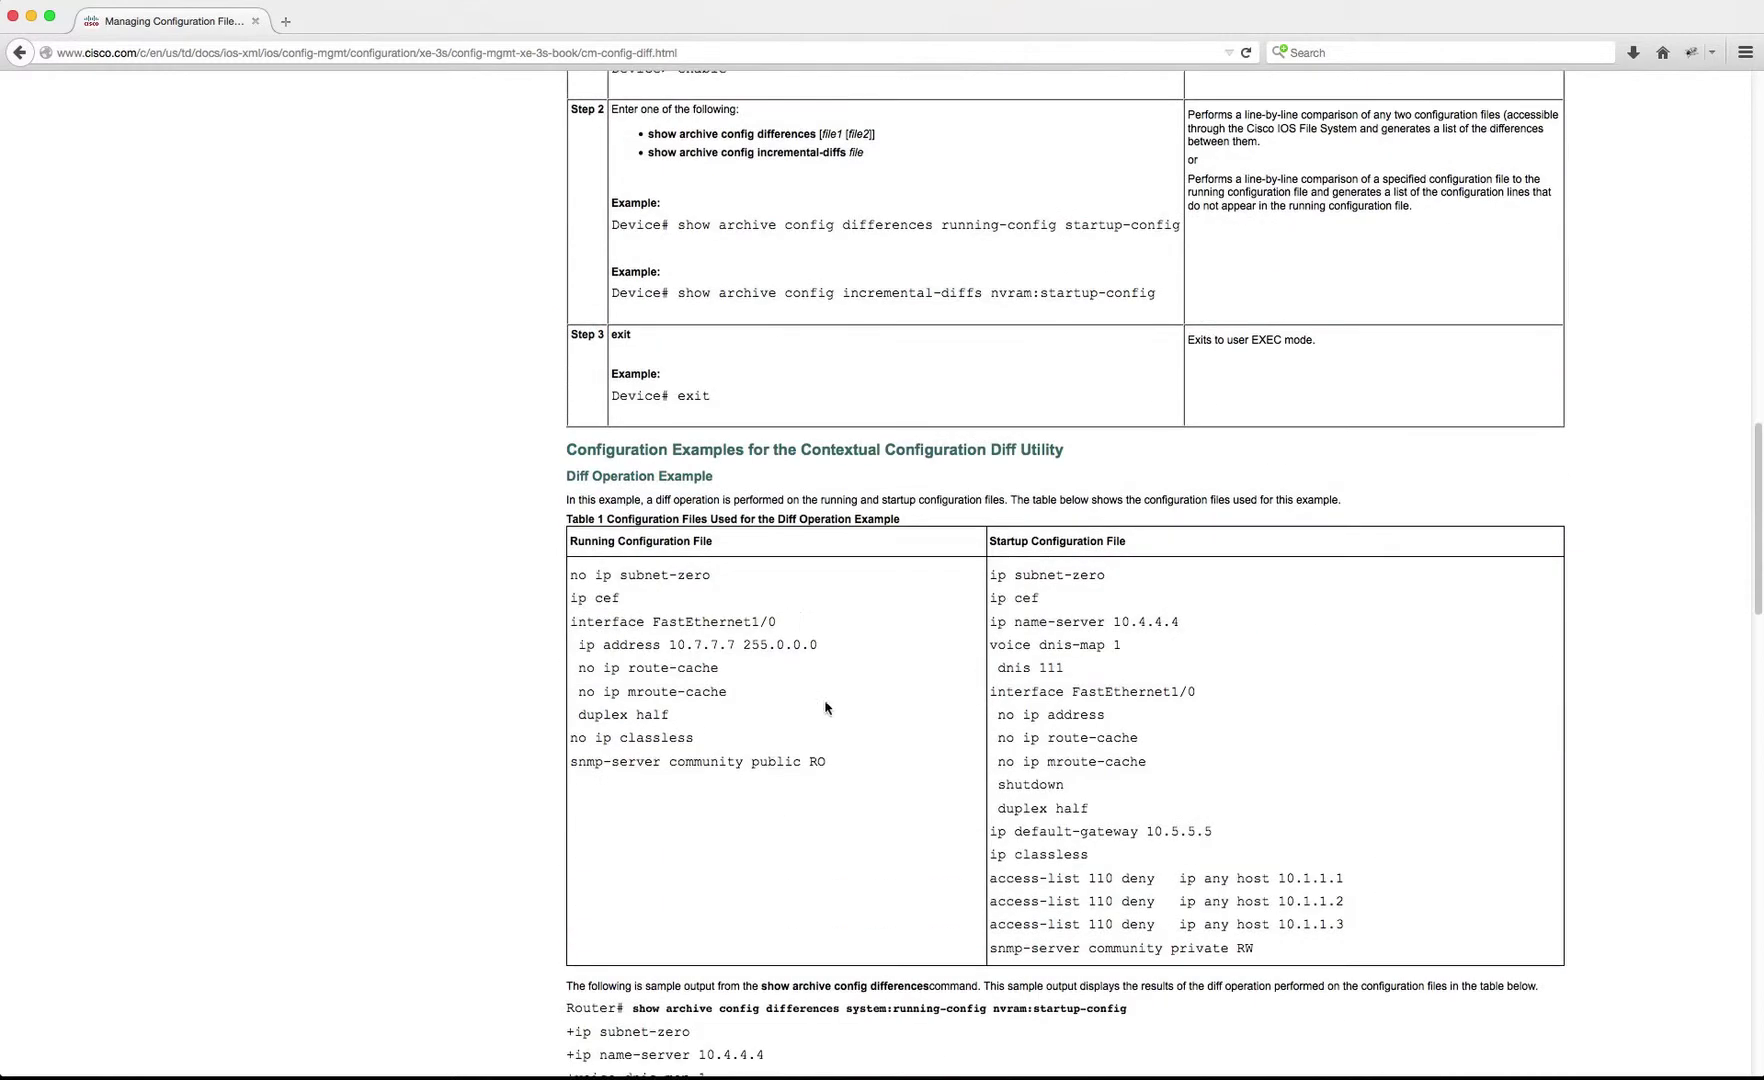
pyautogui.scroll(-3, 860, 738)
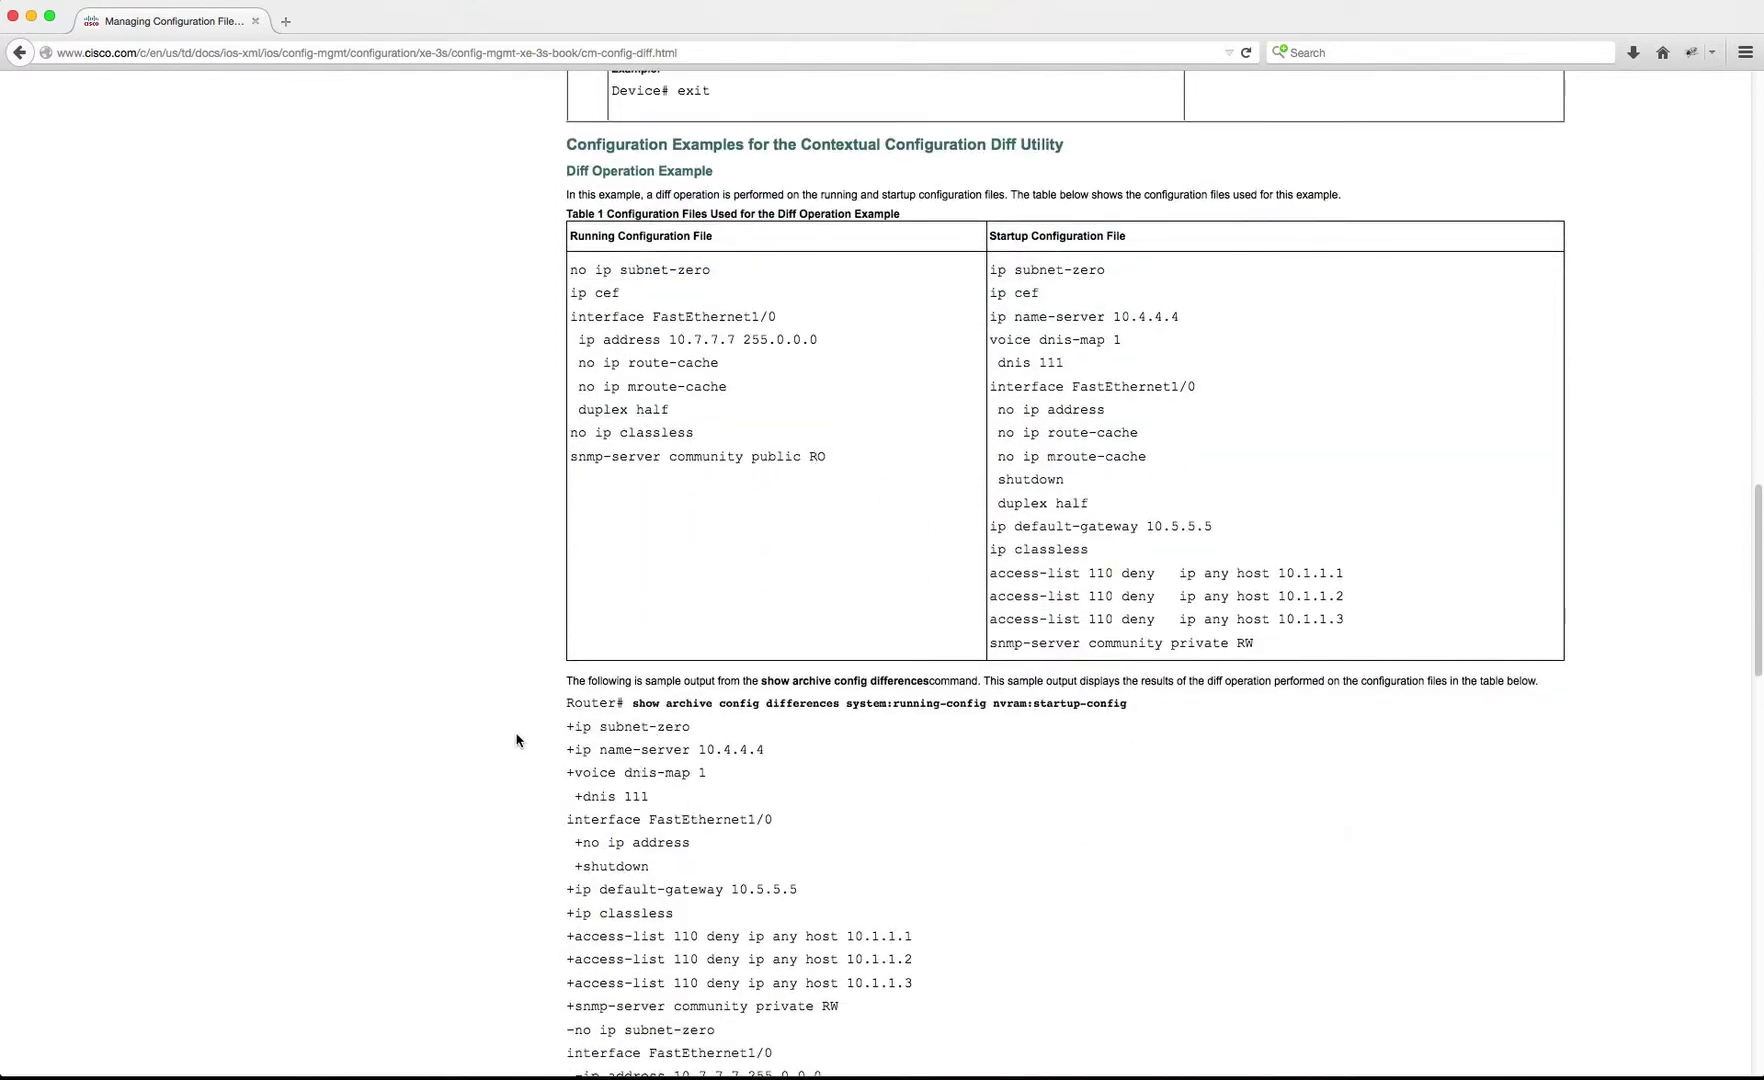
pyautogui.moveTo(530, 722); pyautogui.dragTo(668, 834)
pyautogui.click(668, 834)
pyautogui.moveTo(700, 703); pyautogui.dragTo(976, 710)
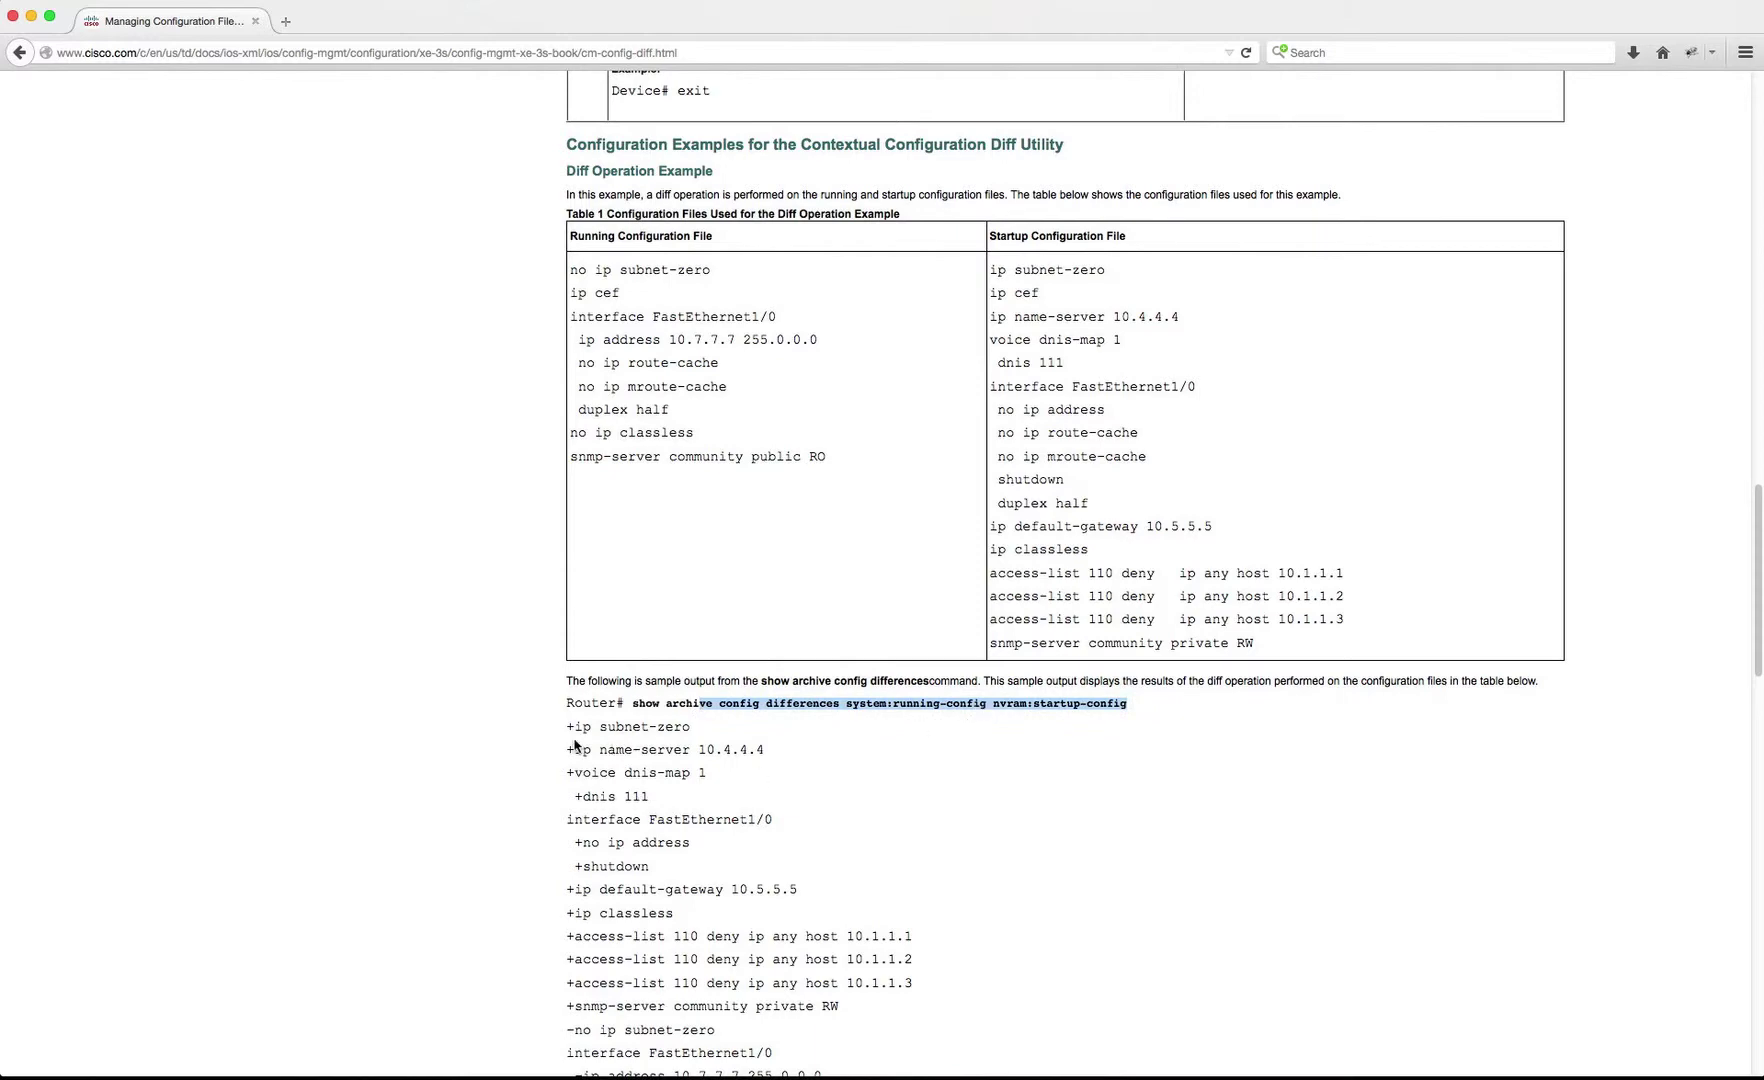
pyautogui.scroll(-3, 575, 743)
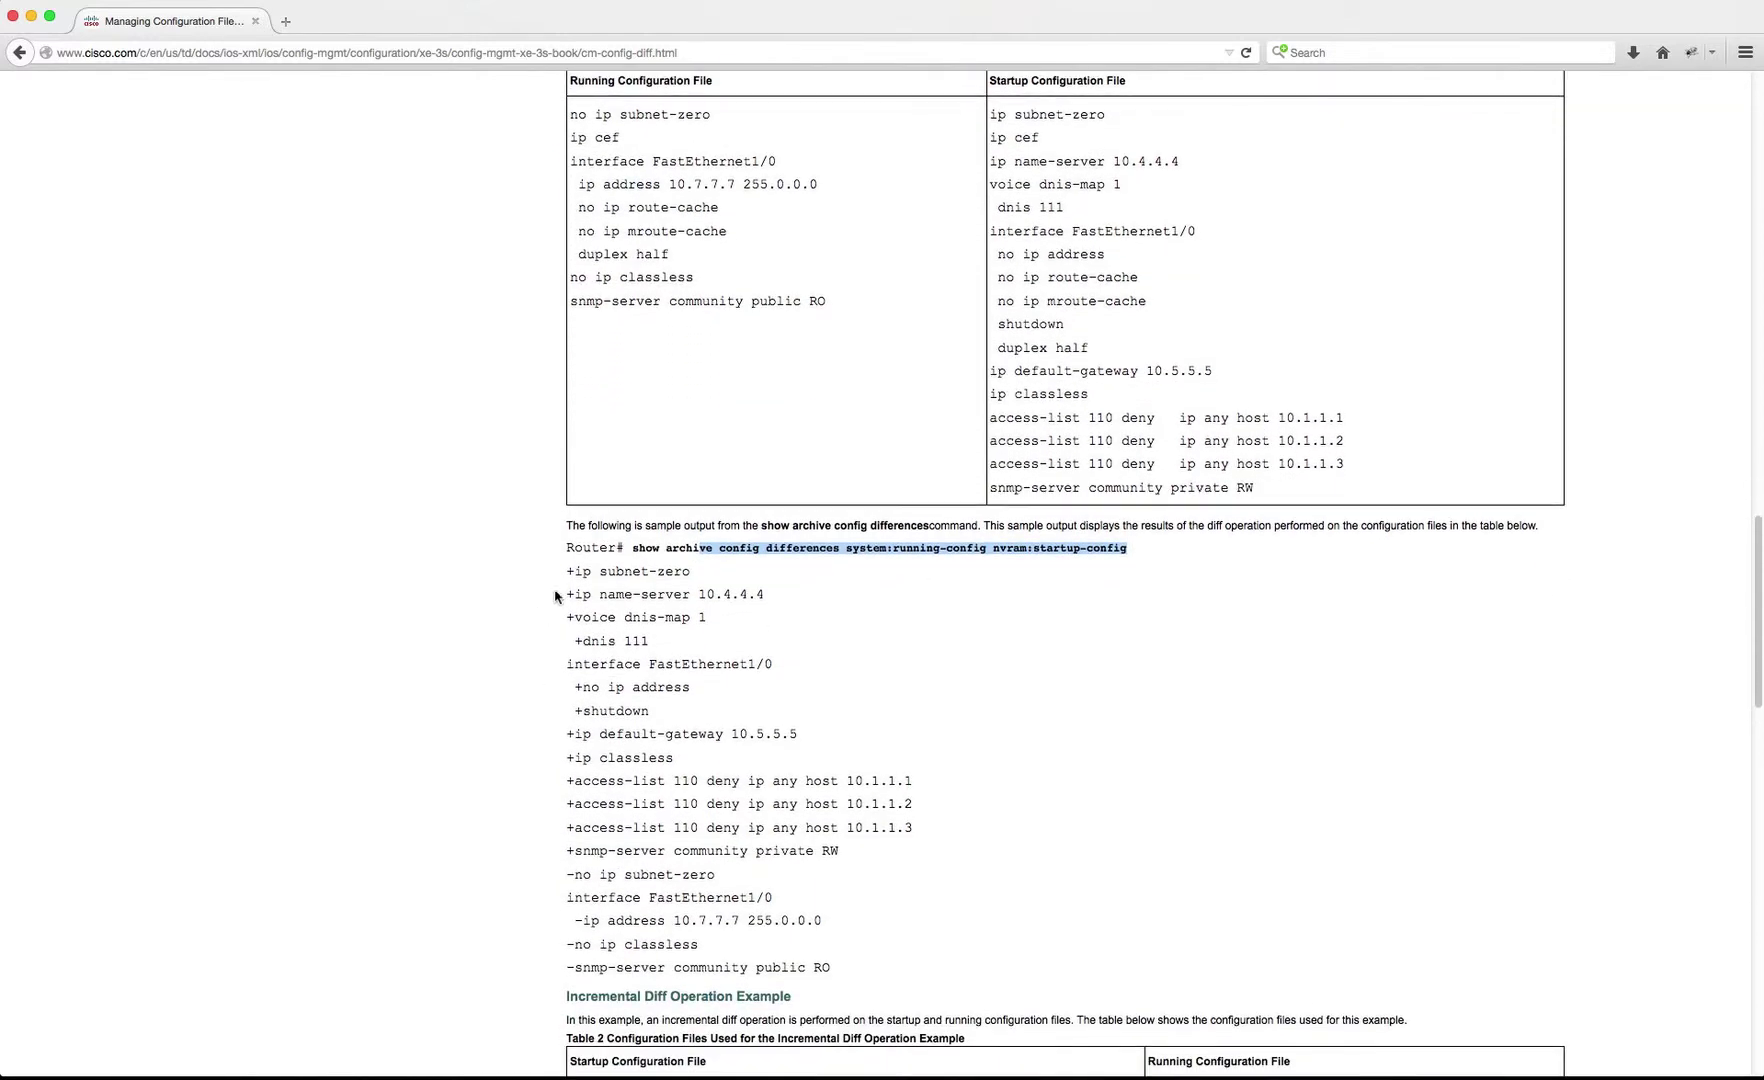
pyautogui.moveTo(566, 572); pyautogui.dragTo(576, 572)
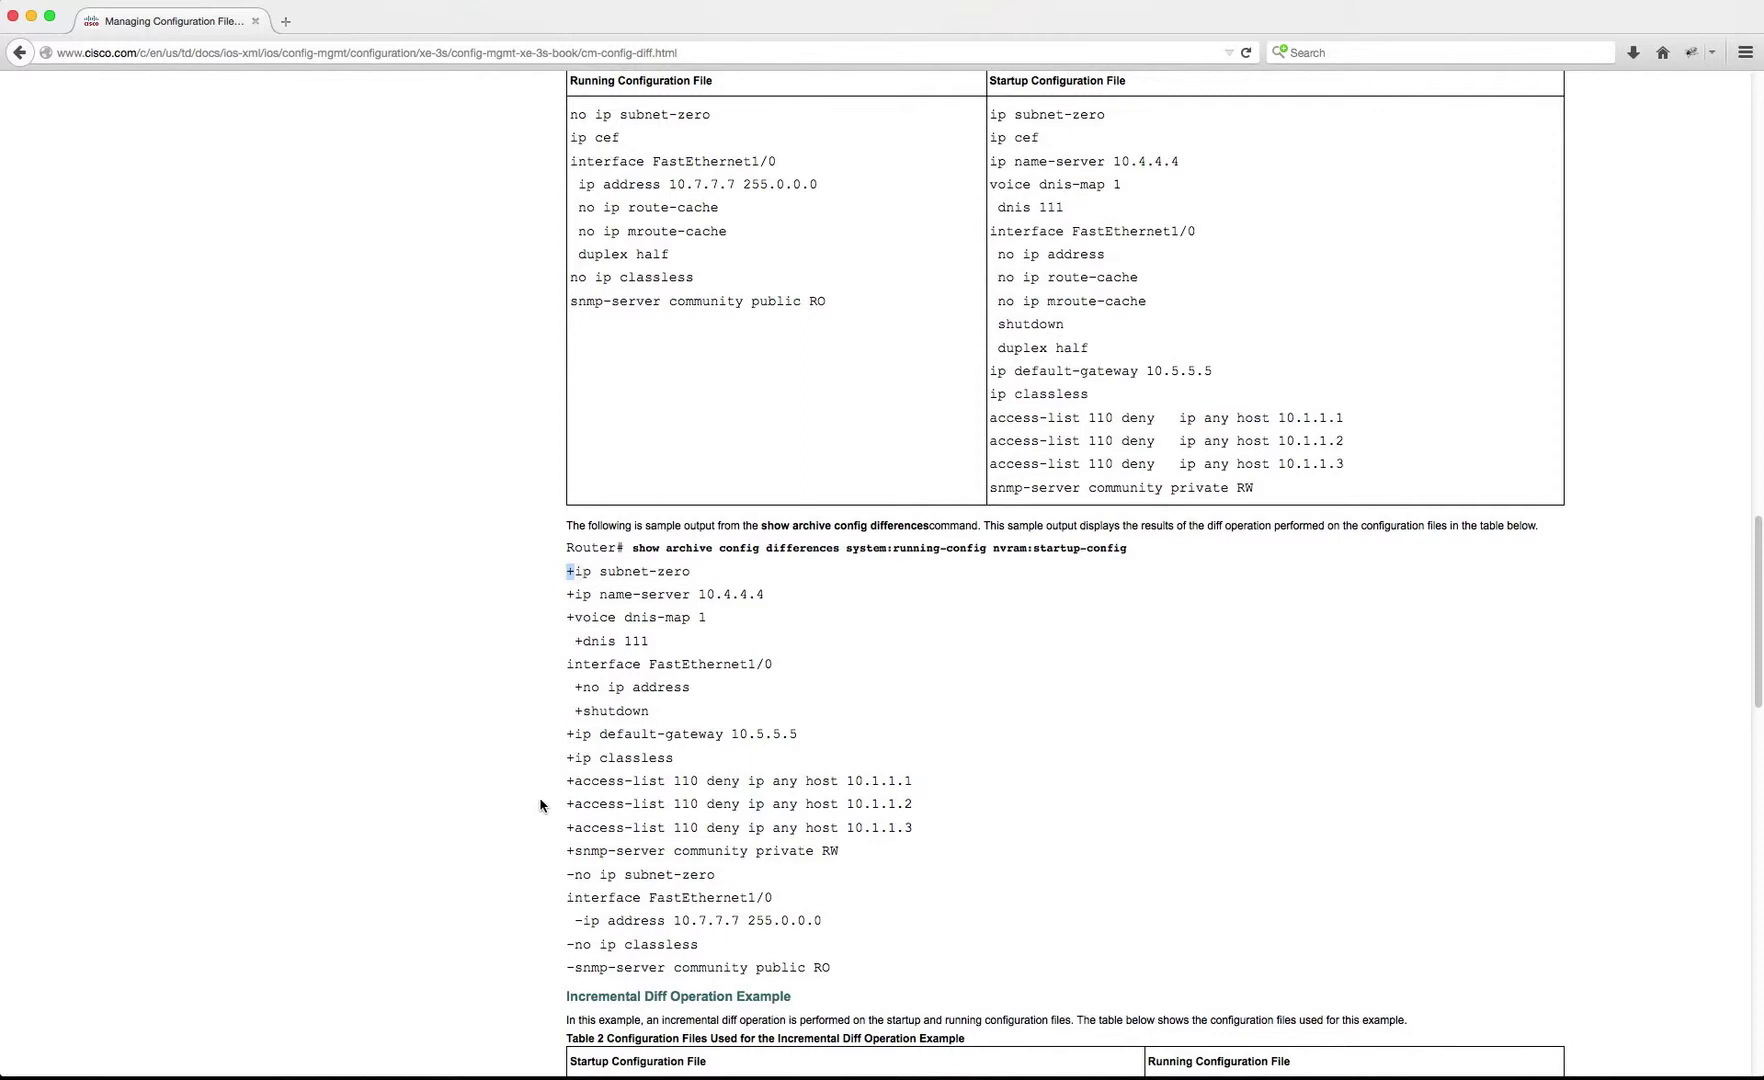
pyautogui.click(562, 876)
pyautogui.moveTo(562, 876); pyautogui.dragTo(576, 876)
# - Copy the 'show archive config differences' command and note the added default-gateway line
pyautogui.scroll(15, 572, 847)
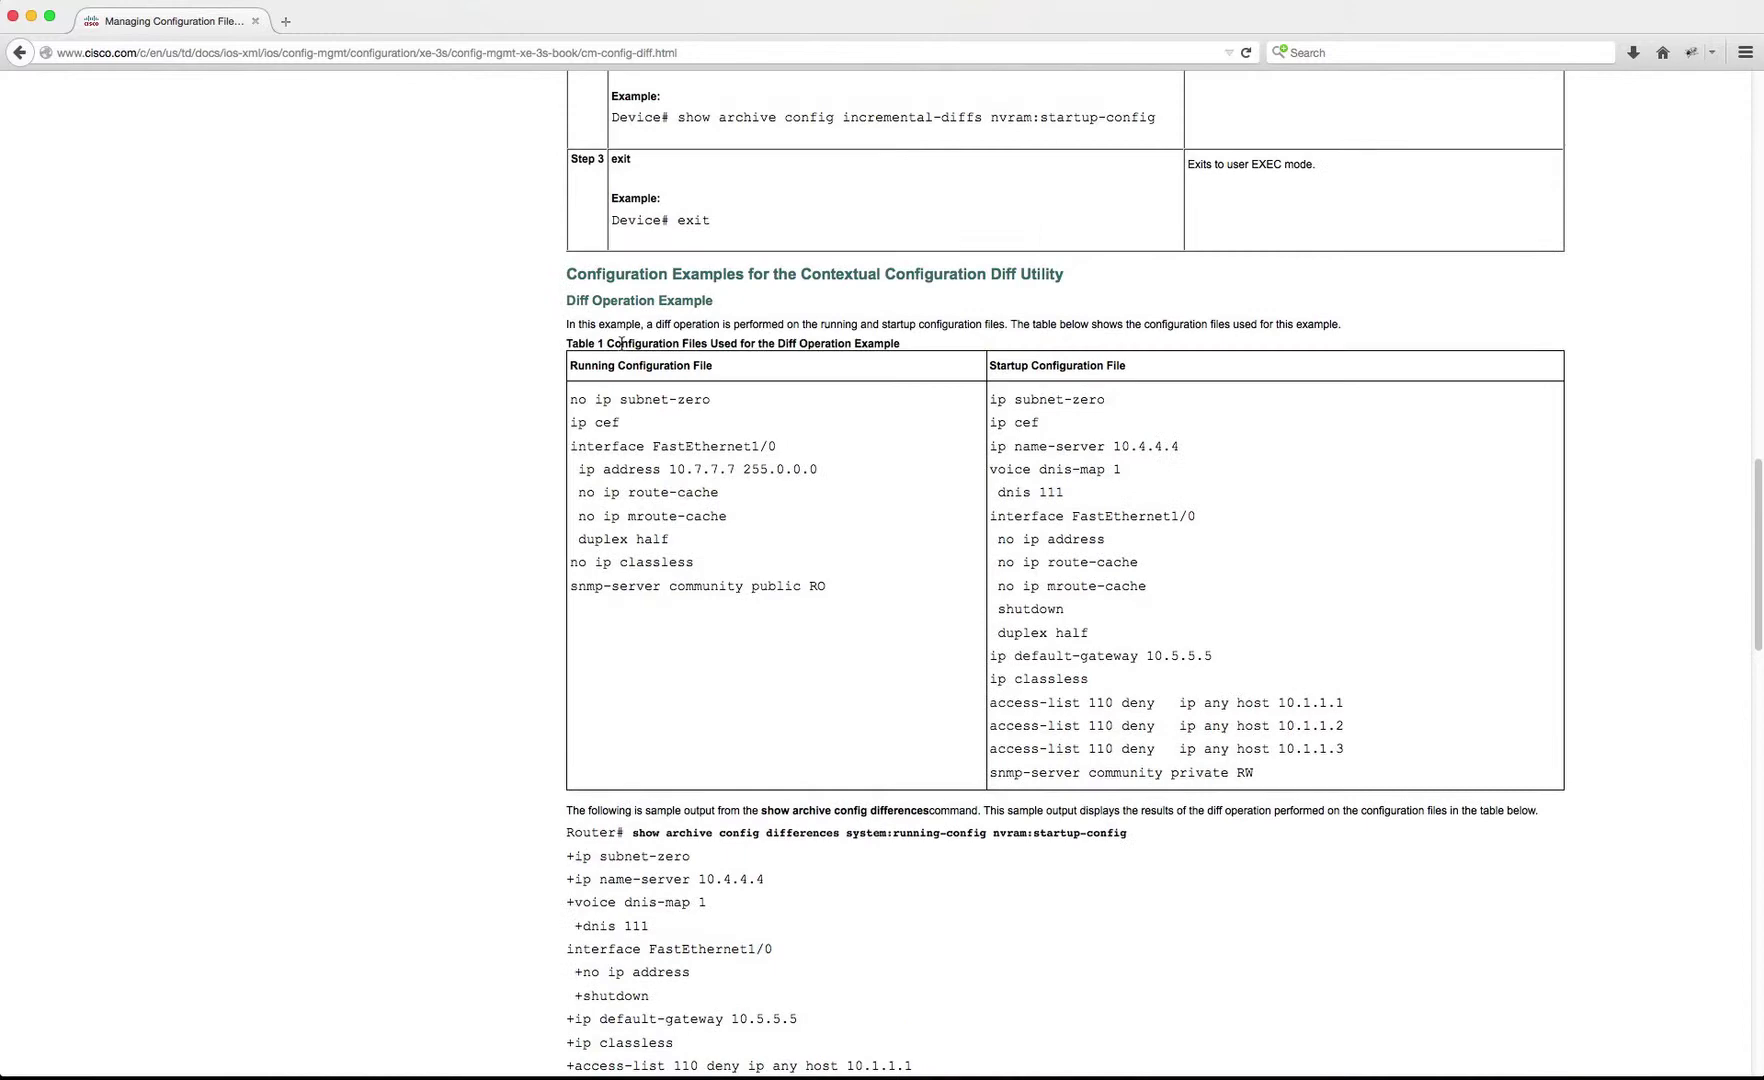
pyautogui.moveTo(674, 209); pyautogui.dragTo(843, 211)
pyautogui.rightClick(843, 211)
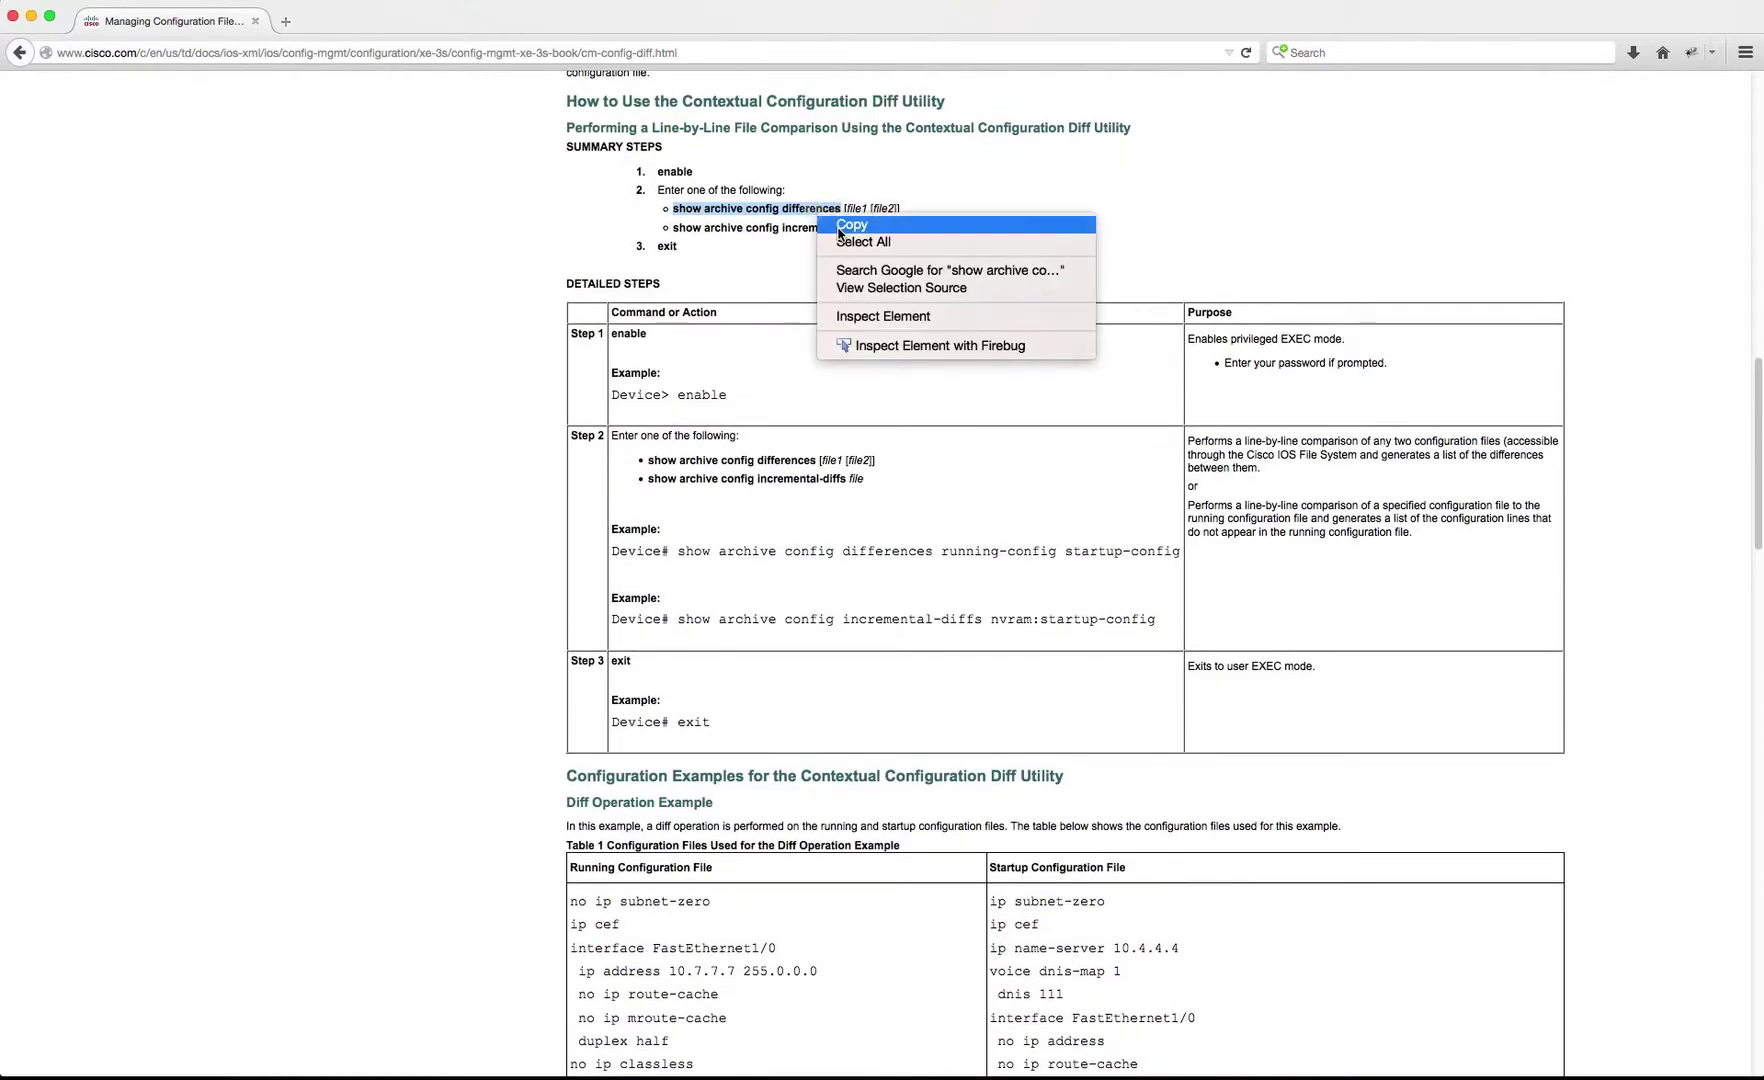
pyautogui.click(842, 232)
pyautogui.scroll(-15, 371, 598)
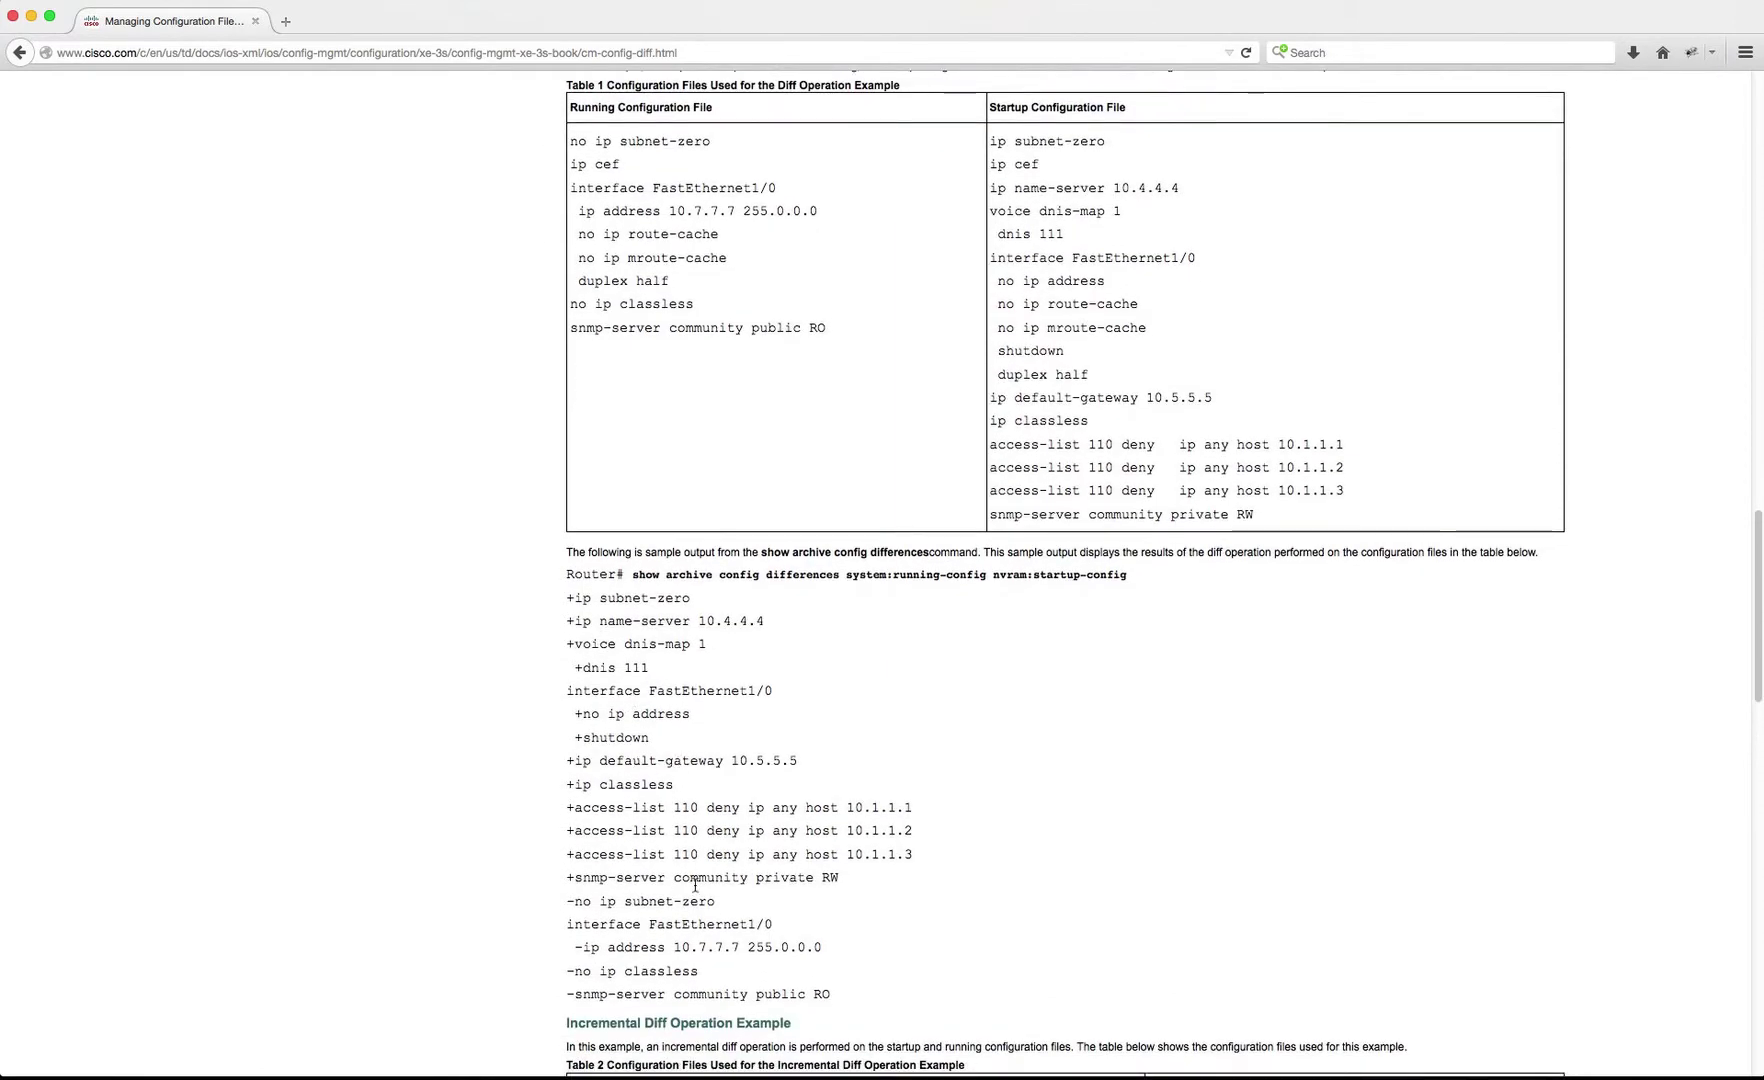
pyautogui.click(563, 761)
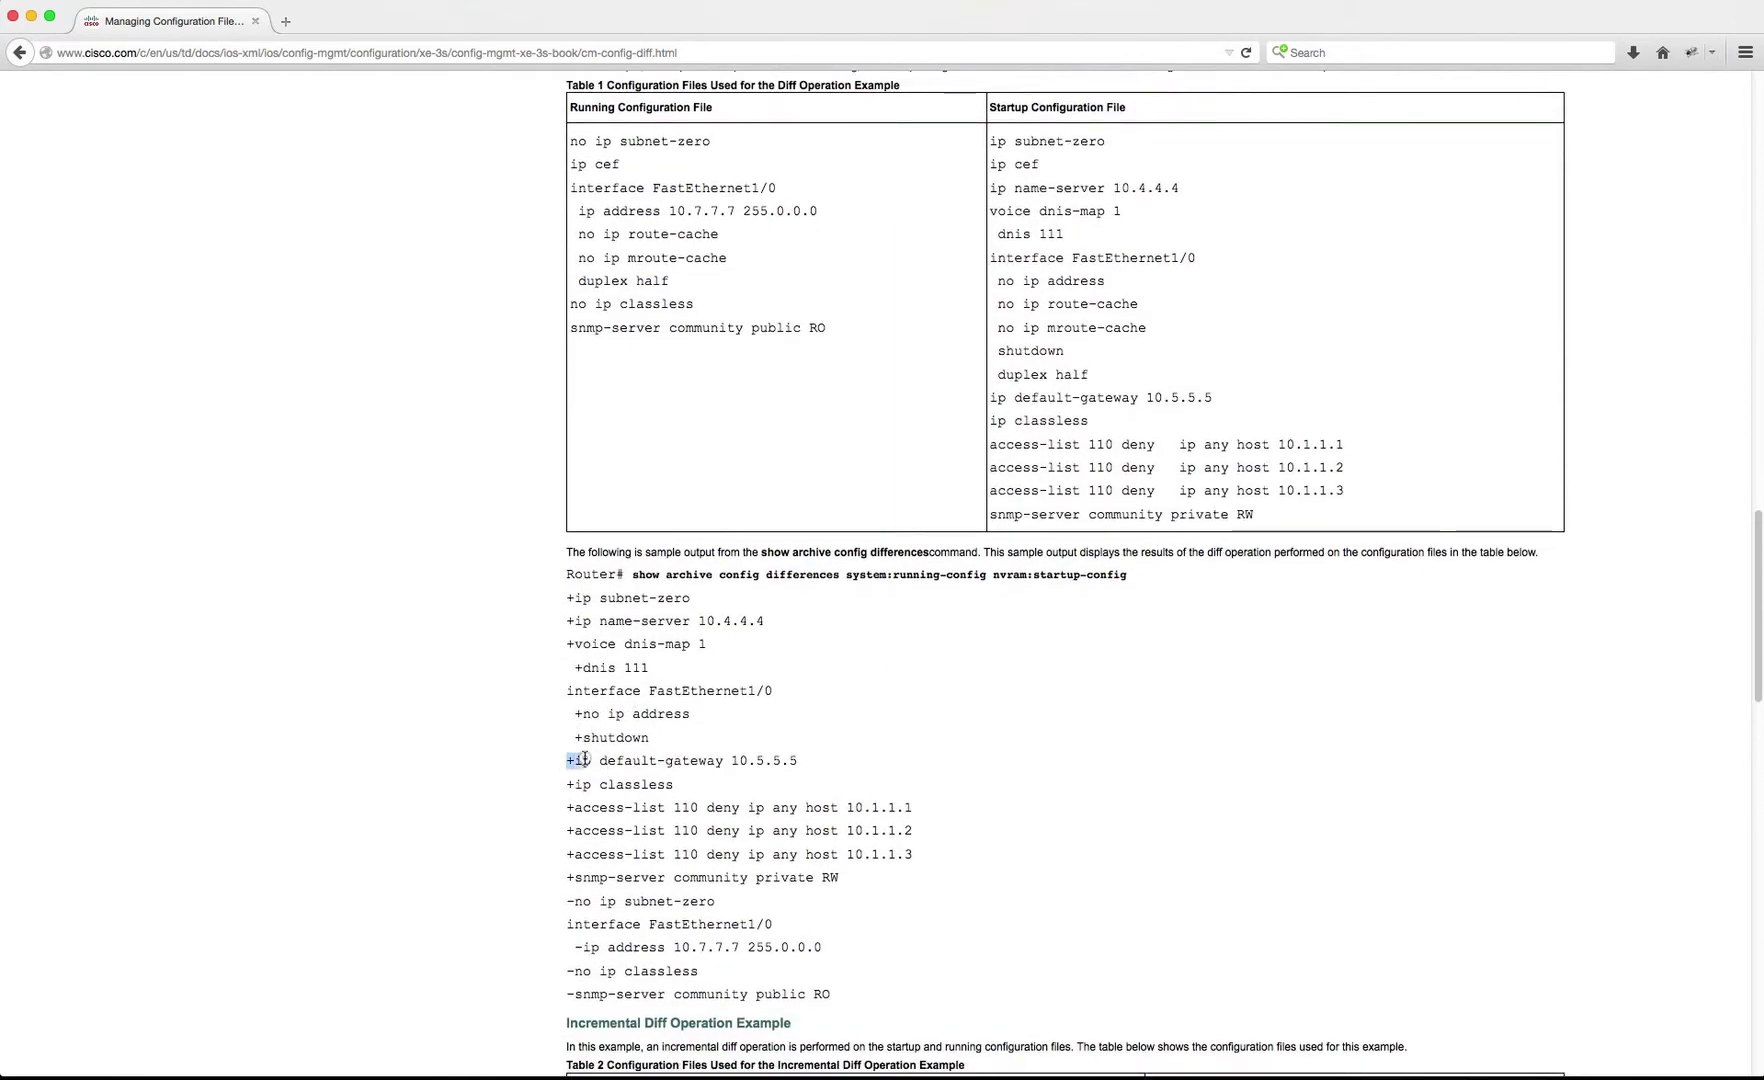
# - Create an SSH collector query 'Cisco Config Diff' running the pasted show archive config differences command
pyautogui.click(578, 900)
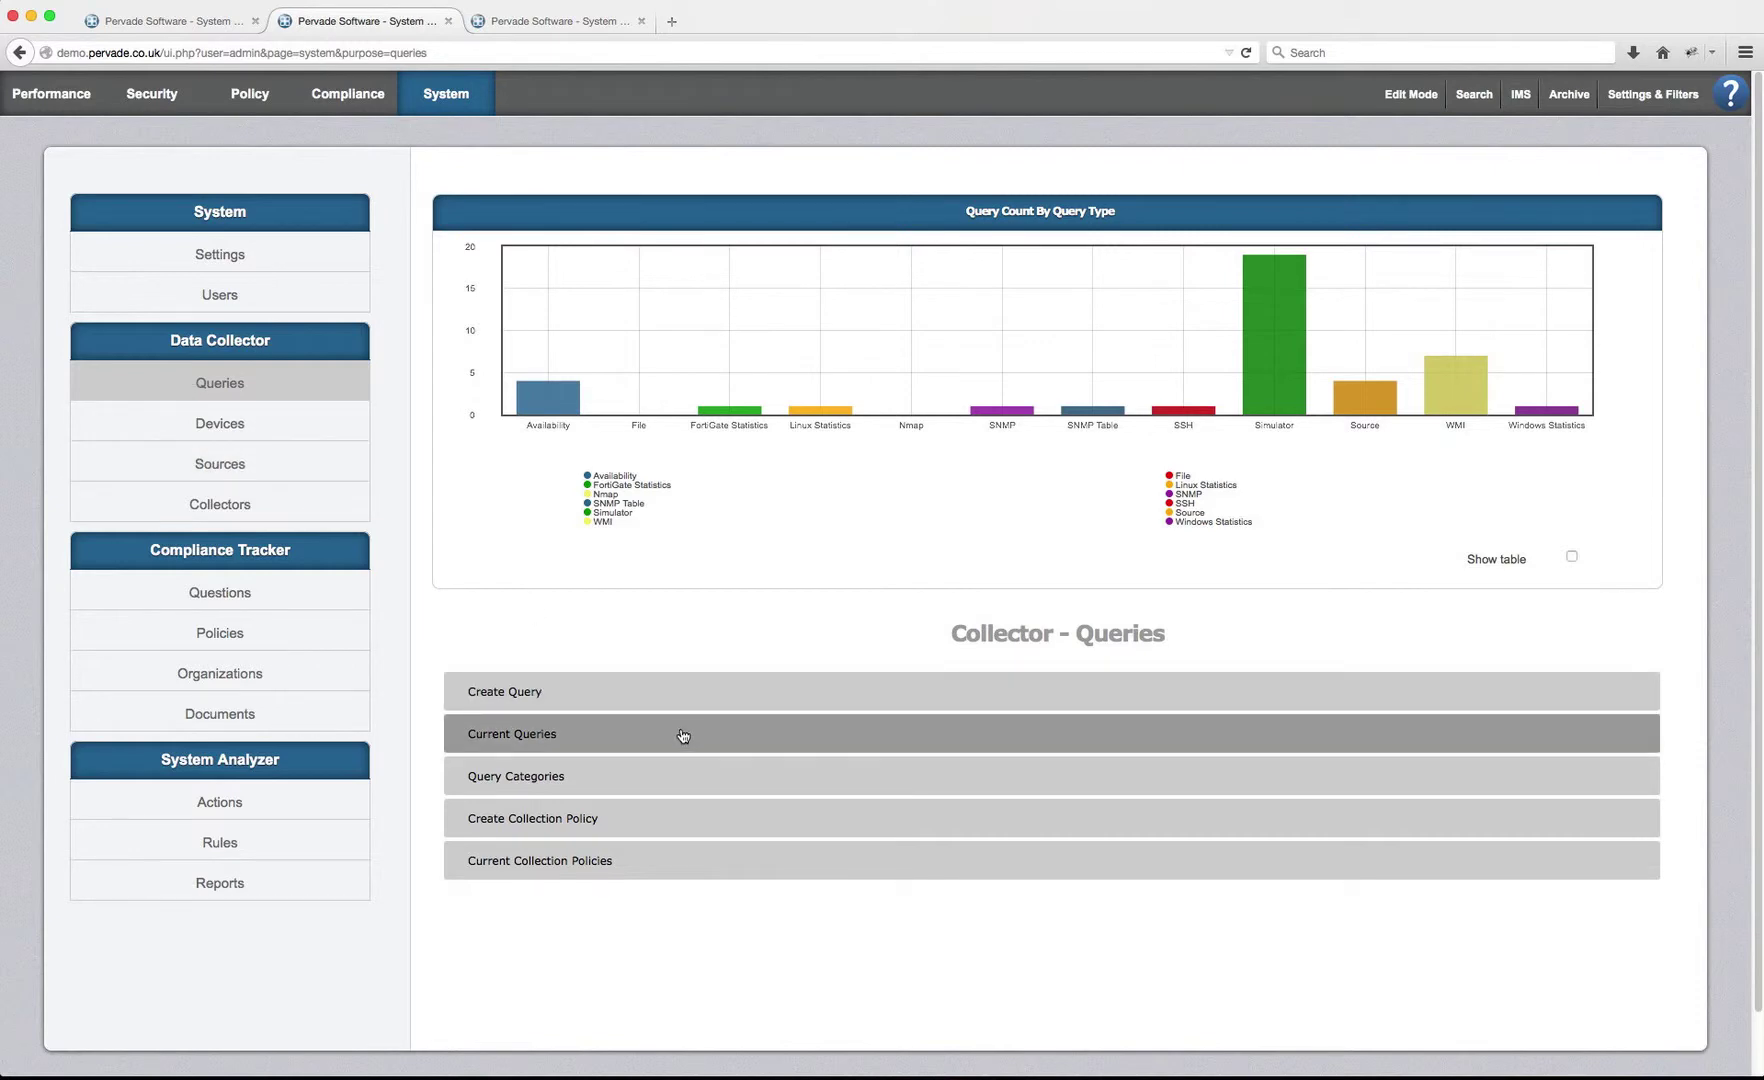
pyautogui.click(700, 700)
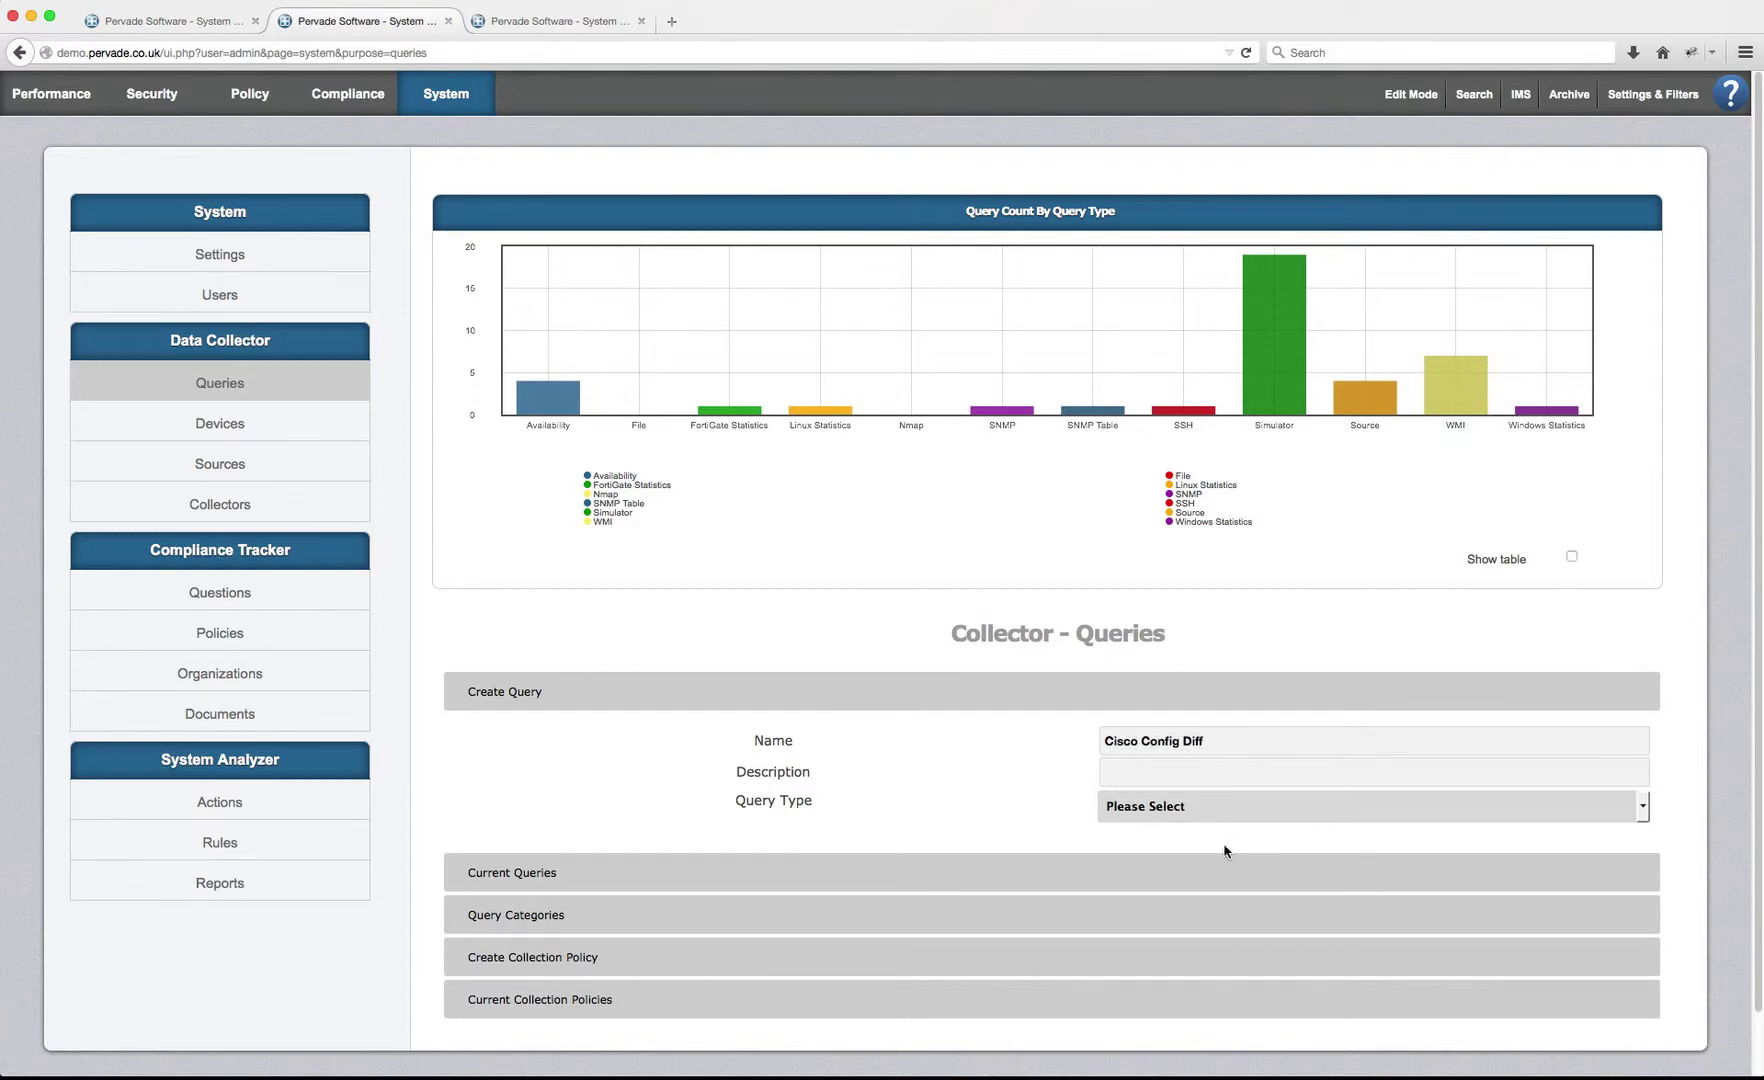
pyautogui.click(1213, 812)
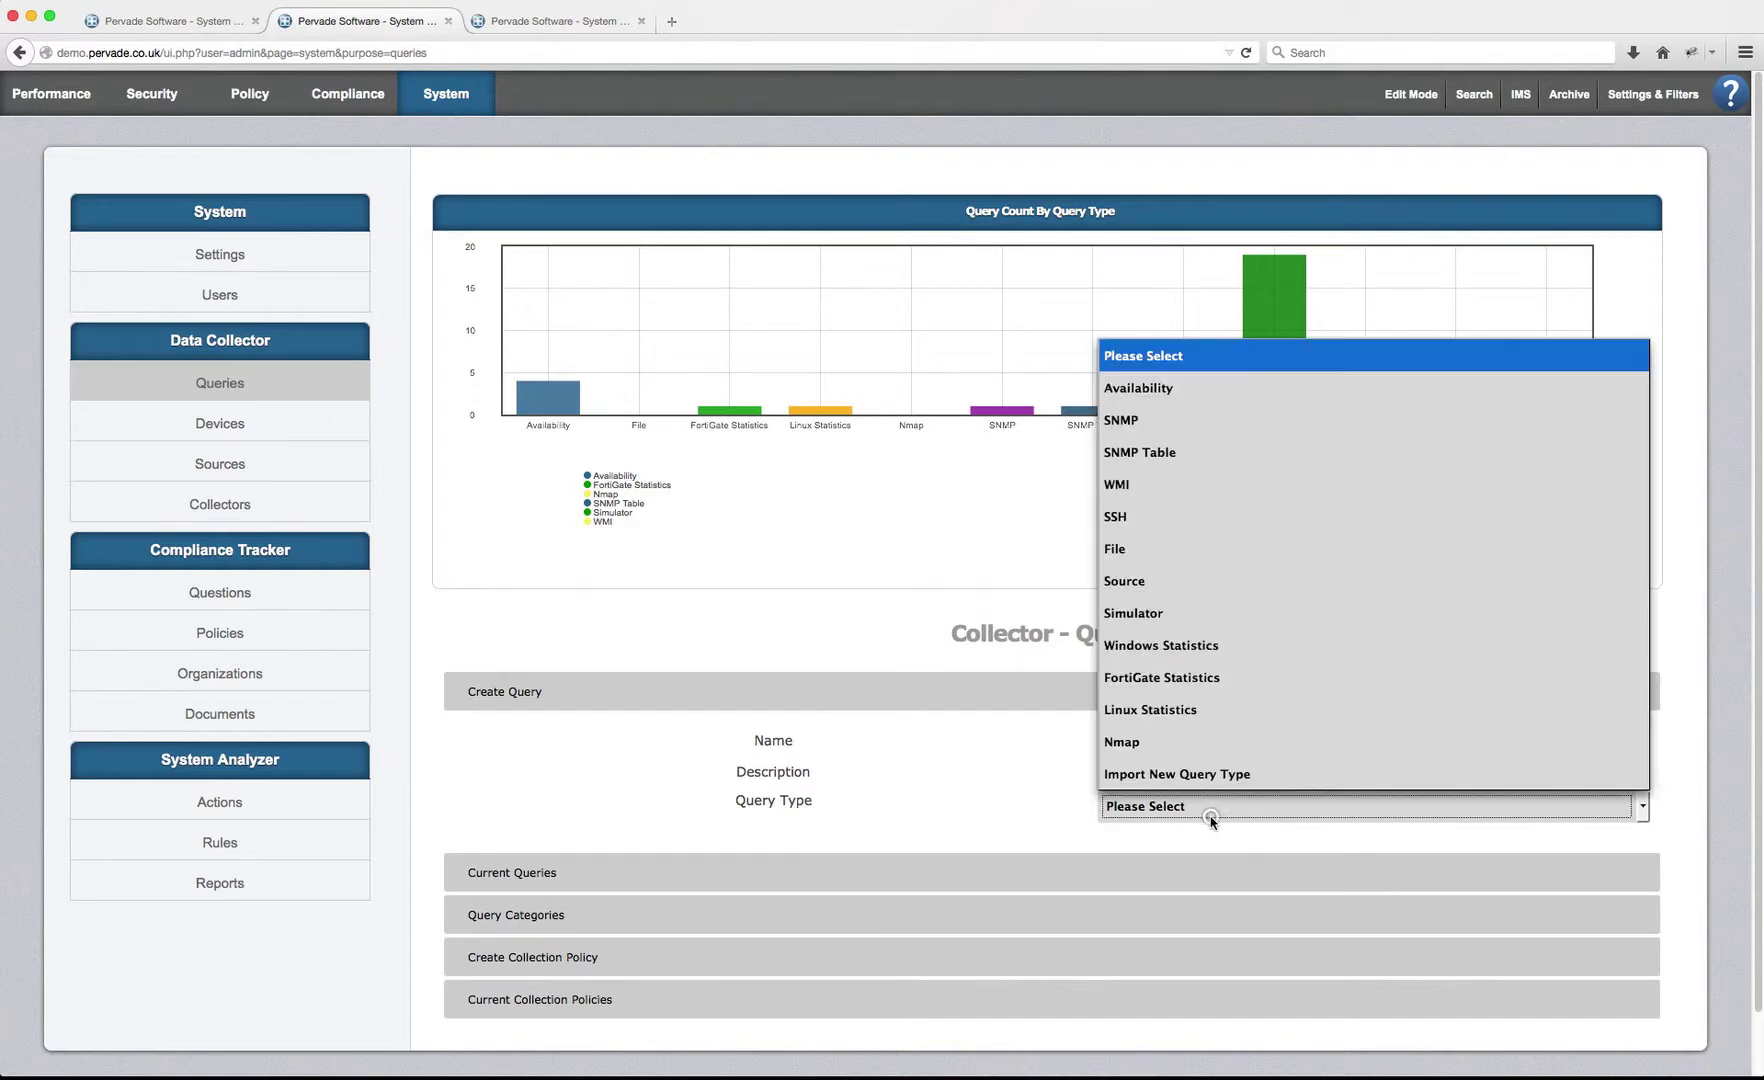
pyautogui.click(1155, 513)
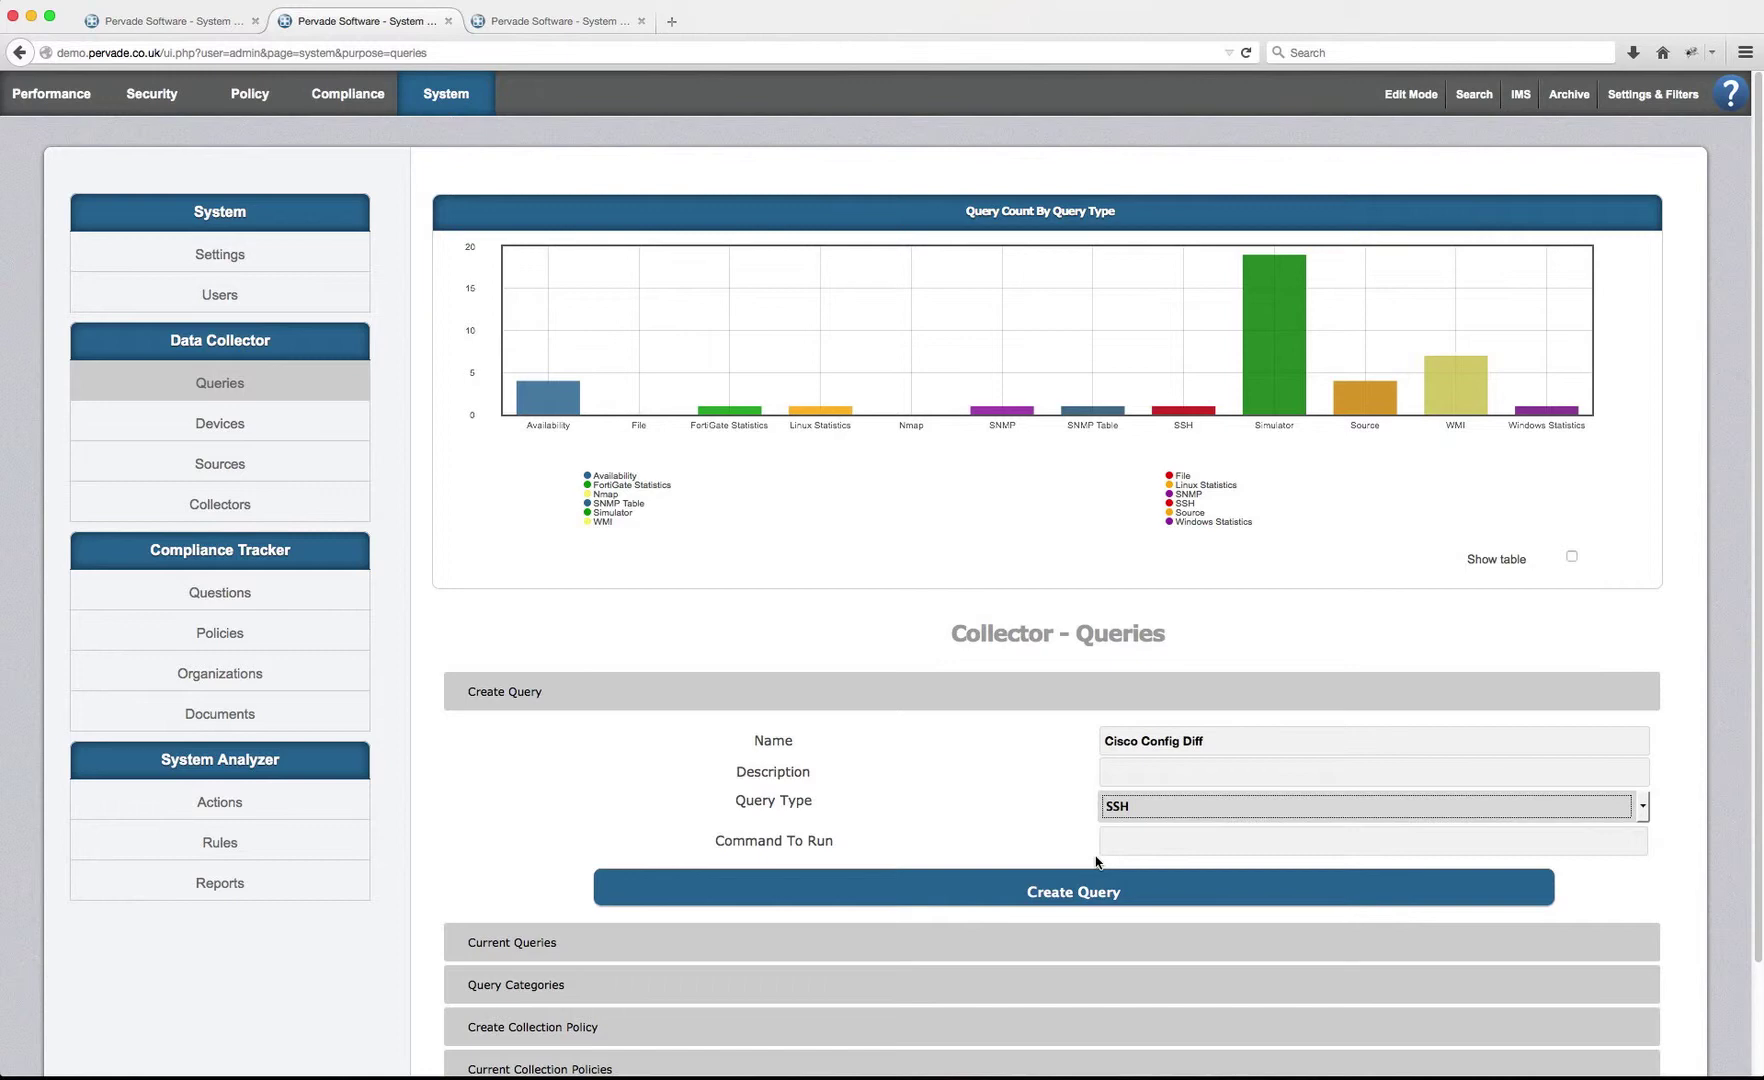
pyautogui.click(1199, 839)
pyautogui.press('super+v')
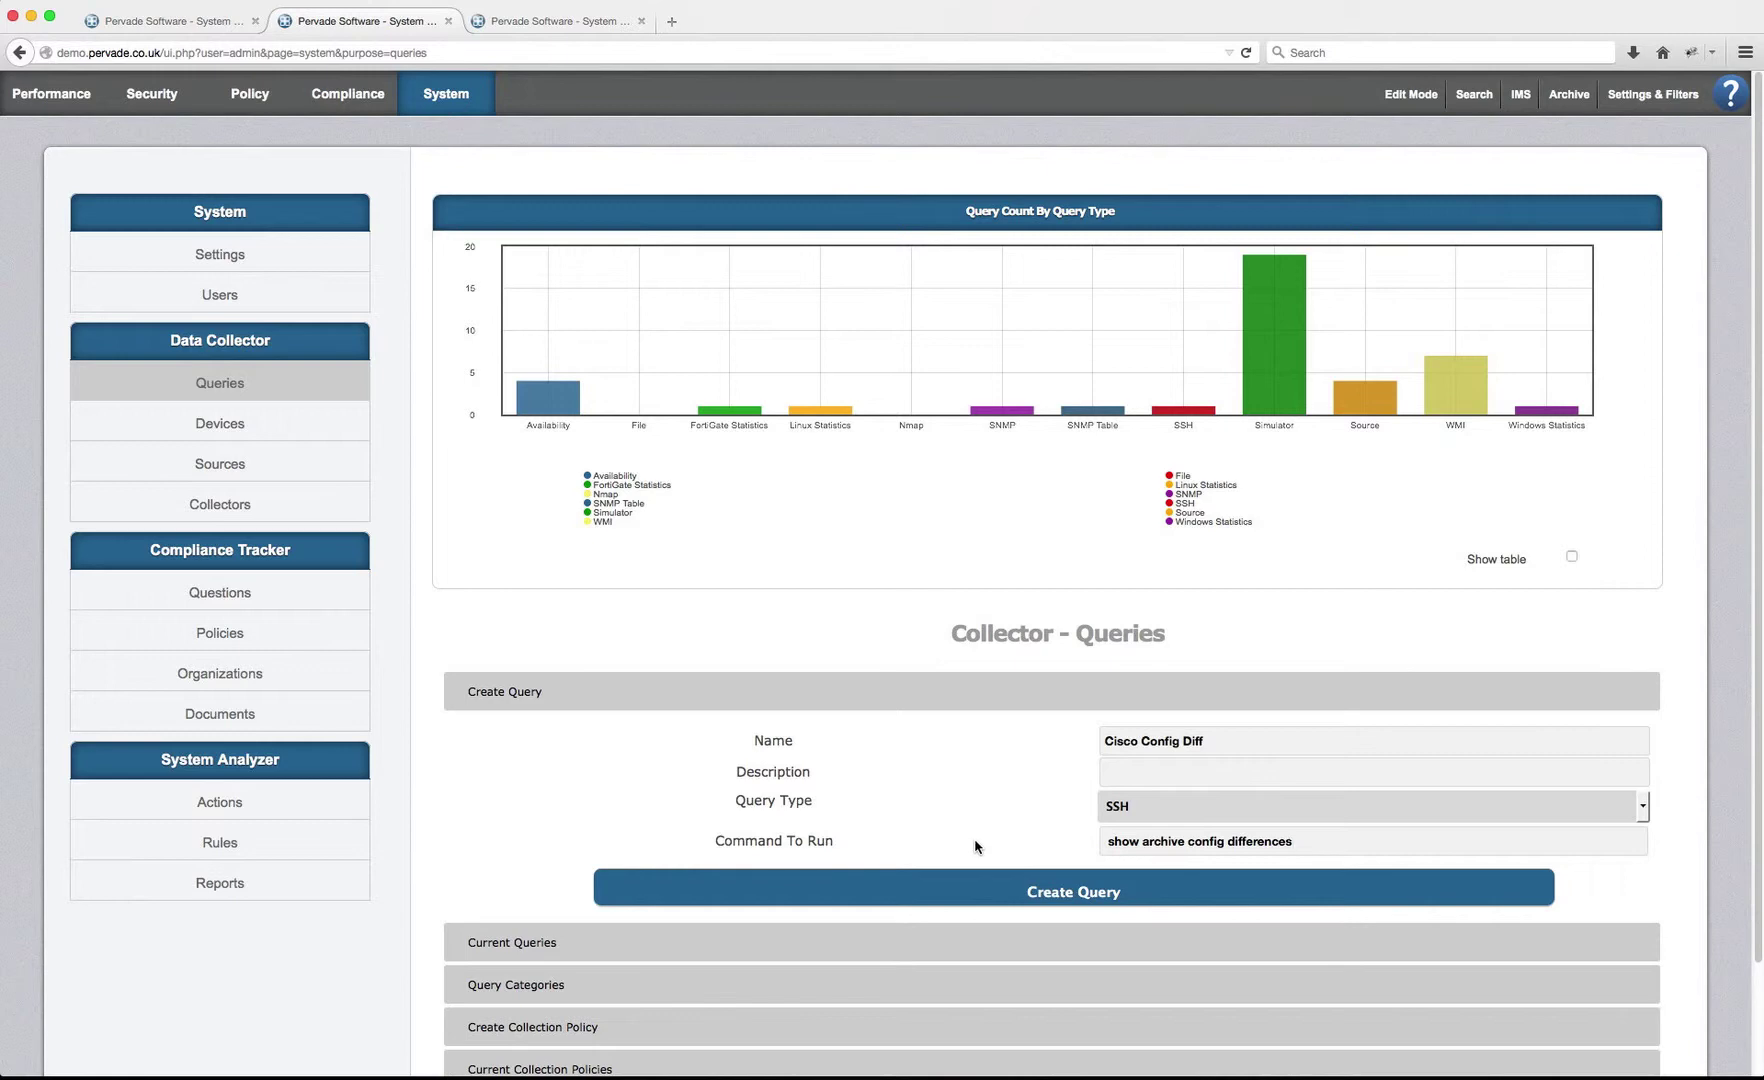
pyautogui.click(1080, 892)
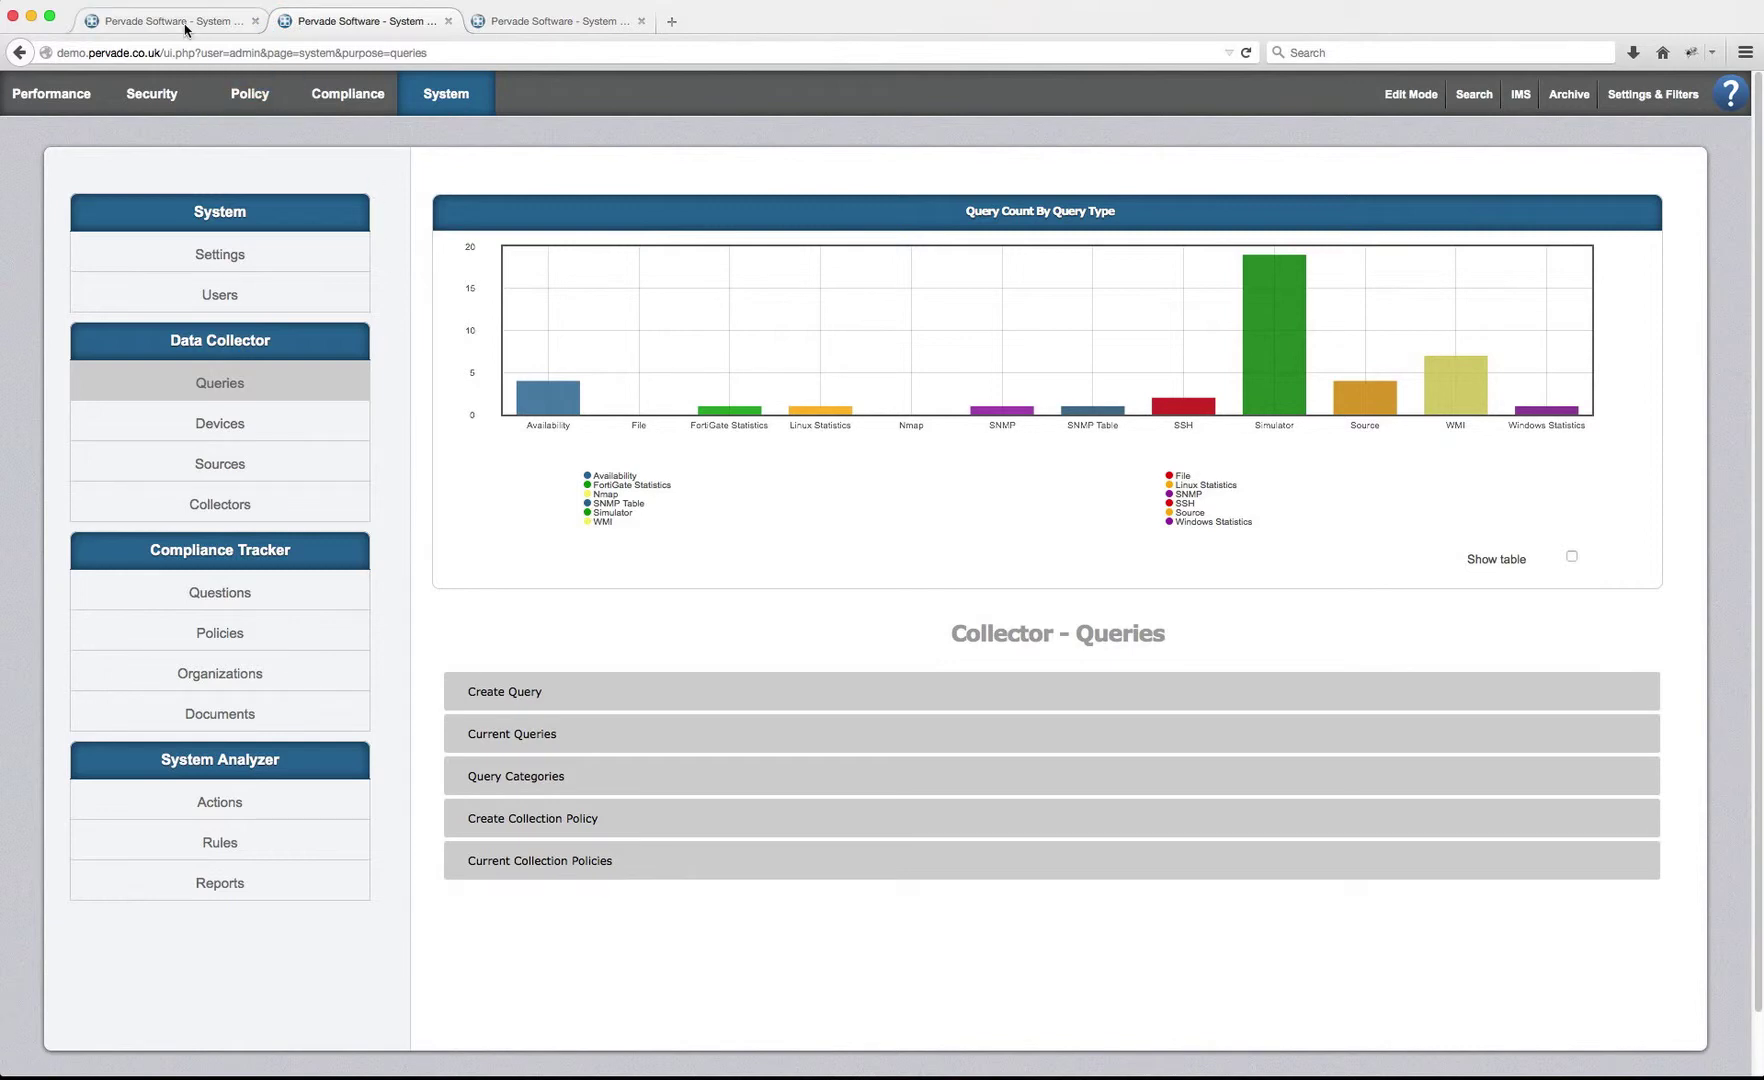
# - Reopen the Router Configuration Files Synchronized question and switch its Question Type to Technical
pyautogui.click(185, 24)
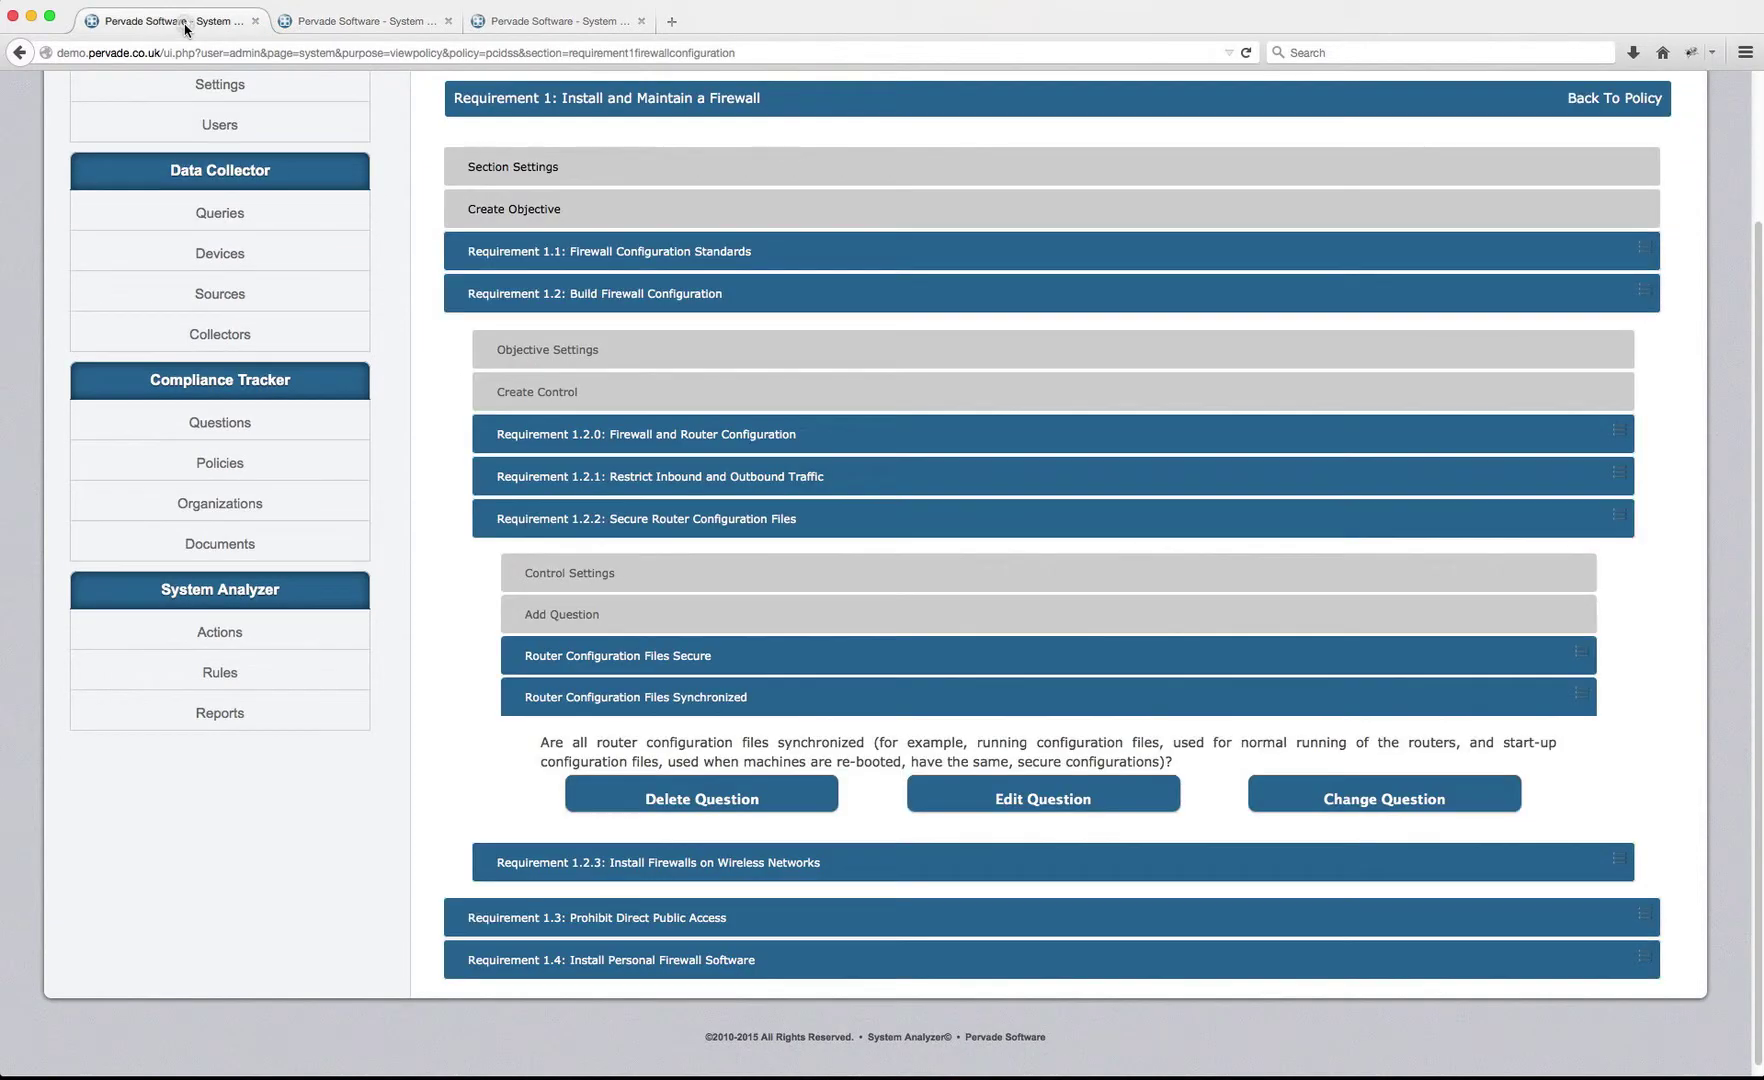
pyautogui.click(1038, 798)
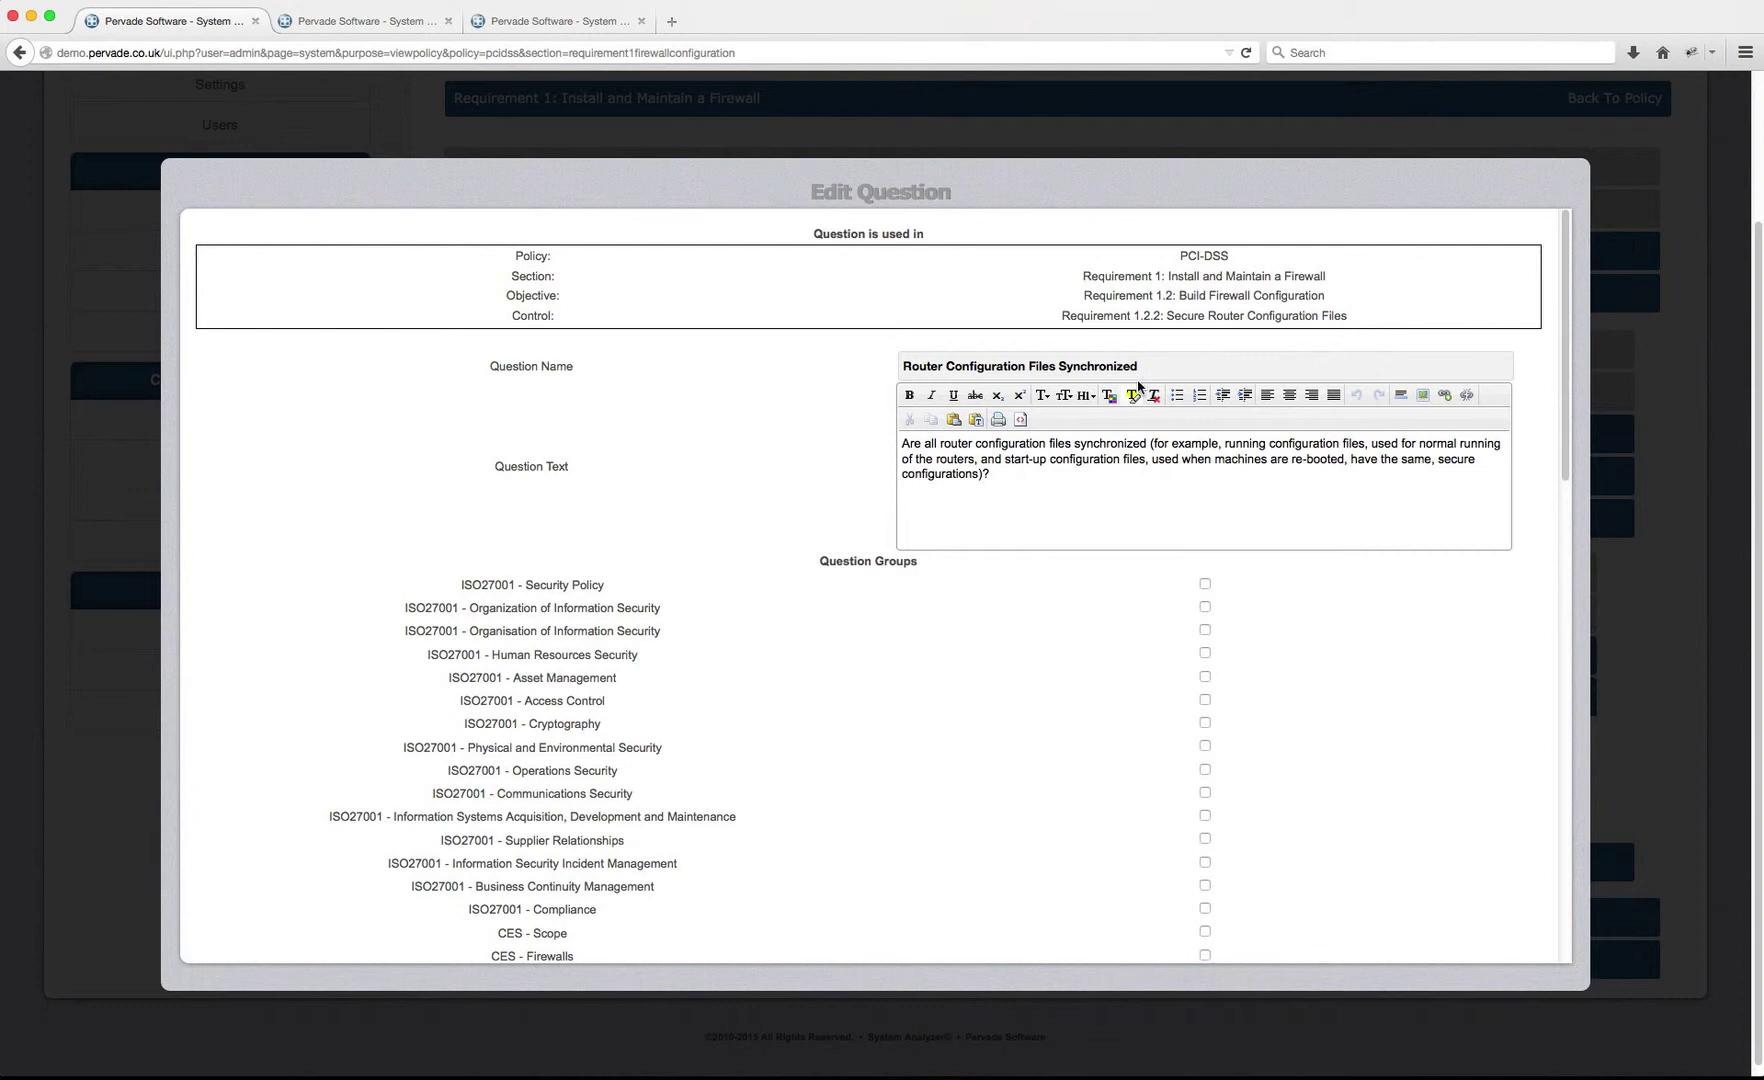
pyautogui.scroll(-10, 1551, 884)
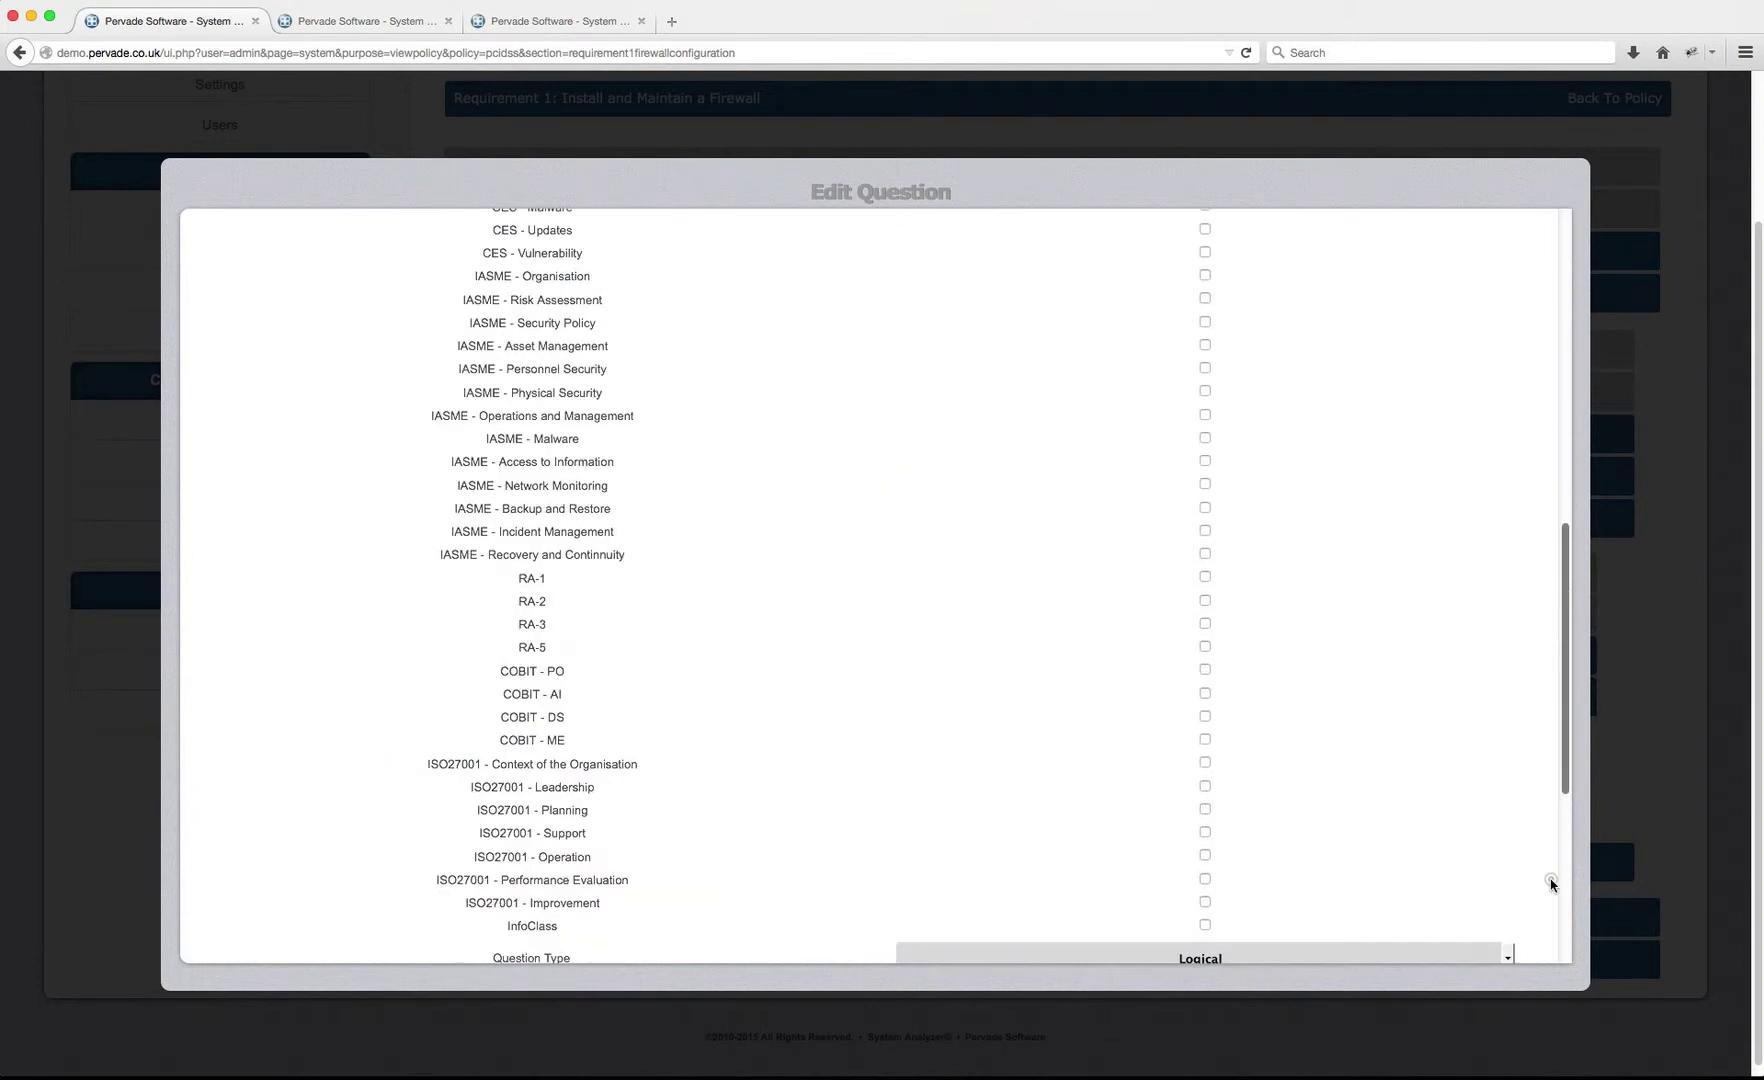
pyautogui.scroll(-5, 1551, 884)
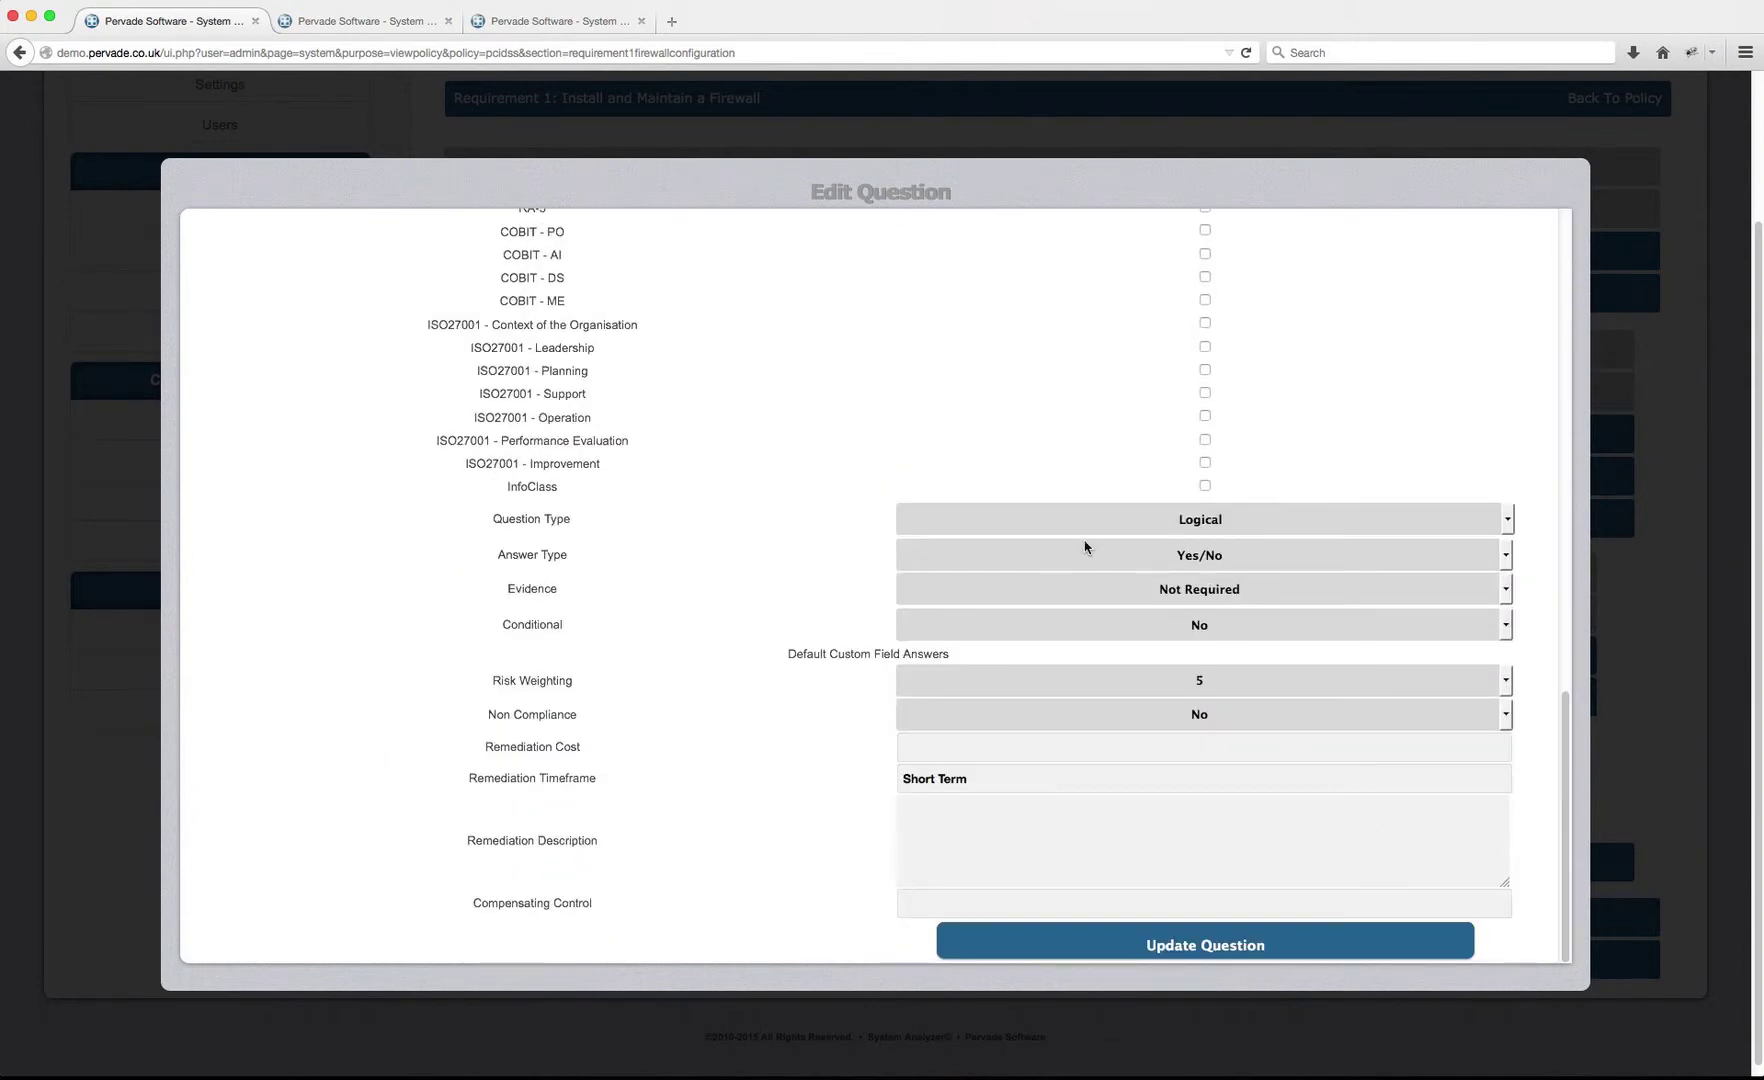
pyautogui.click(1200, 527)
pyautogui.click(1215, 592)
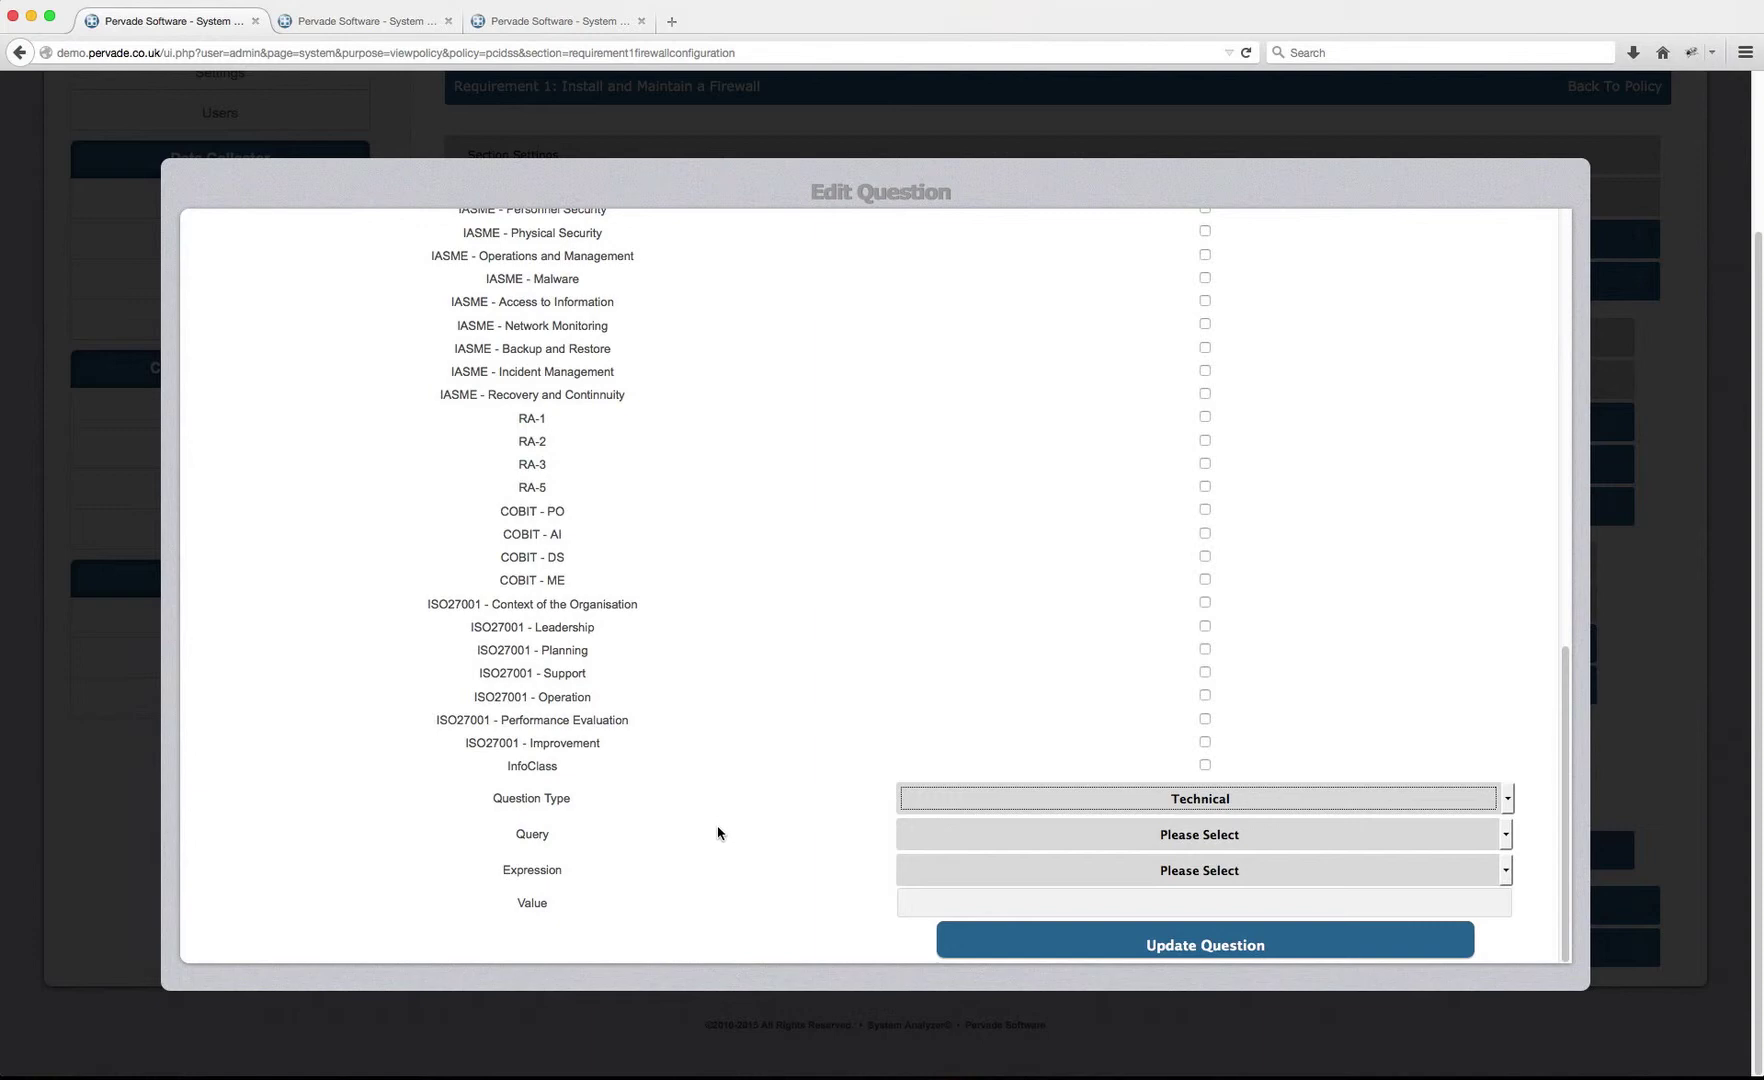
pyautogui.click(585, 832)
pyautogui.click(480, 828)
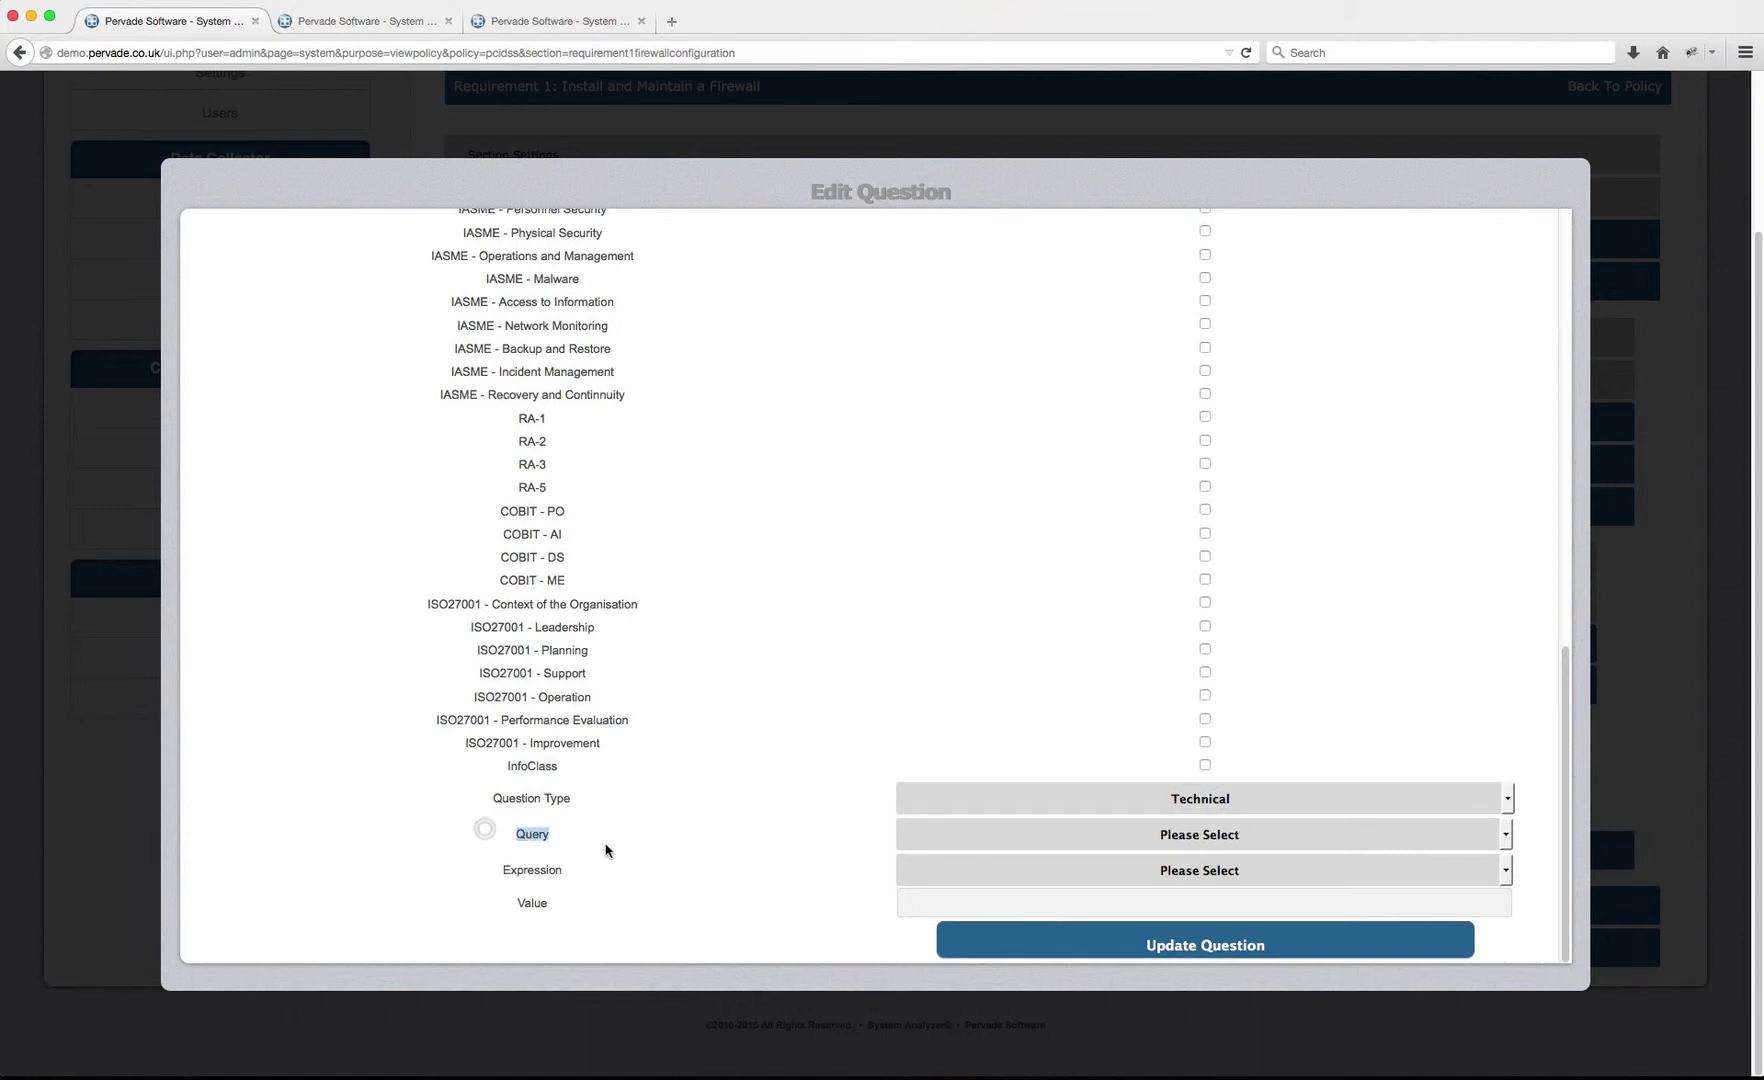
pyautogui.click(634, 845)
# - Set Query to Cisco Config Diff with expression Does Not Contain '+', then update the question
pyautogui.click(966, 838)
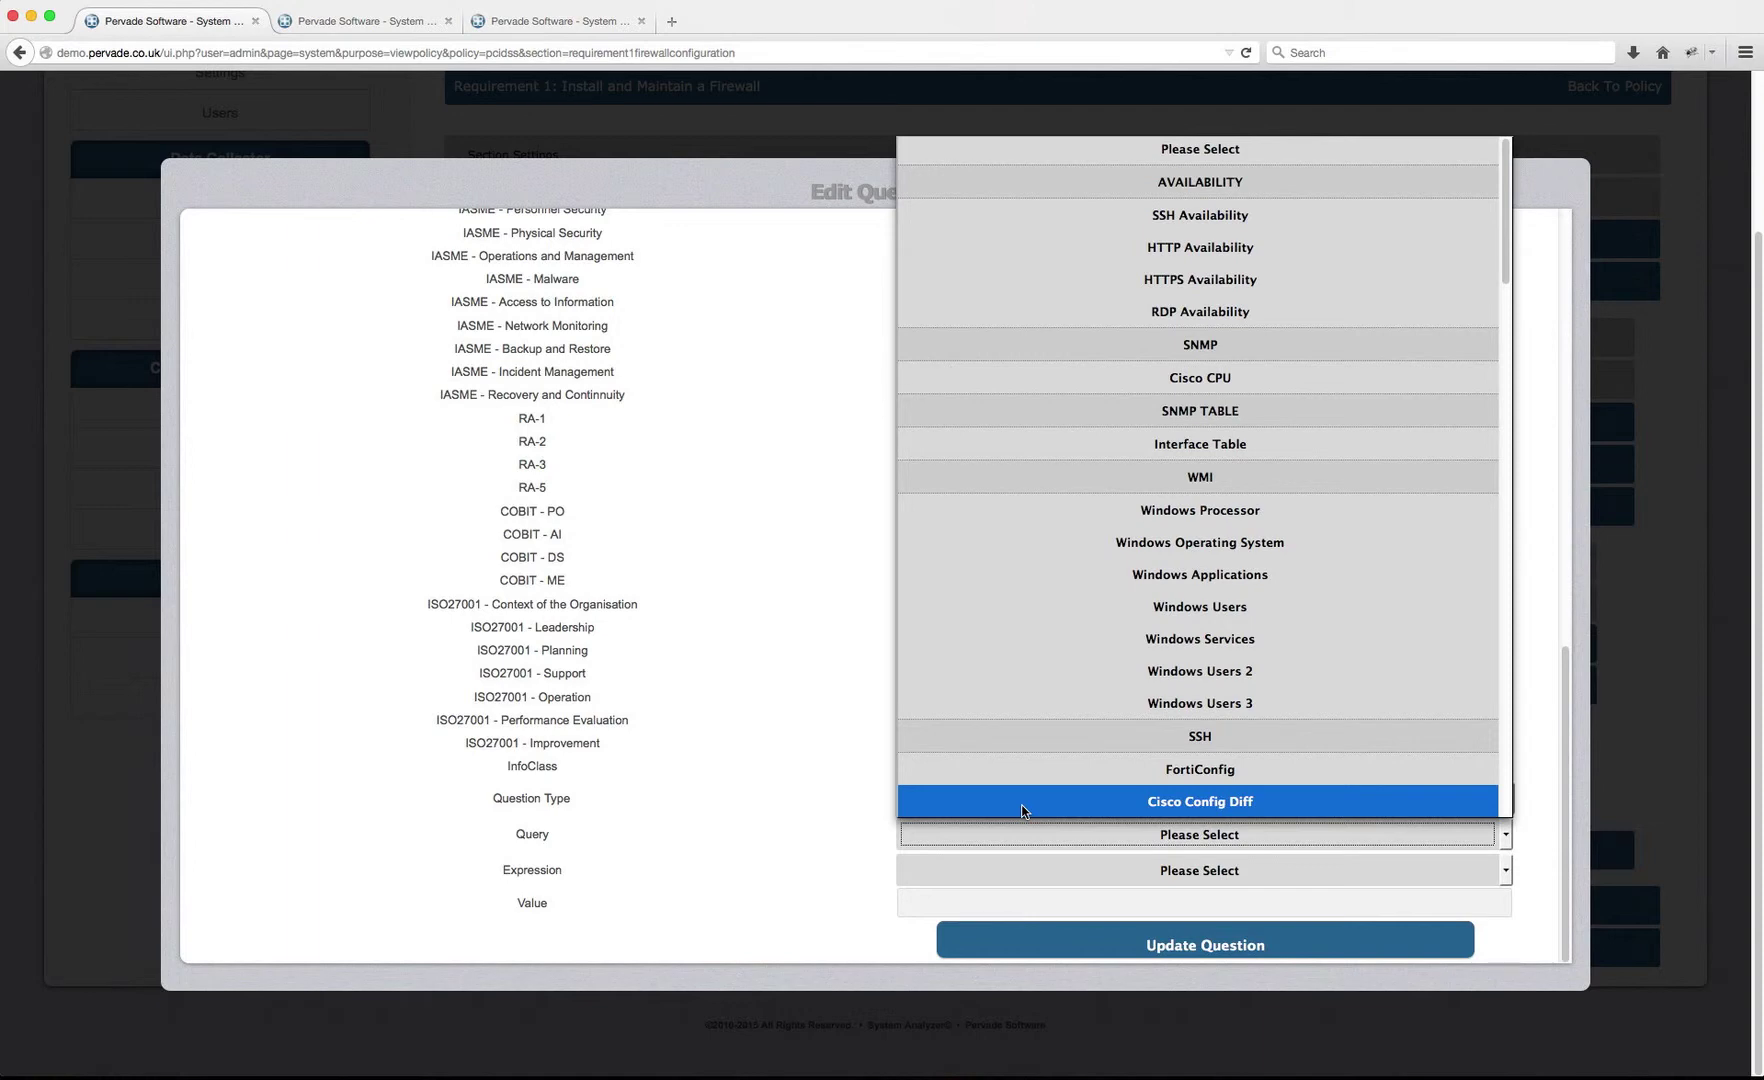
pyautogui.scroll(-3, 1090, 720)
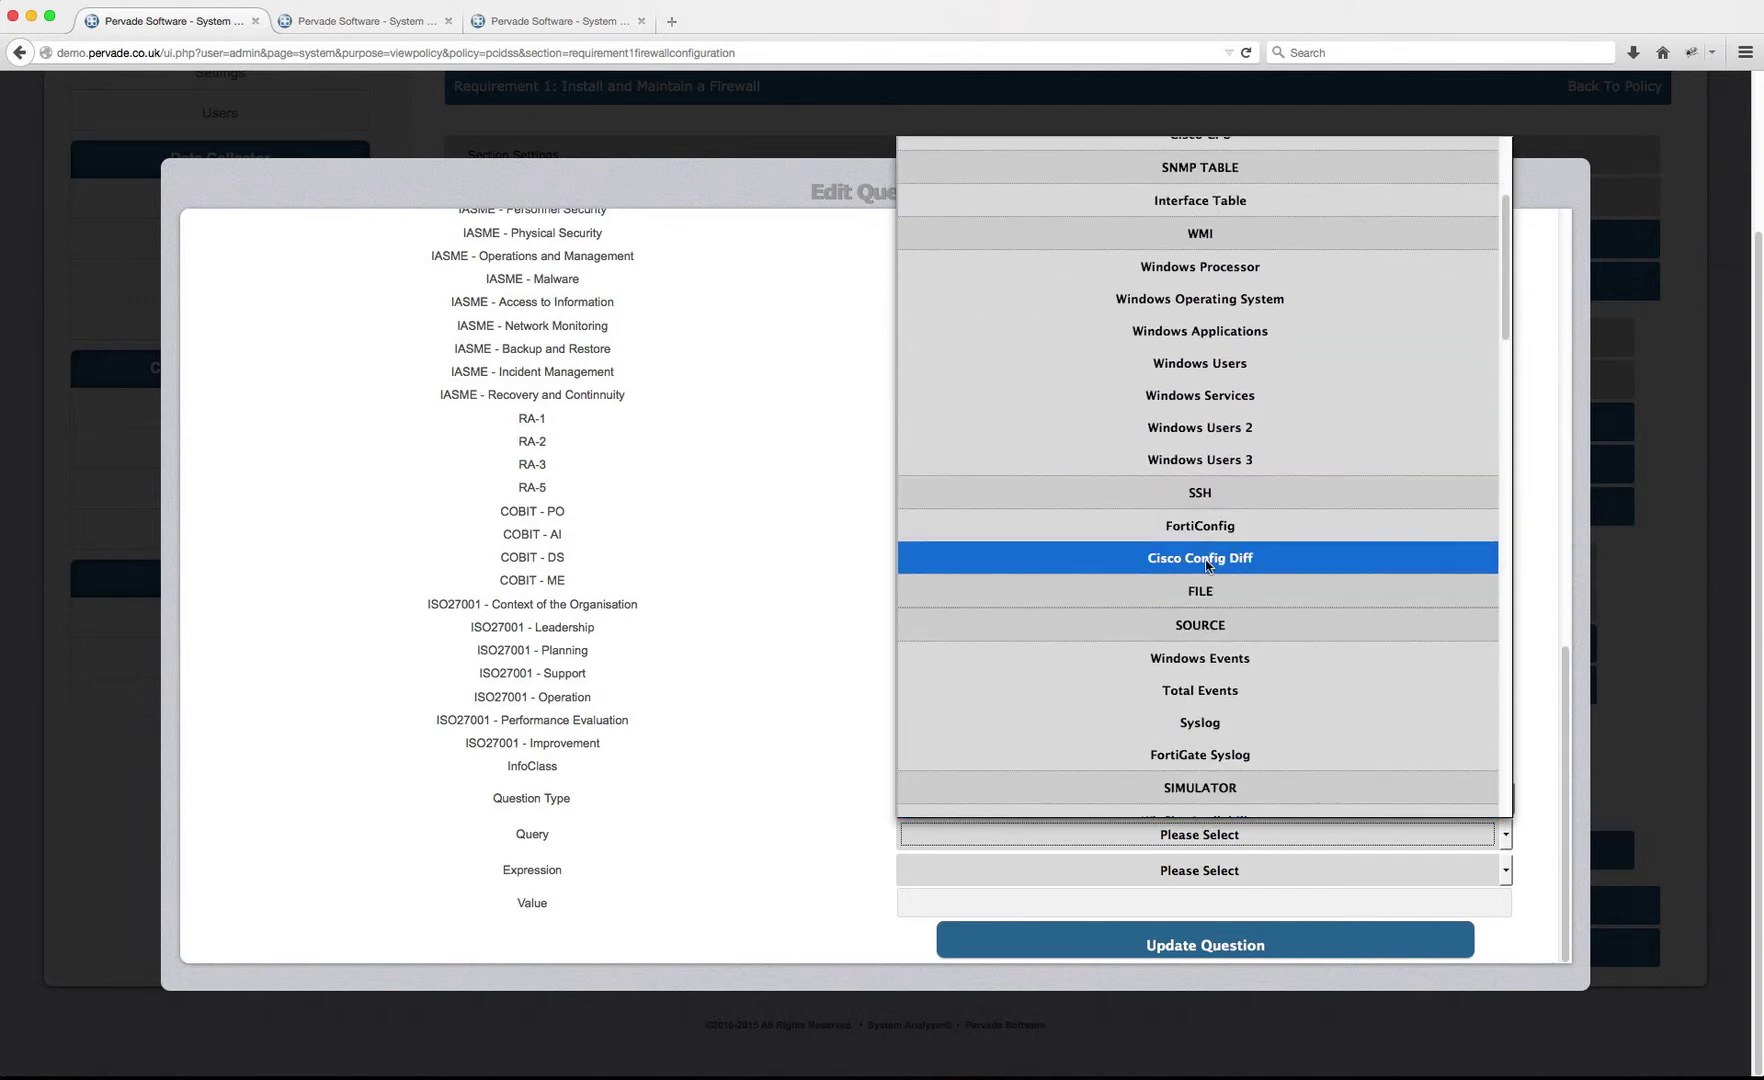
pyautogui.click(1259, 563)
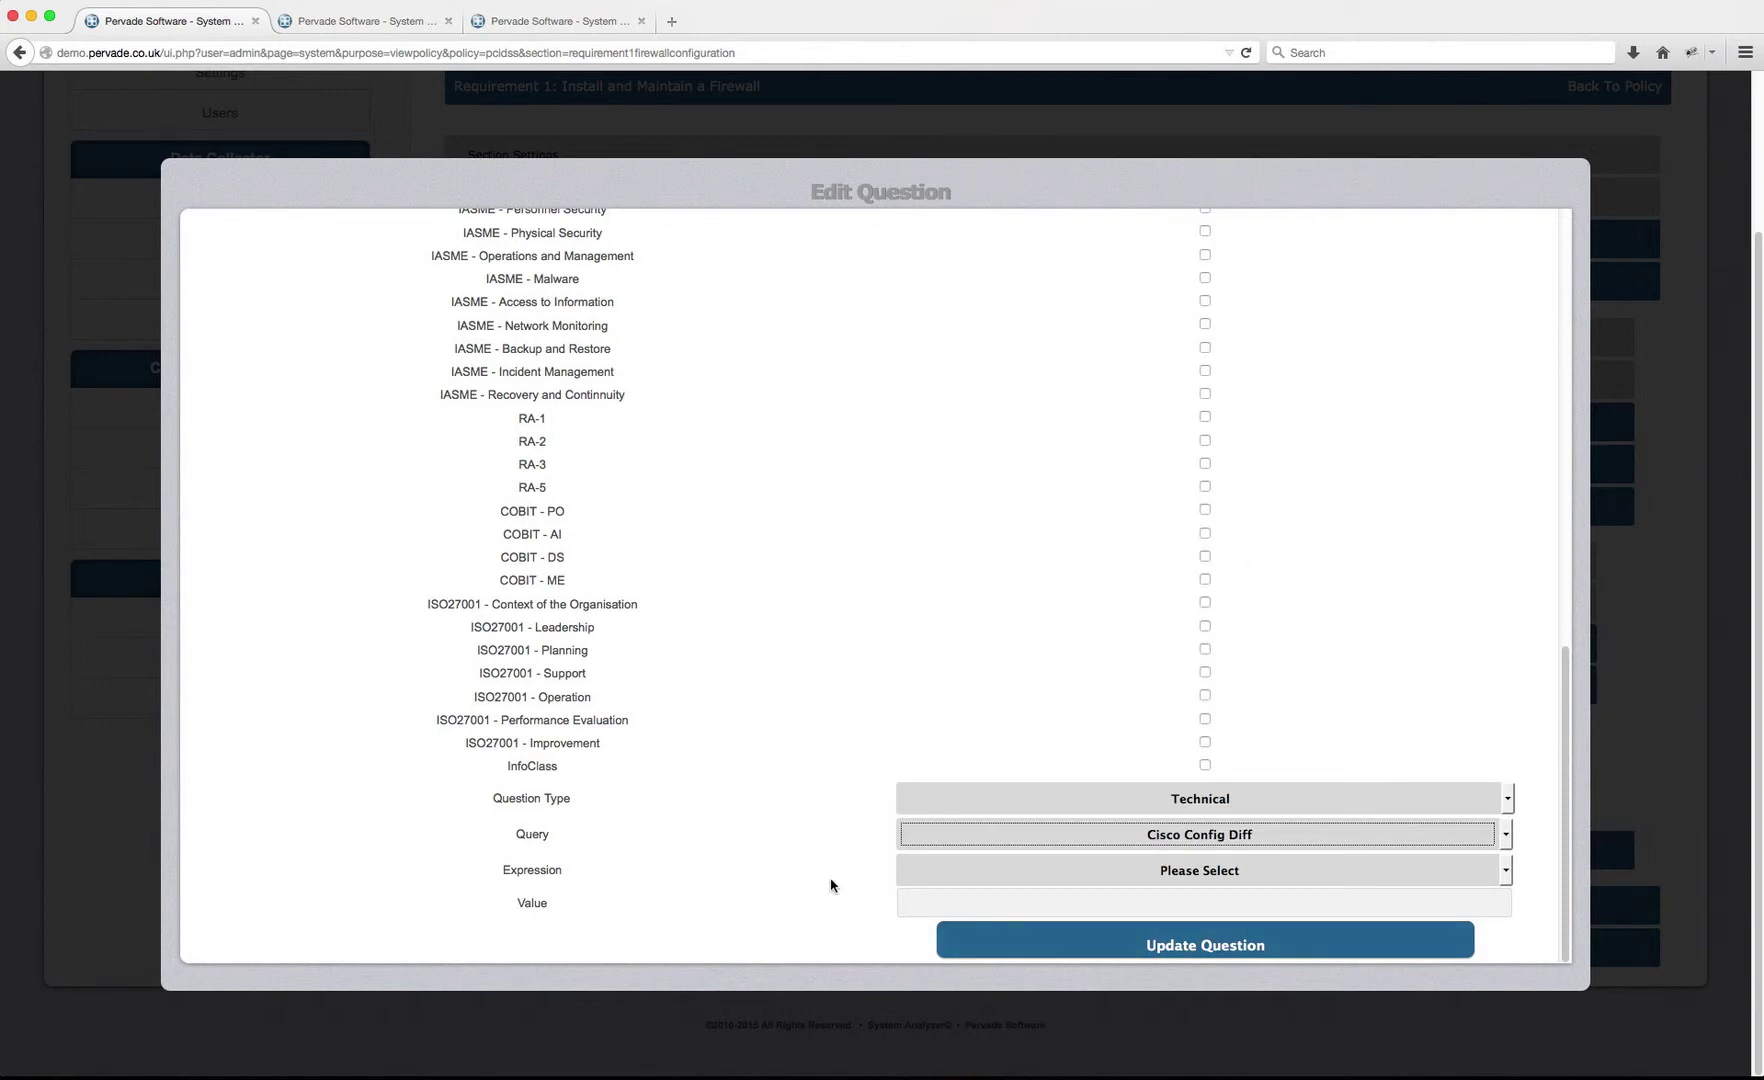
pyautogui.click(938, 876)
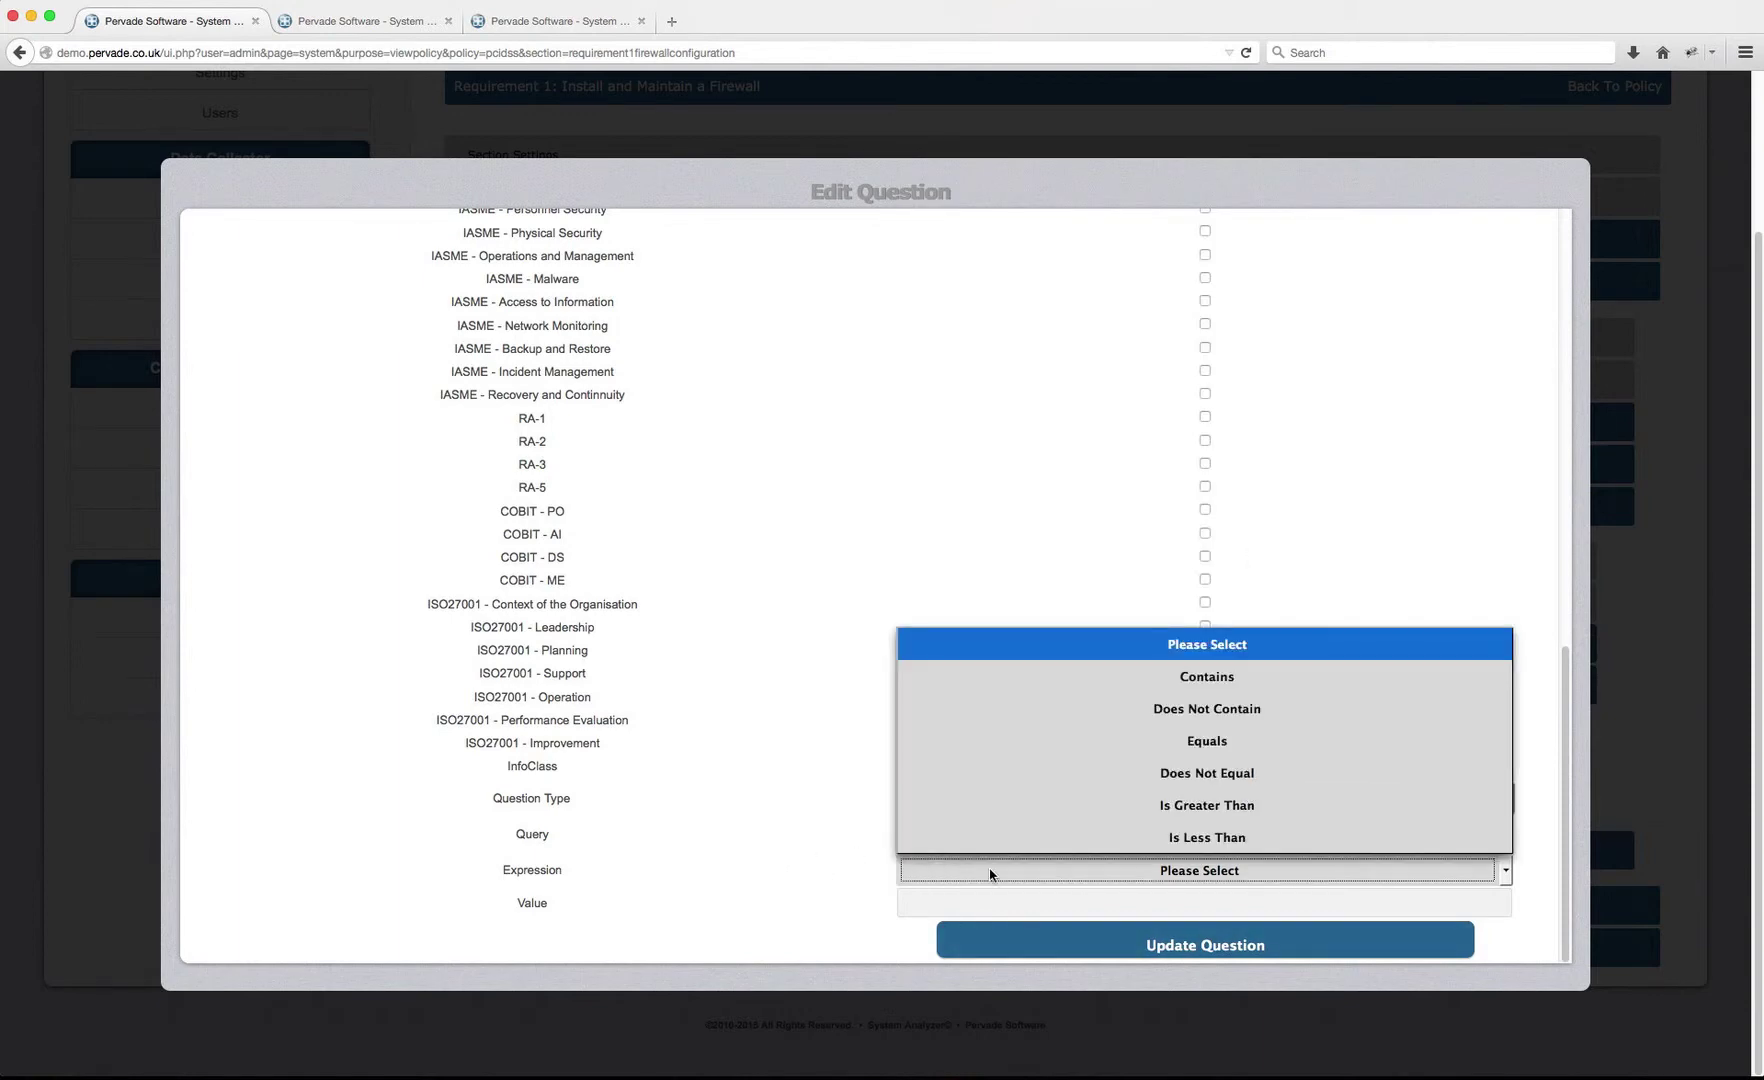
pyautogui.click(1173, 716)
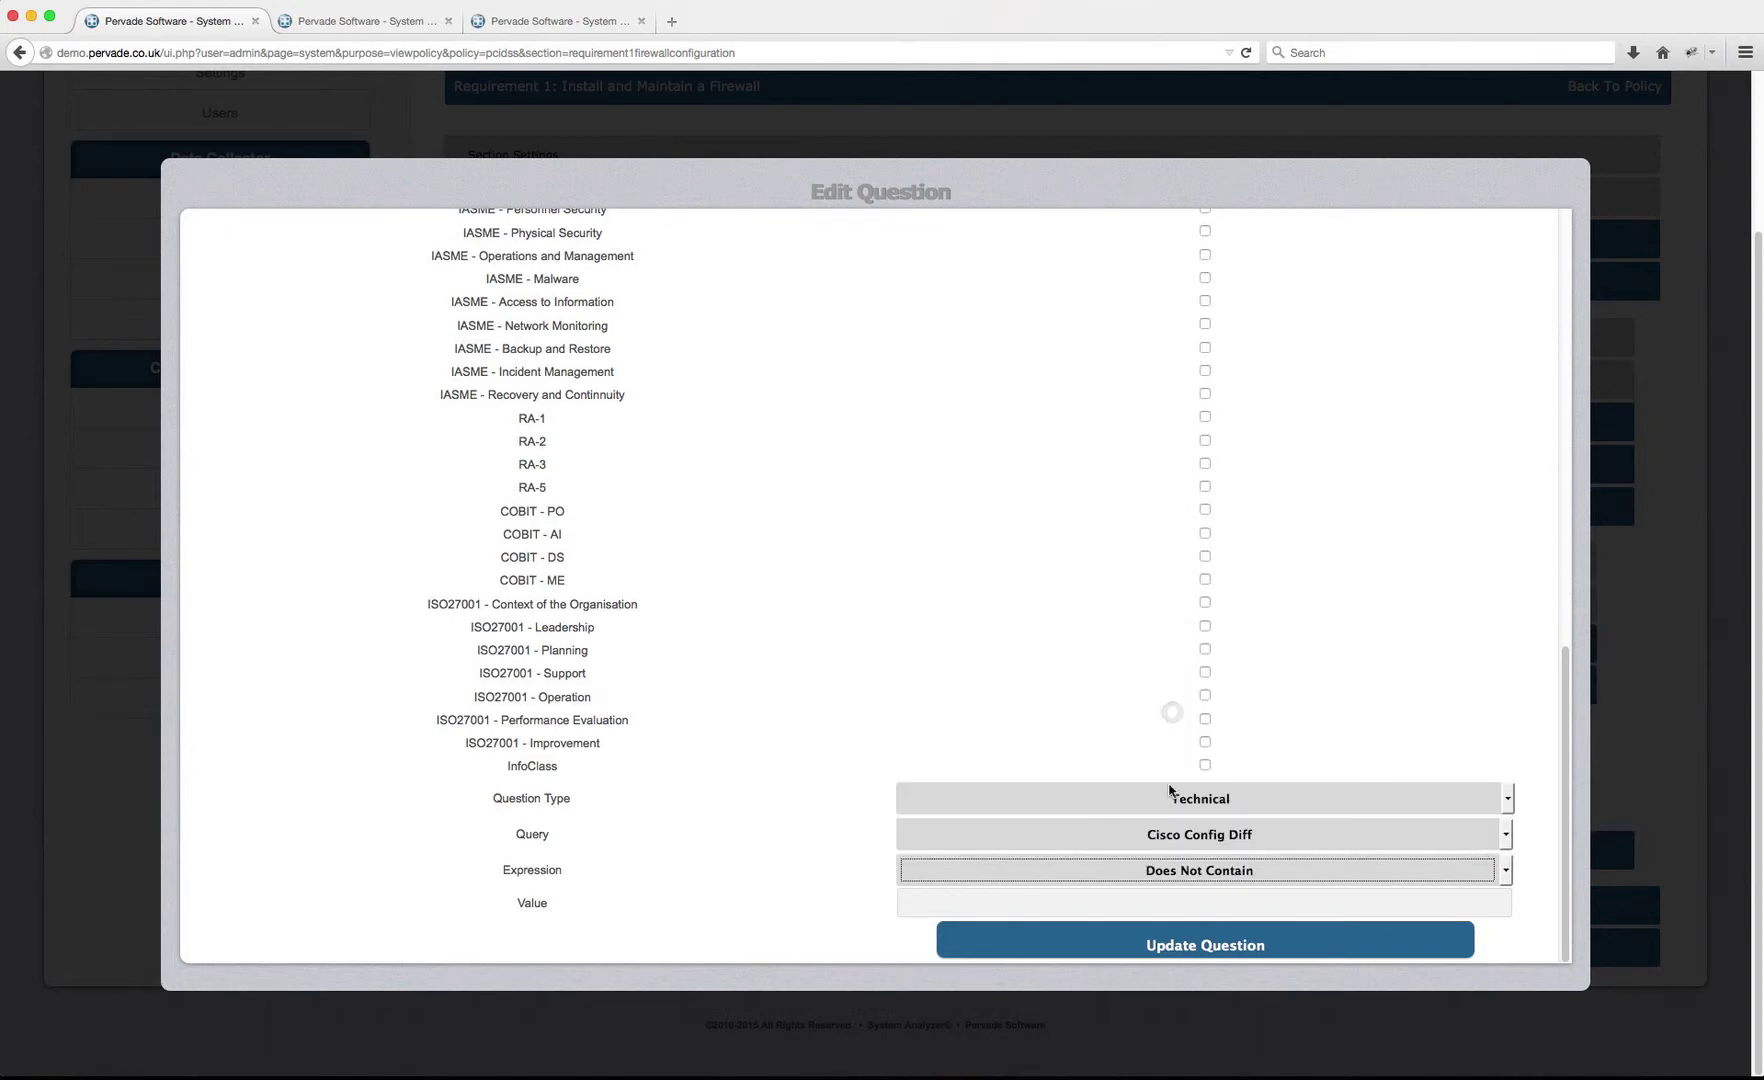
pyautogui.click(1115, 898)
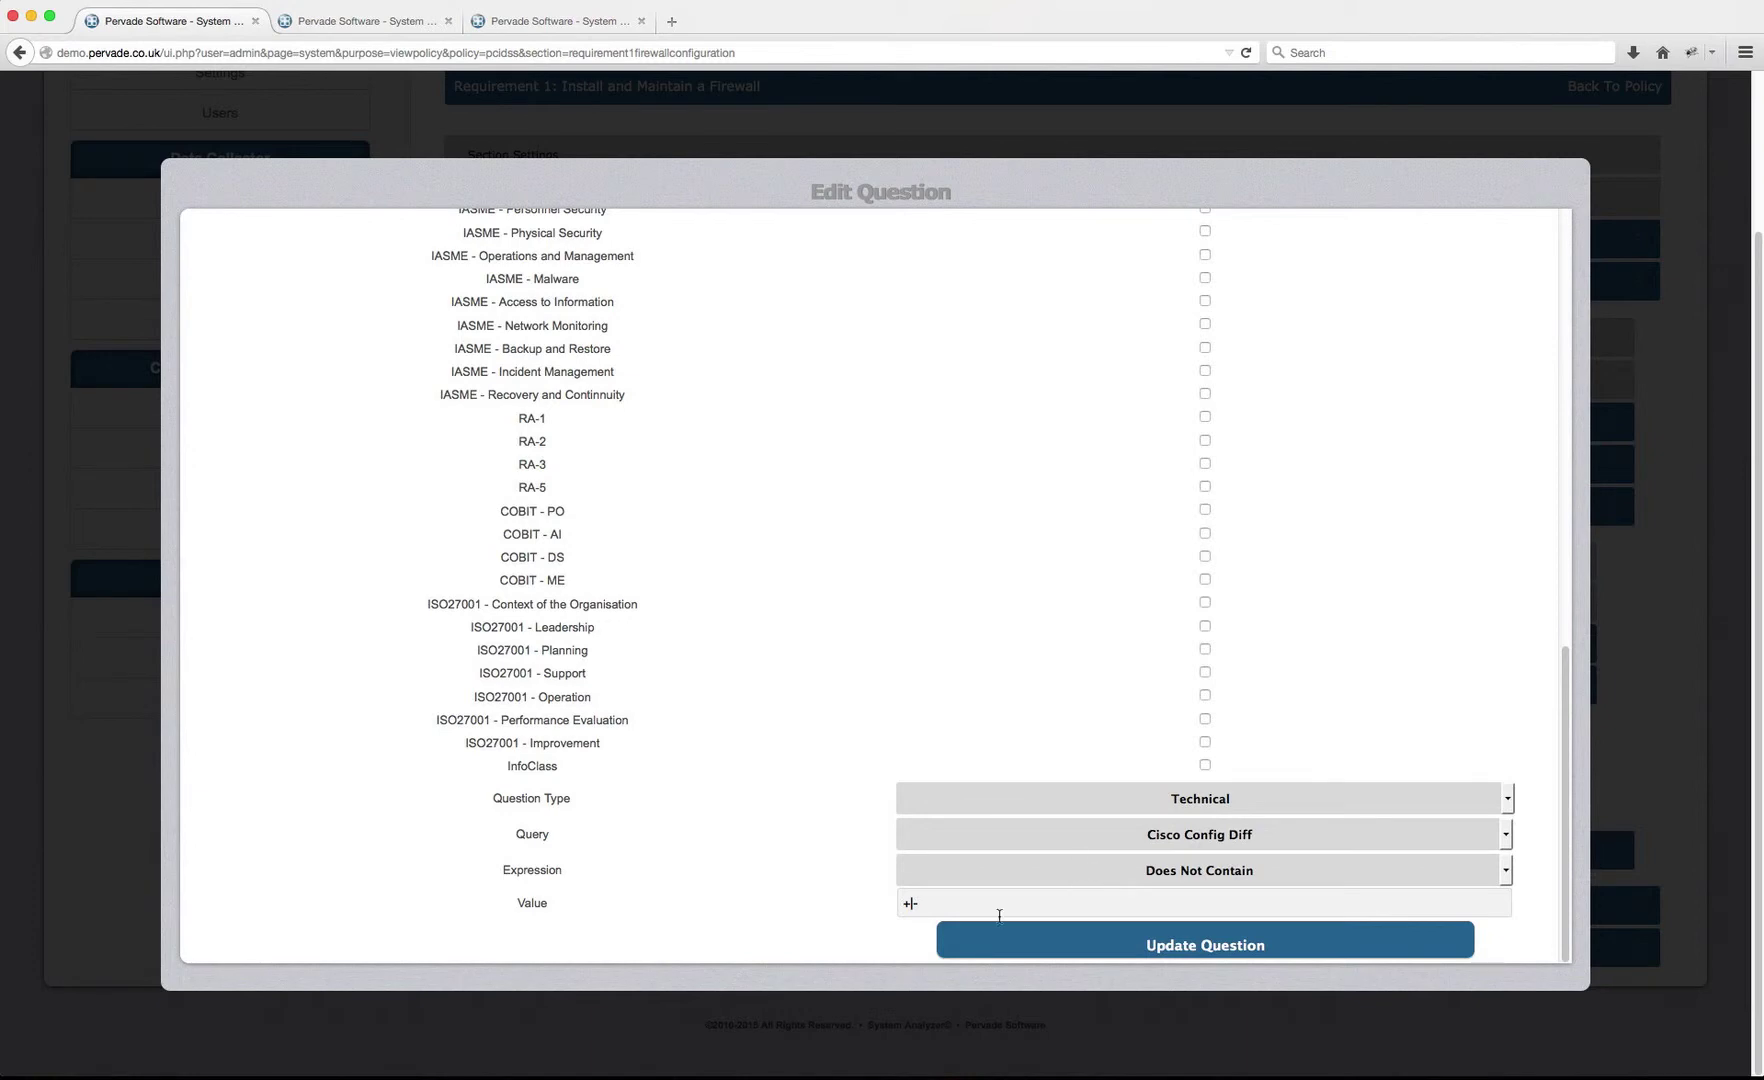
pyautogui.moveTo(944, 906); pyautogui.dragTo(815, 896)
pyautogui.click(1218, 953)
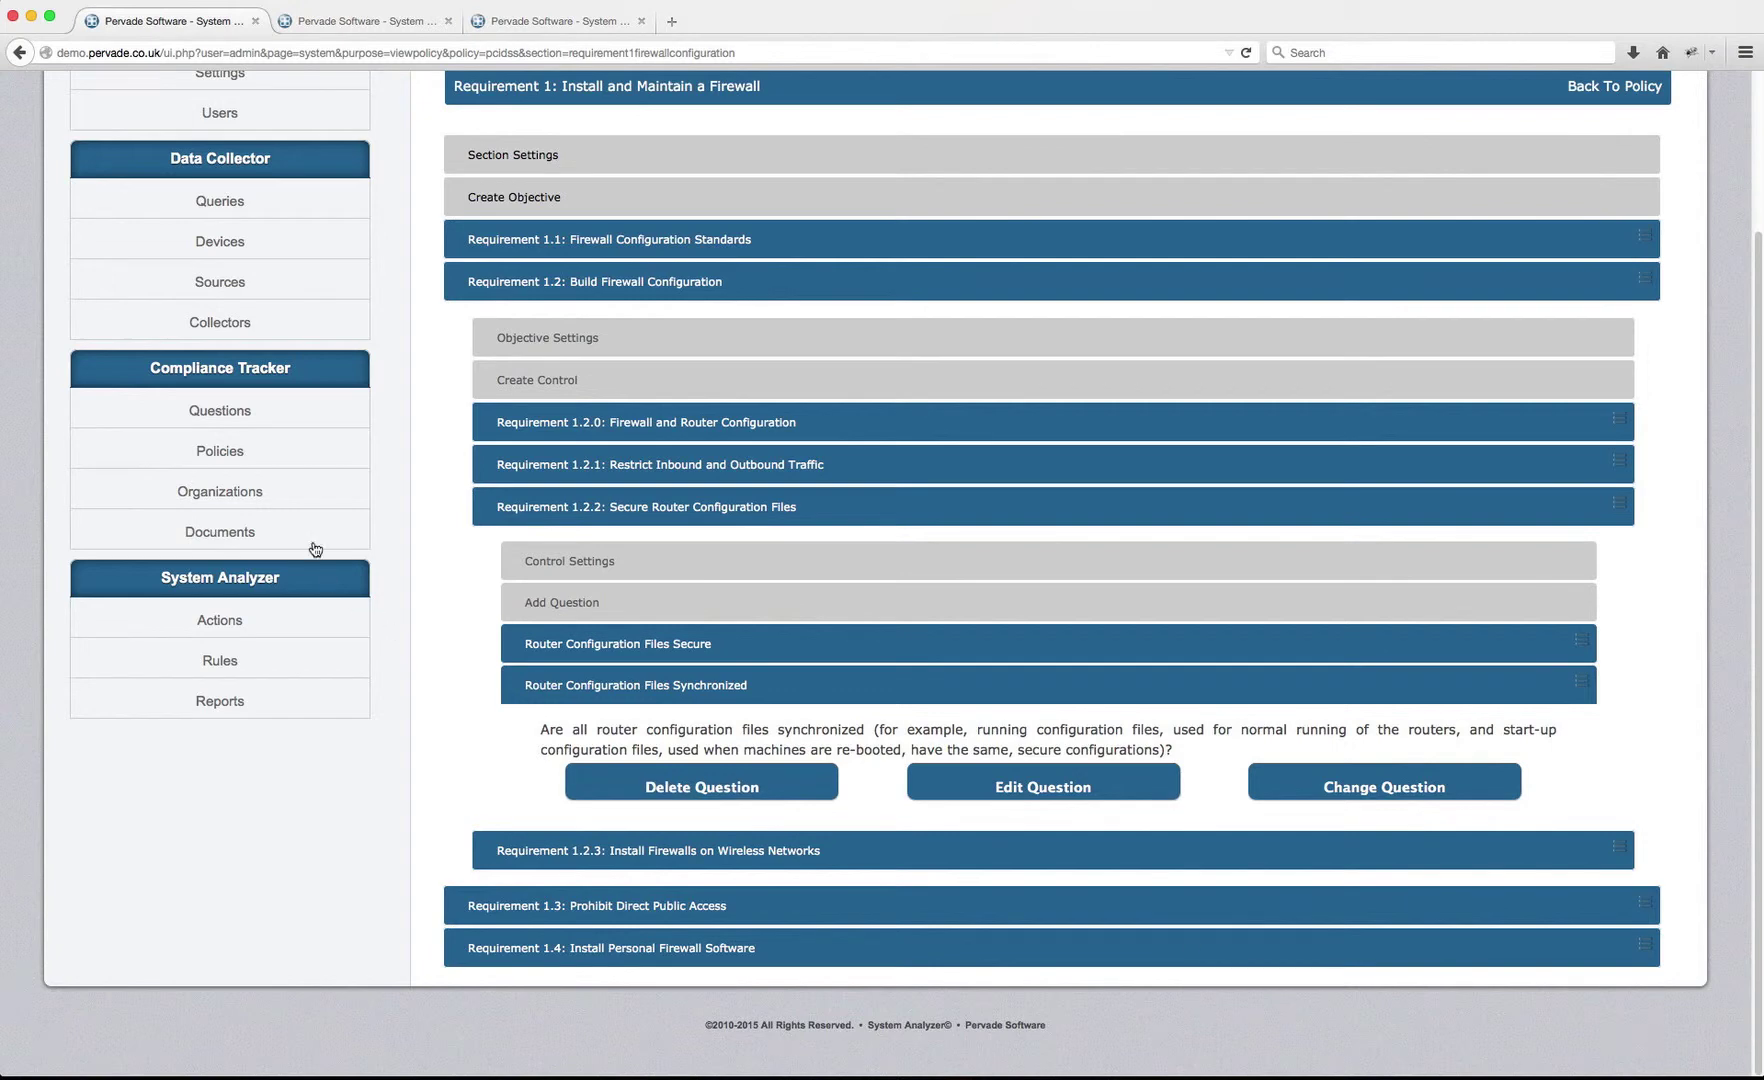
# - Load Pervade Software Ltd's PCI-DSS policy settings and expand Requirement 1 > 1.2 > 1.2.2
pyautogui.click(242, 503)
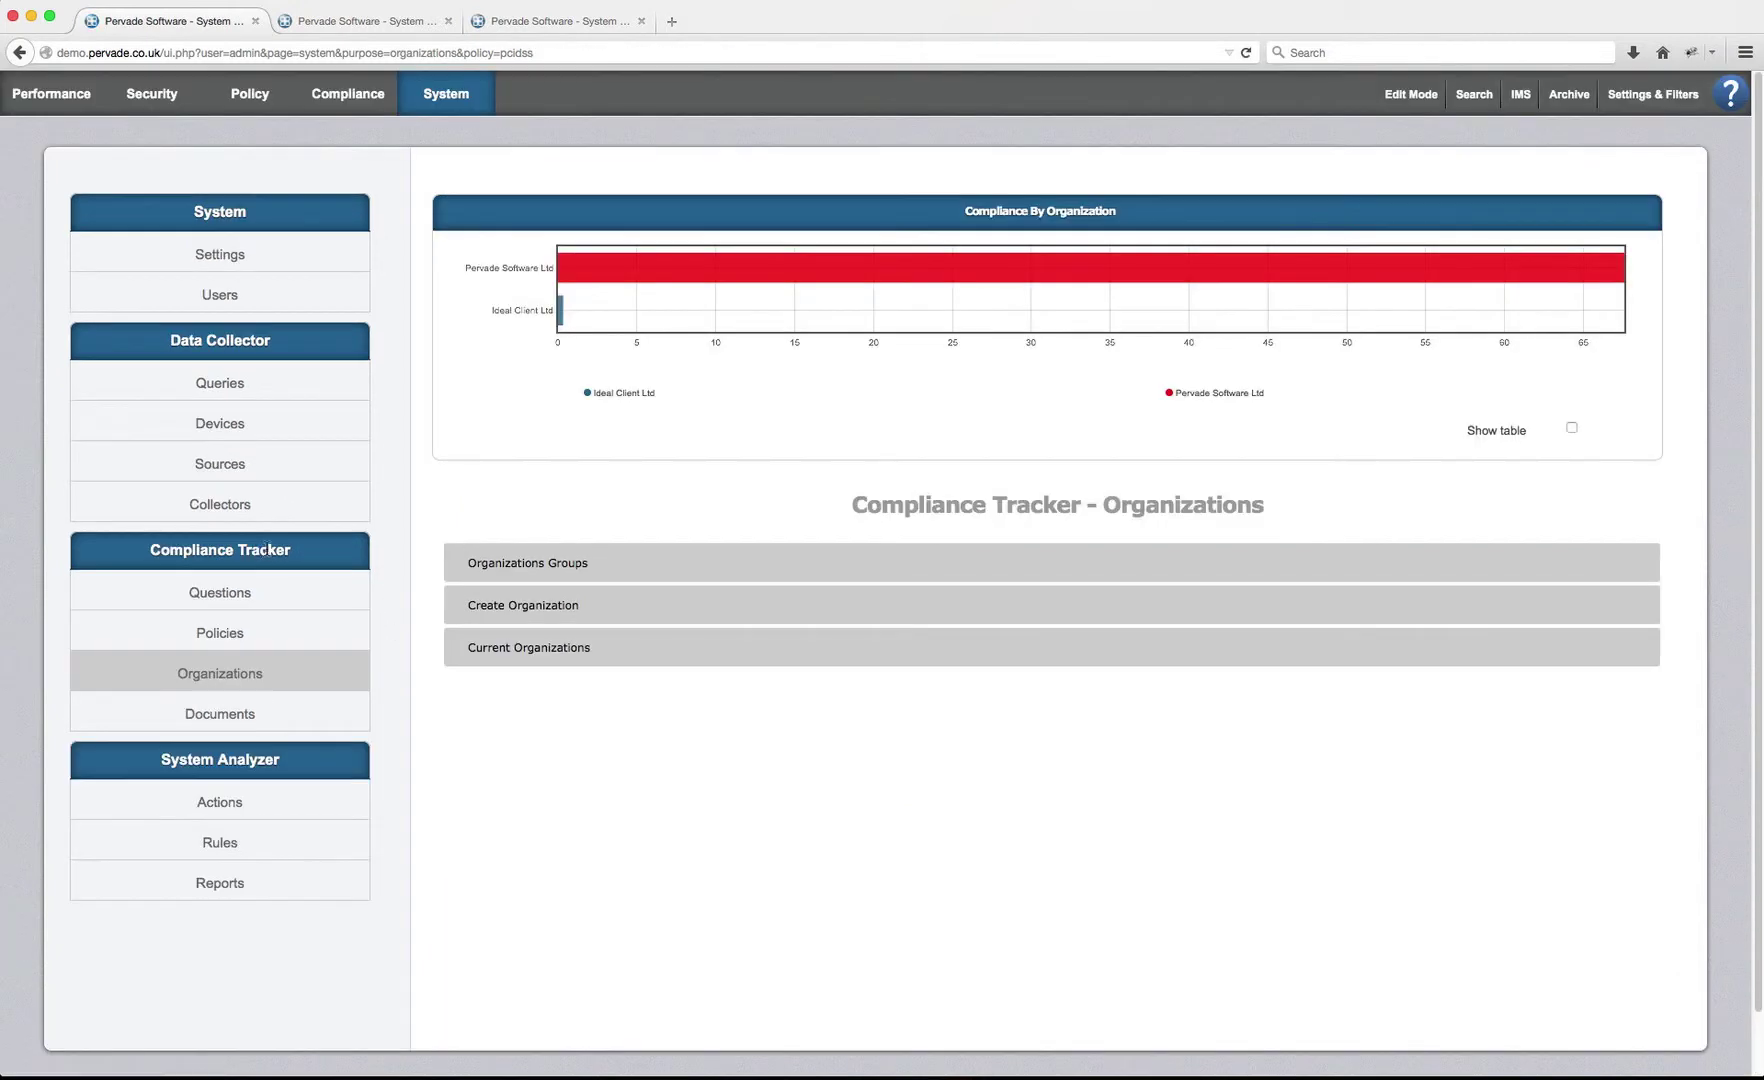
pyautogui.click(763, 655)
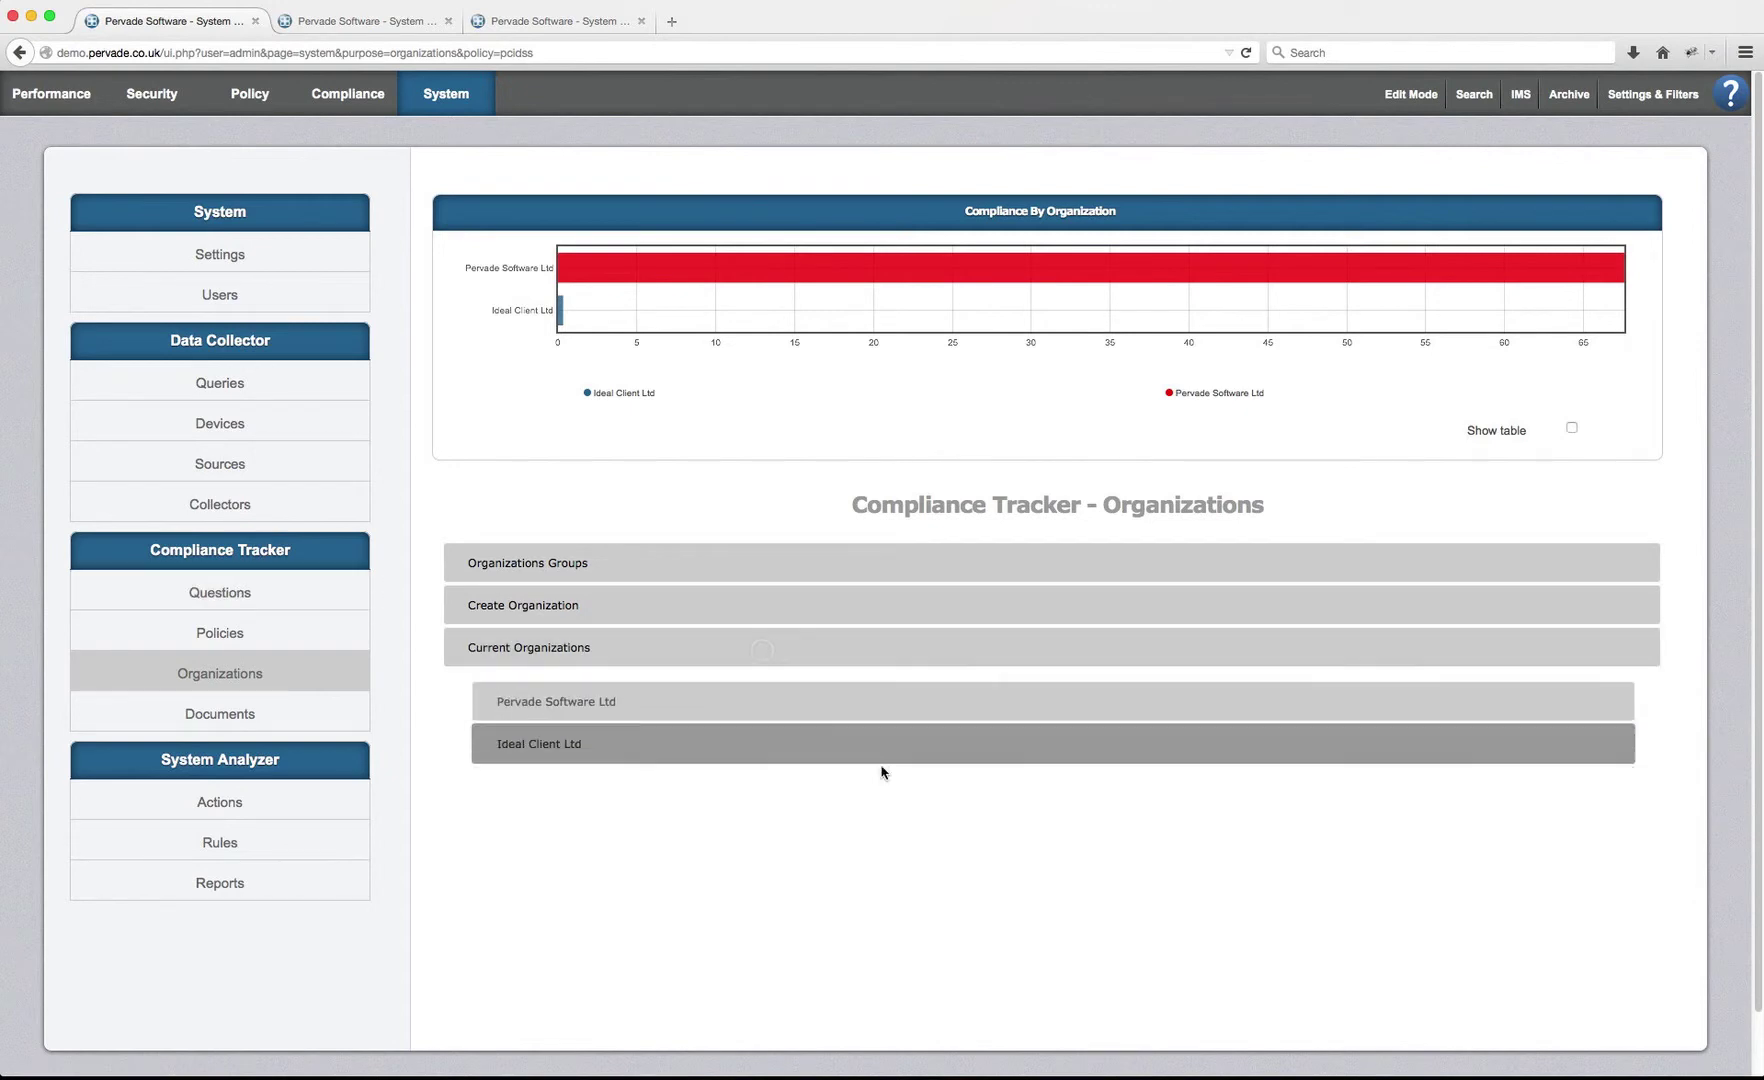
pyautogui.click(673, 709)
pyautogui.click(906, 851)
pyautogui.scroll(-2, 898, 843)
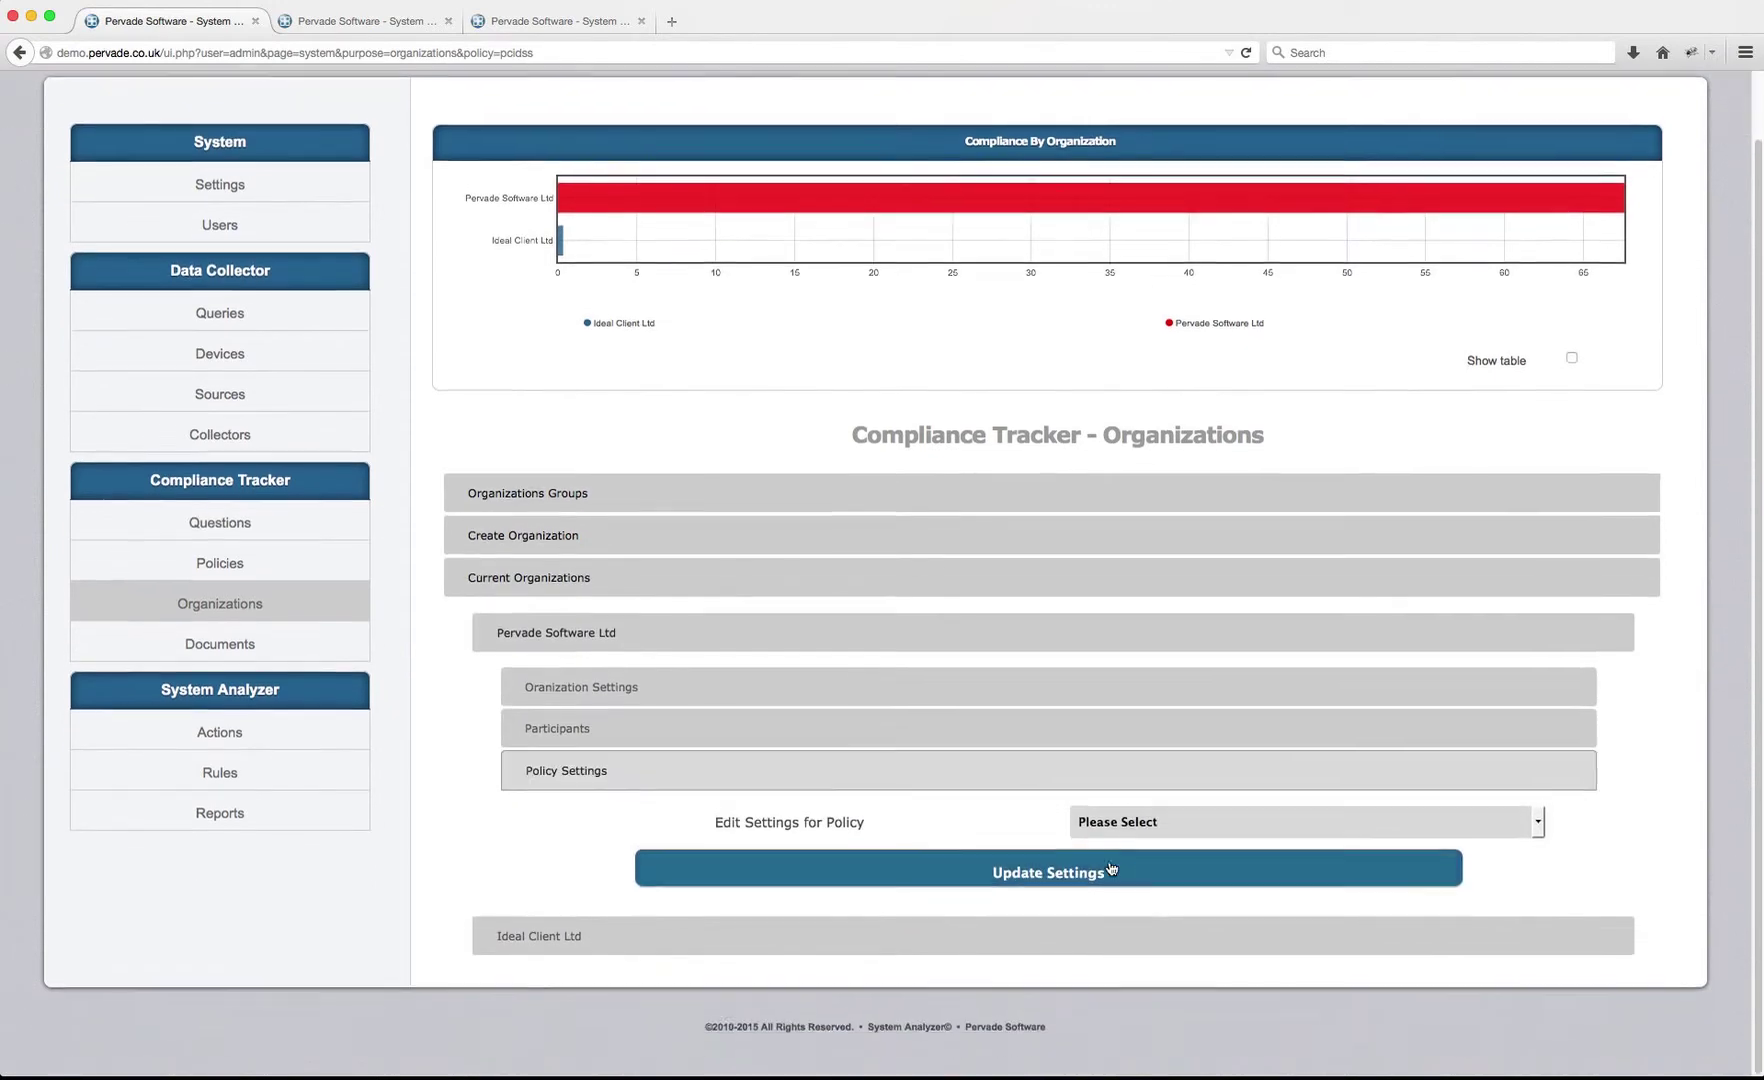
pyautogui.click(1150, 821)
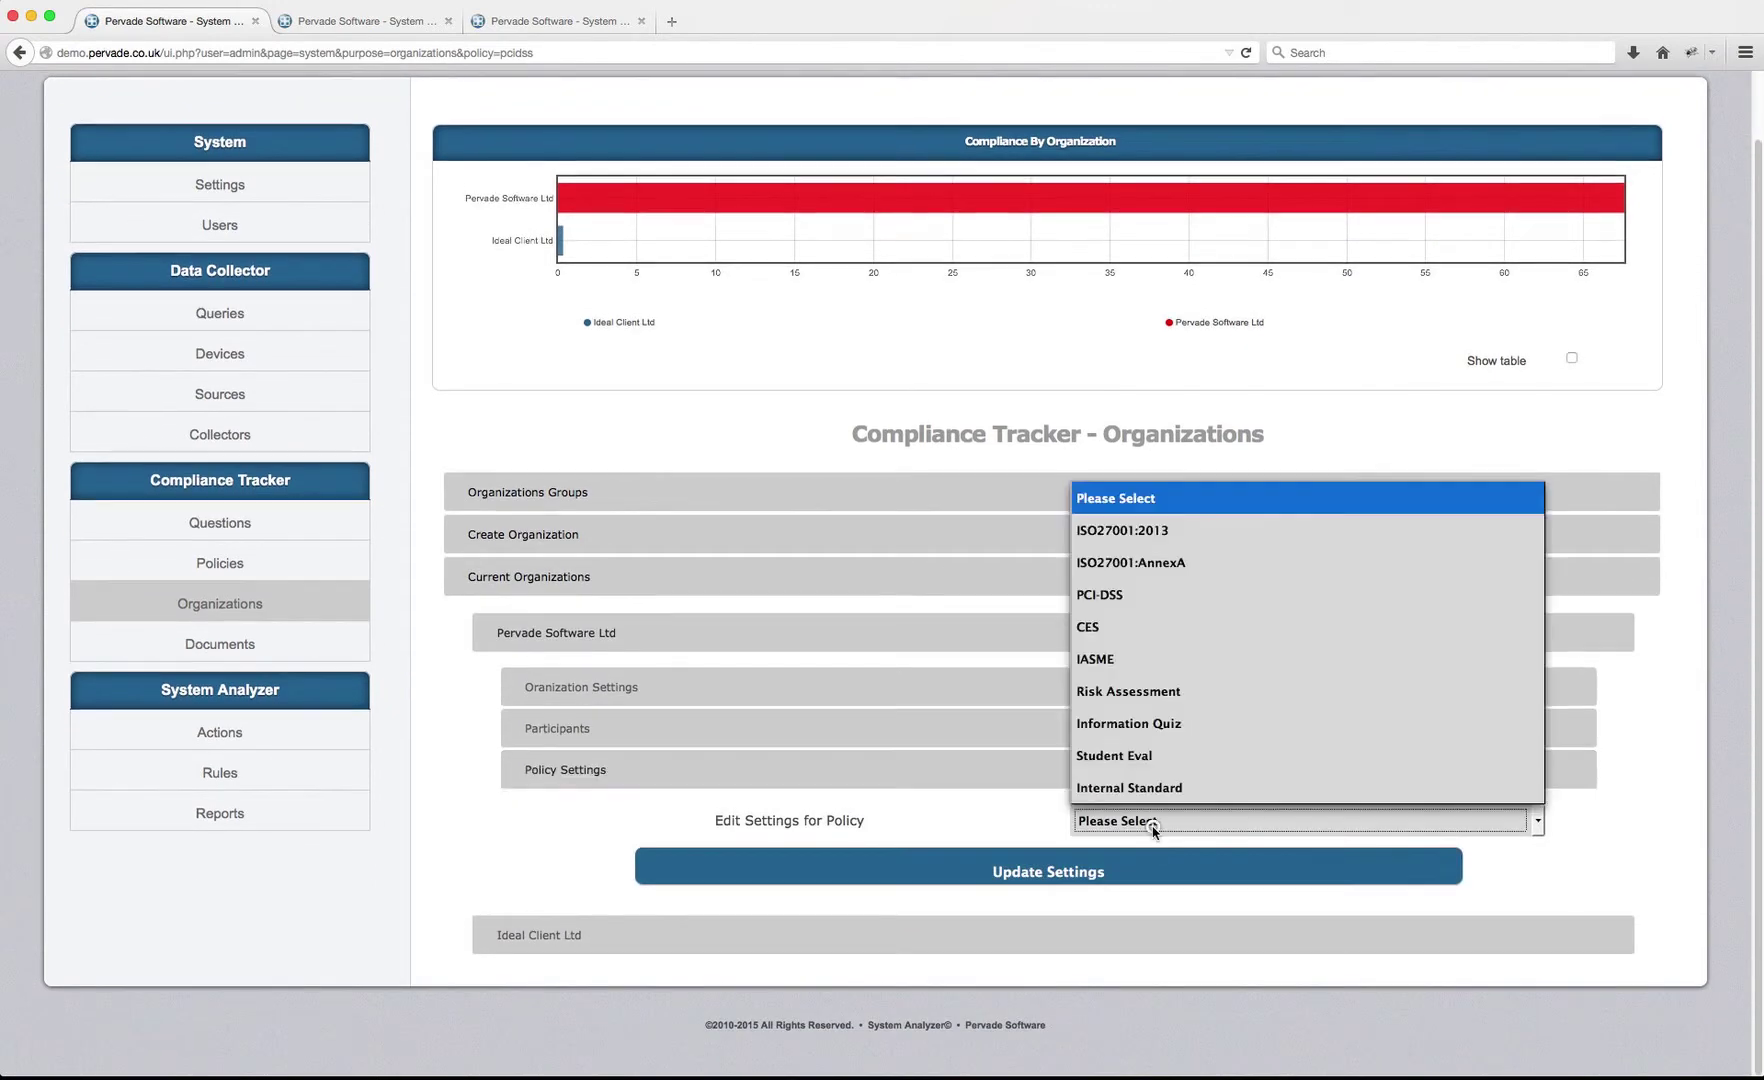
pyautogui.click(1147, 596)
pyautogui.click(1027, 882)
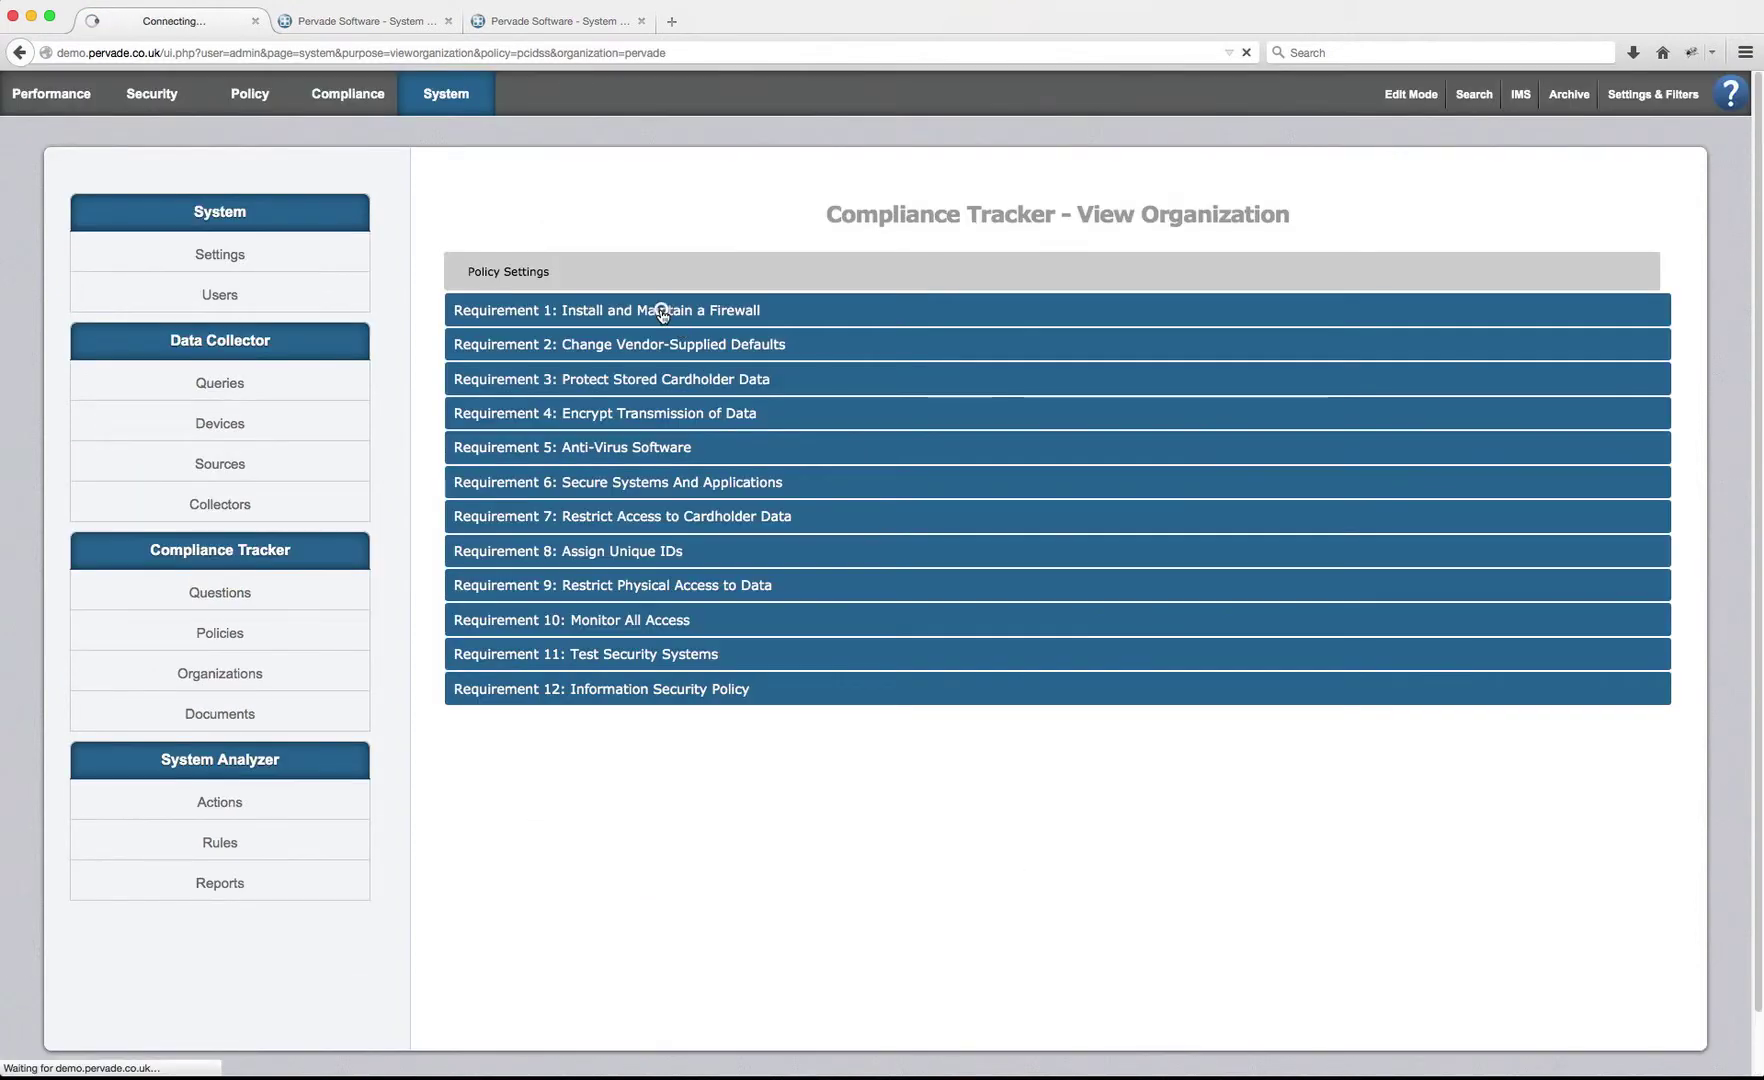
pyautogui.click(663, 311)
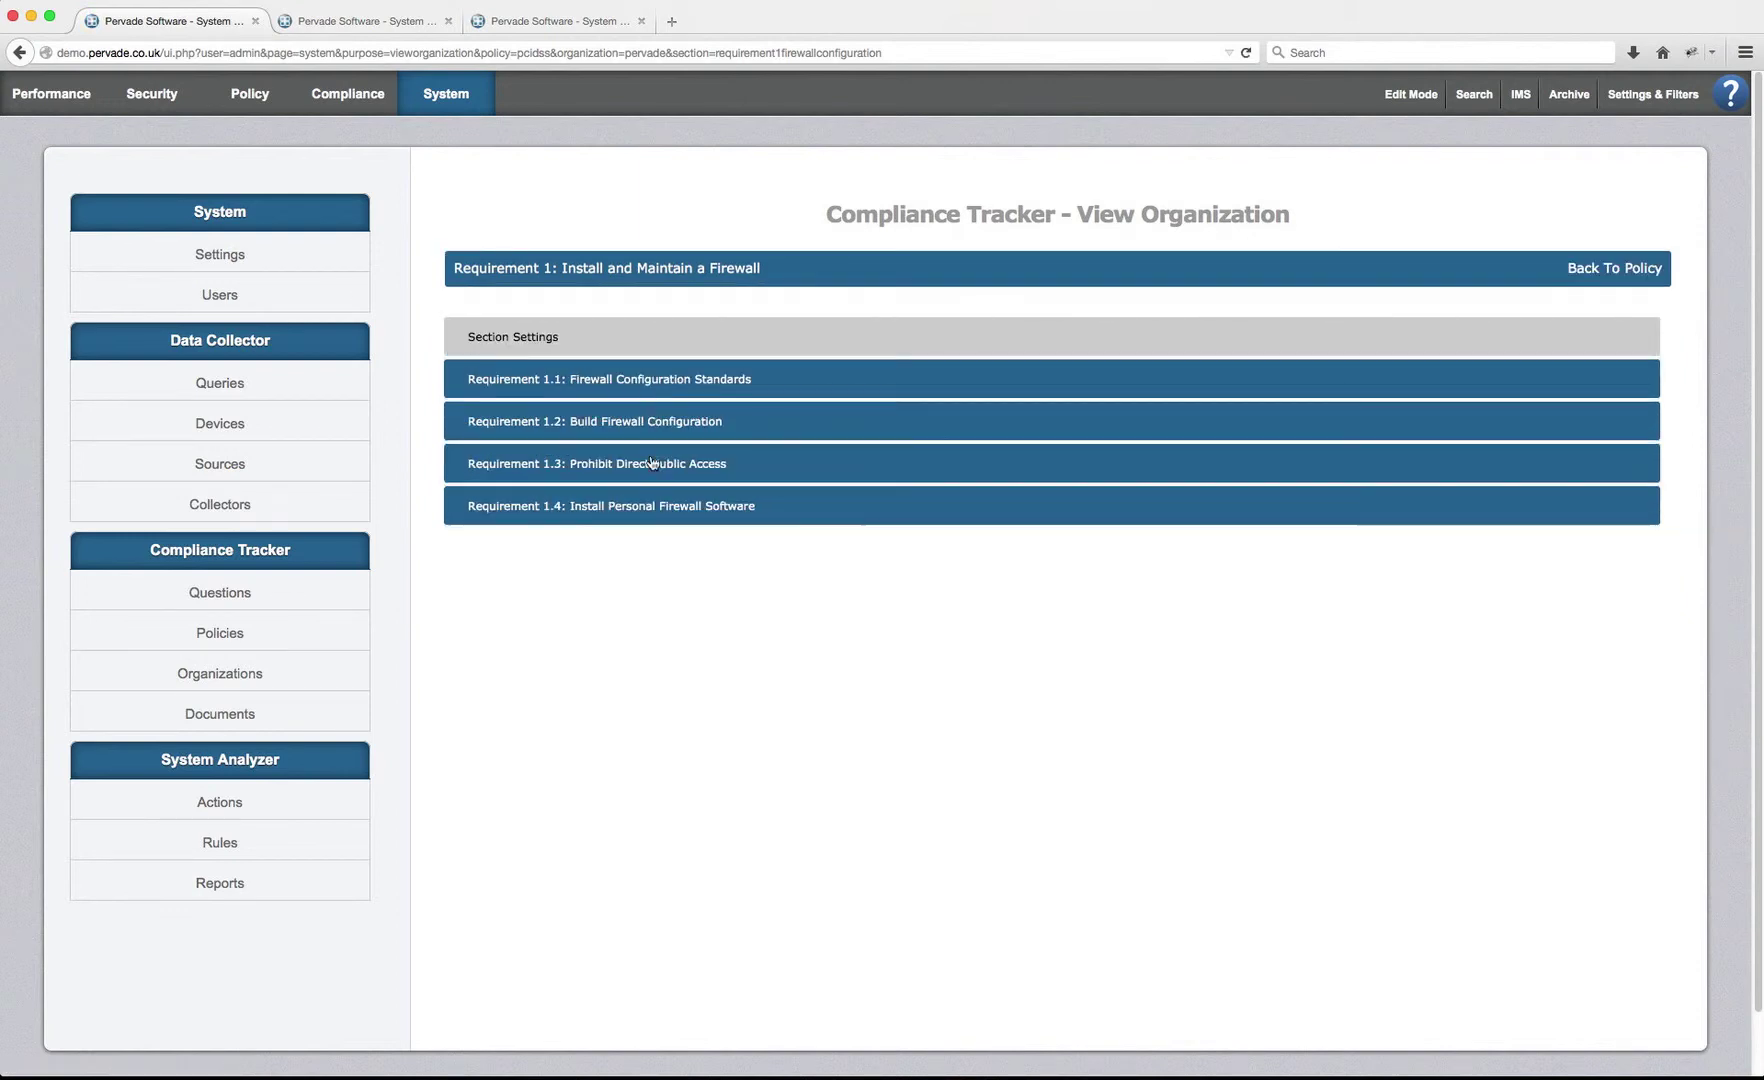
pyautogui.click(645, 419)
pyautogui.click(692, 606)
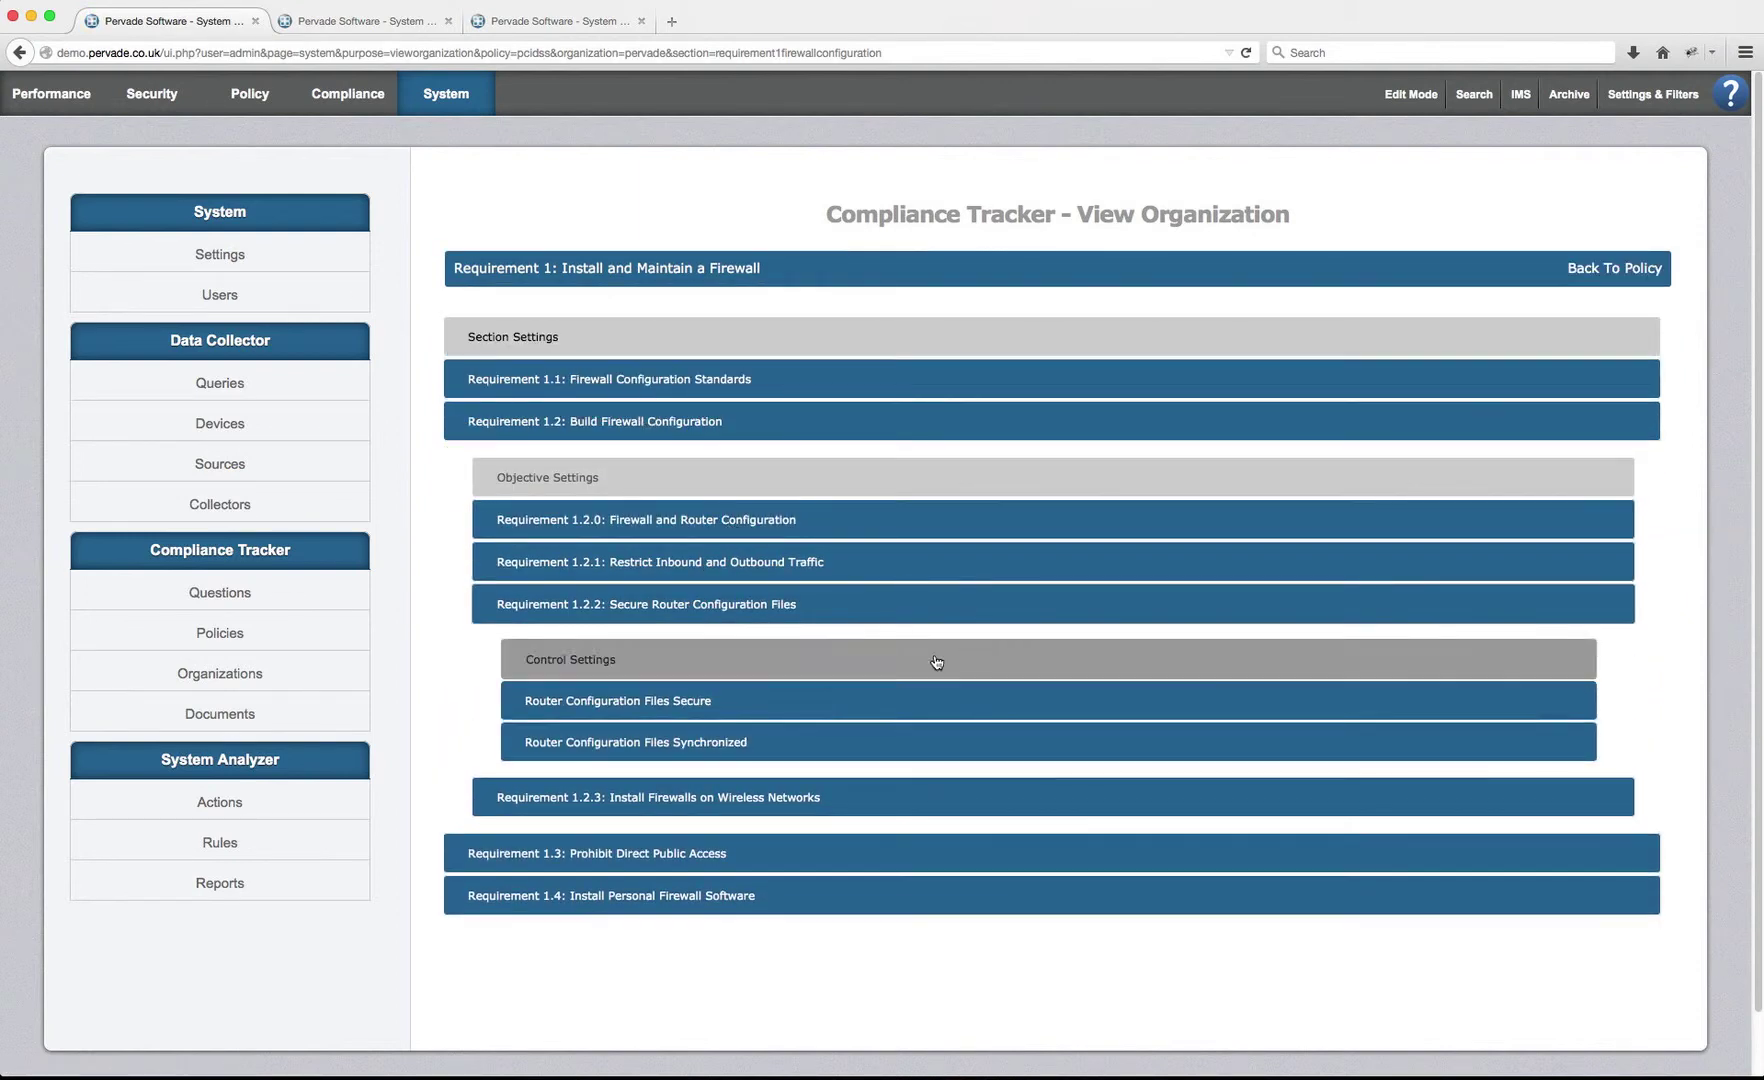
# - Set Devices In Scope for Router Configuration Files Synchronized to Selected Devices
pyautogui.click(649, 738)
pyautogui.scroll(-3, 854, 693)
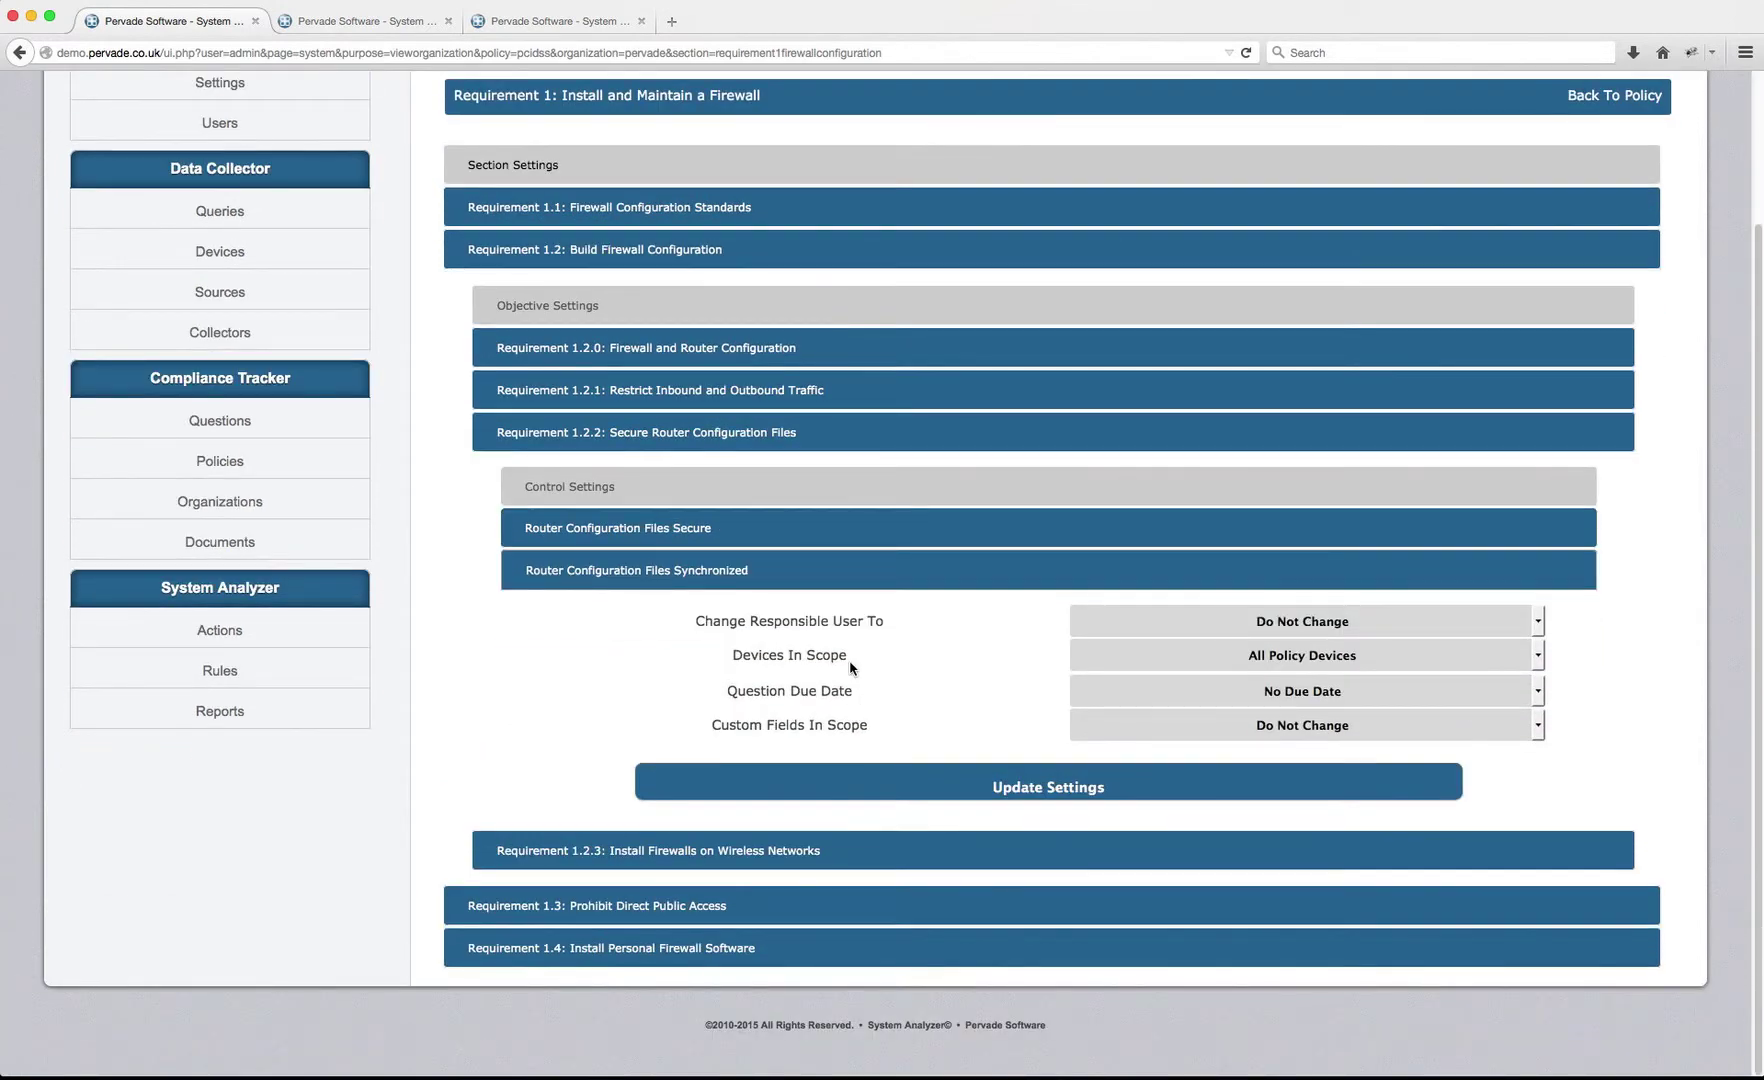
pyautogui.moveTo(724, 660); pyautogui.dragTo(855, 658)
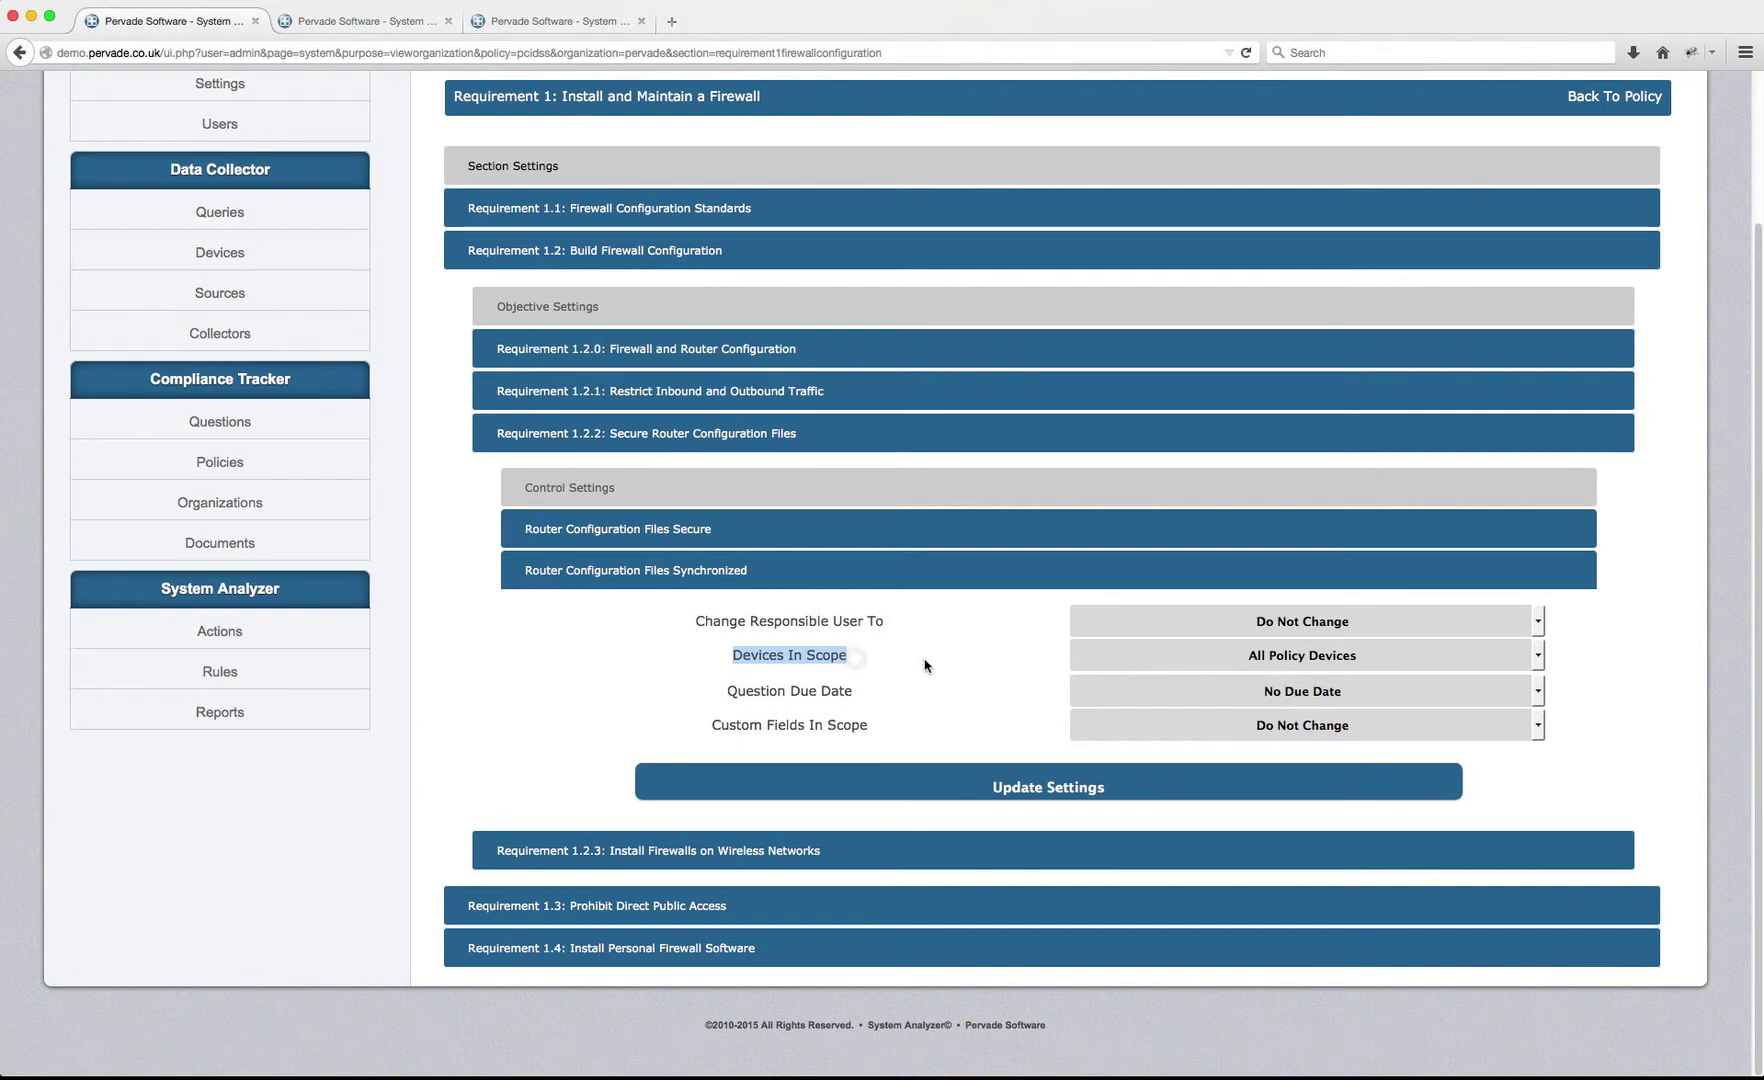
pyautogui.click(1148, 662)
pyautogui.click(1176, 707)
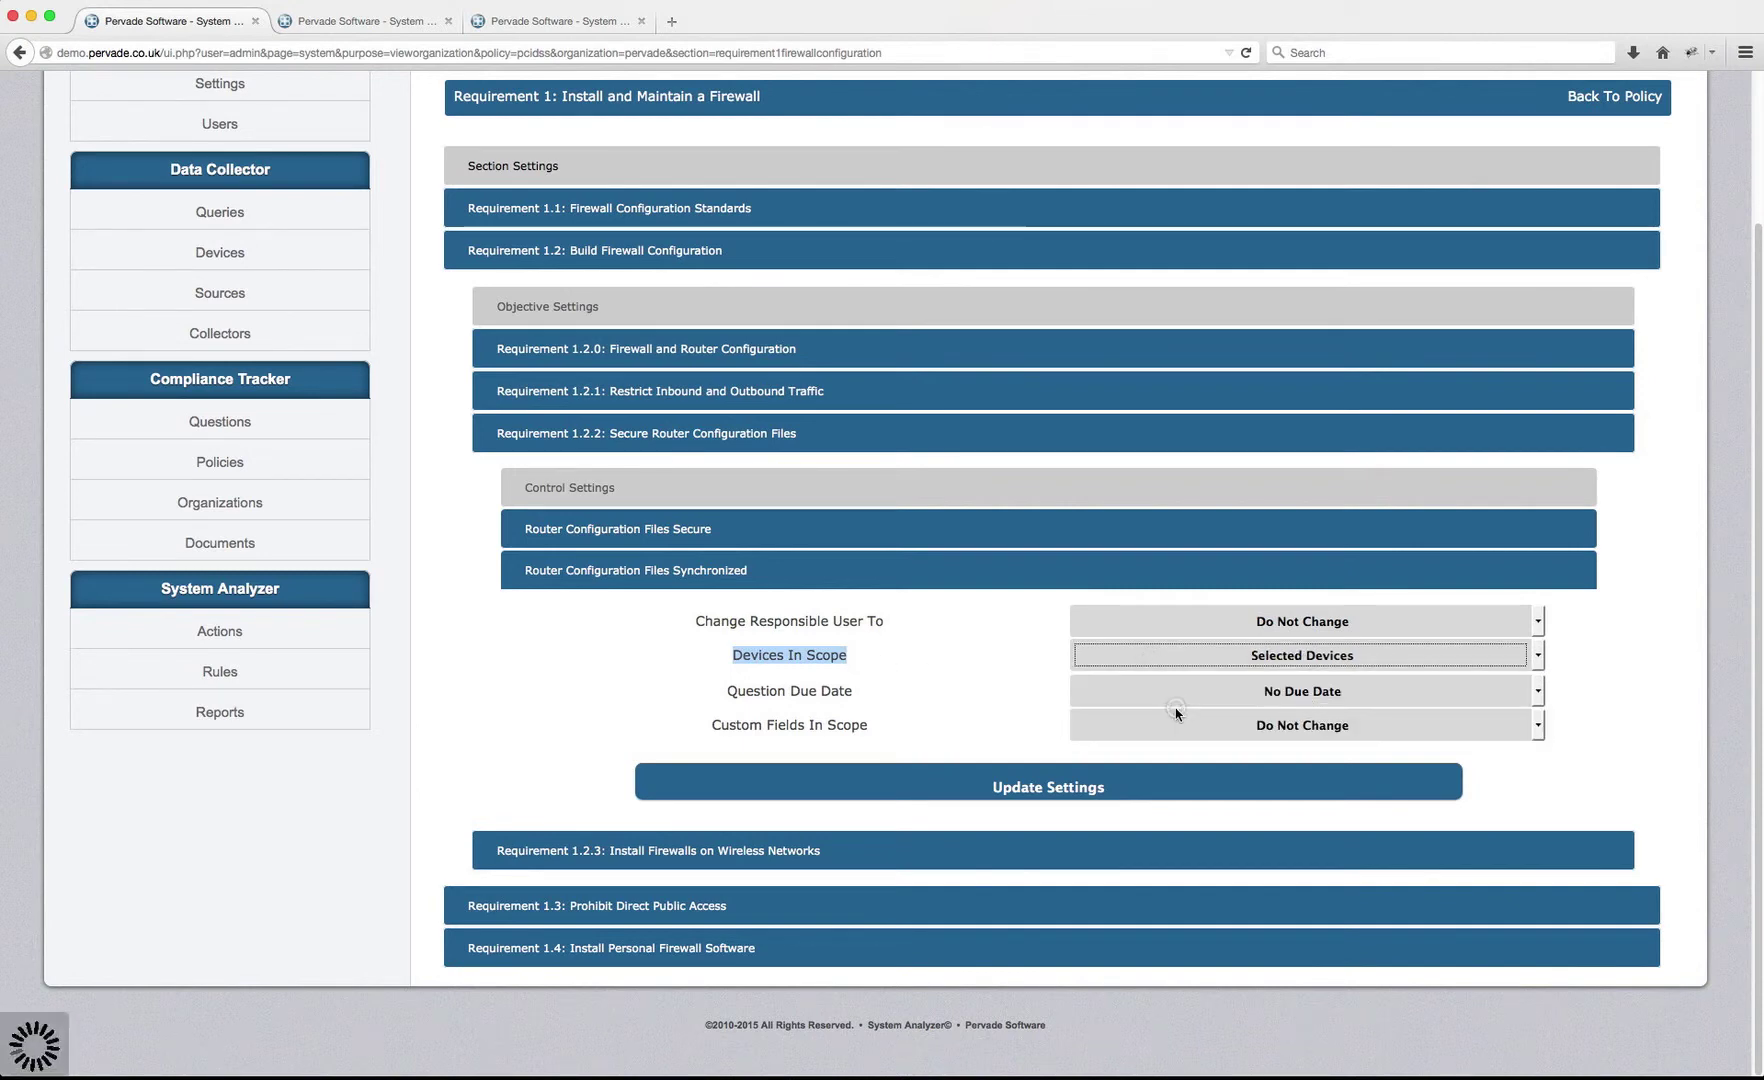
# - Tick SW_CoreSwitch, SW_Firewall, Dav_Firewall, Dav_CoreSwitch, Firewall and the Firewalls group
pyautogui.click(1306, 710)
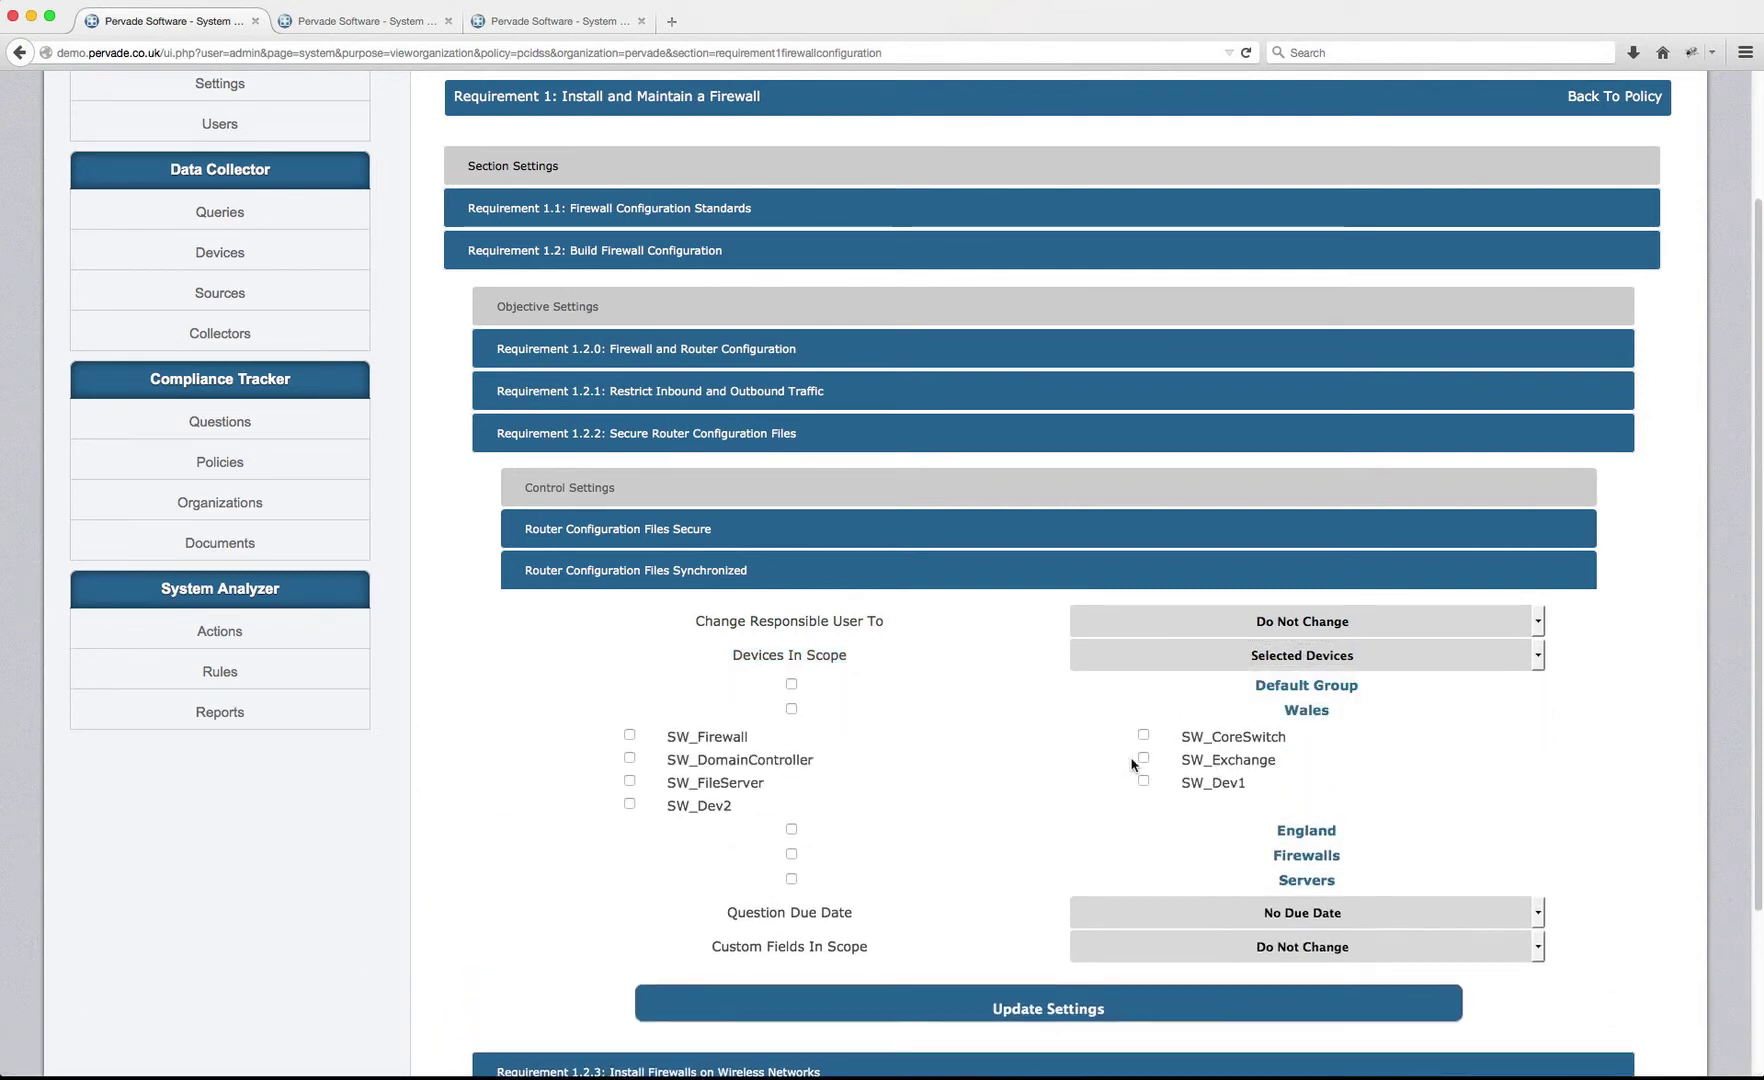
pyautogui.click(1143, 735)
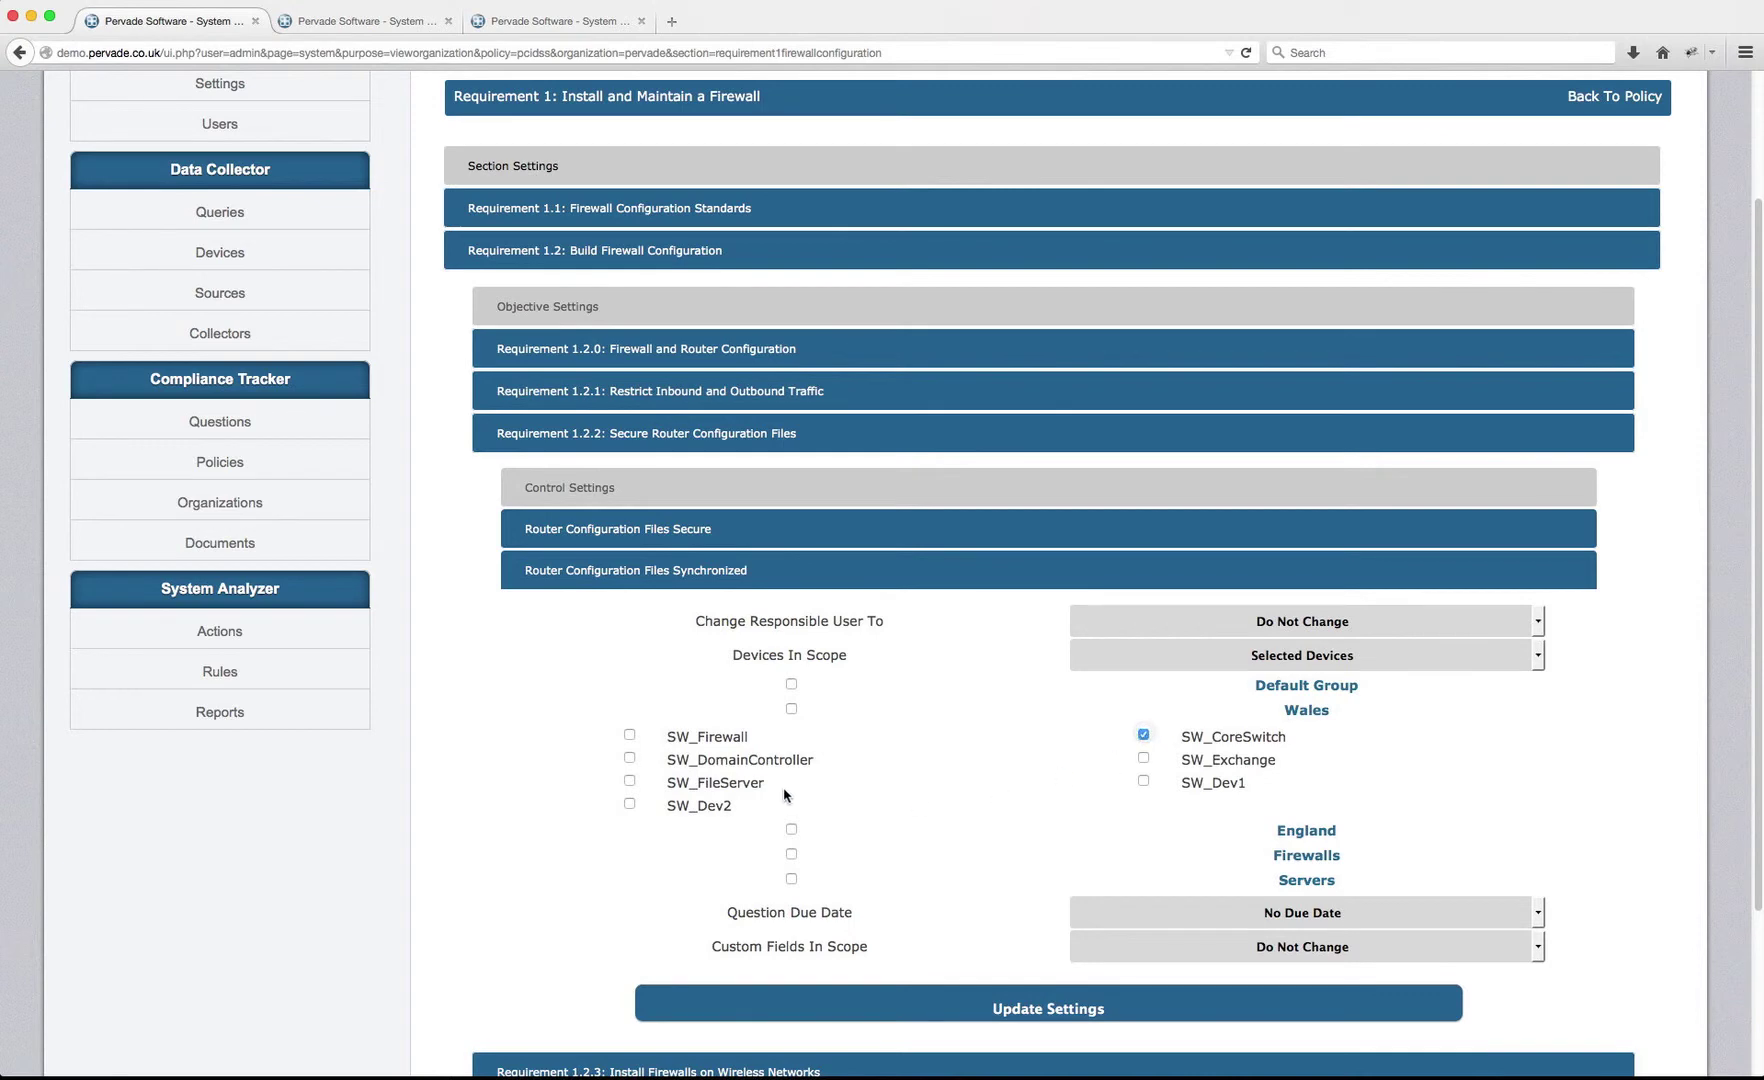
pyautogui.click(629, 735)
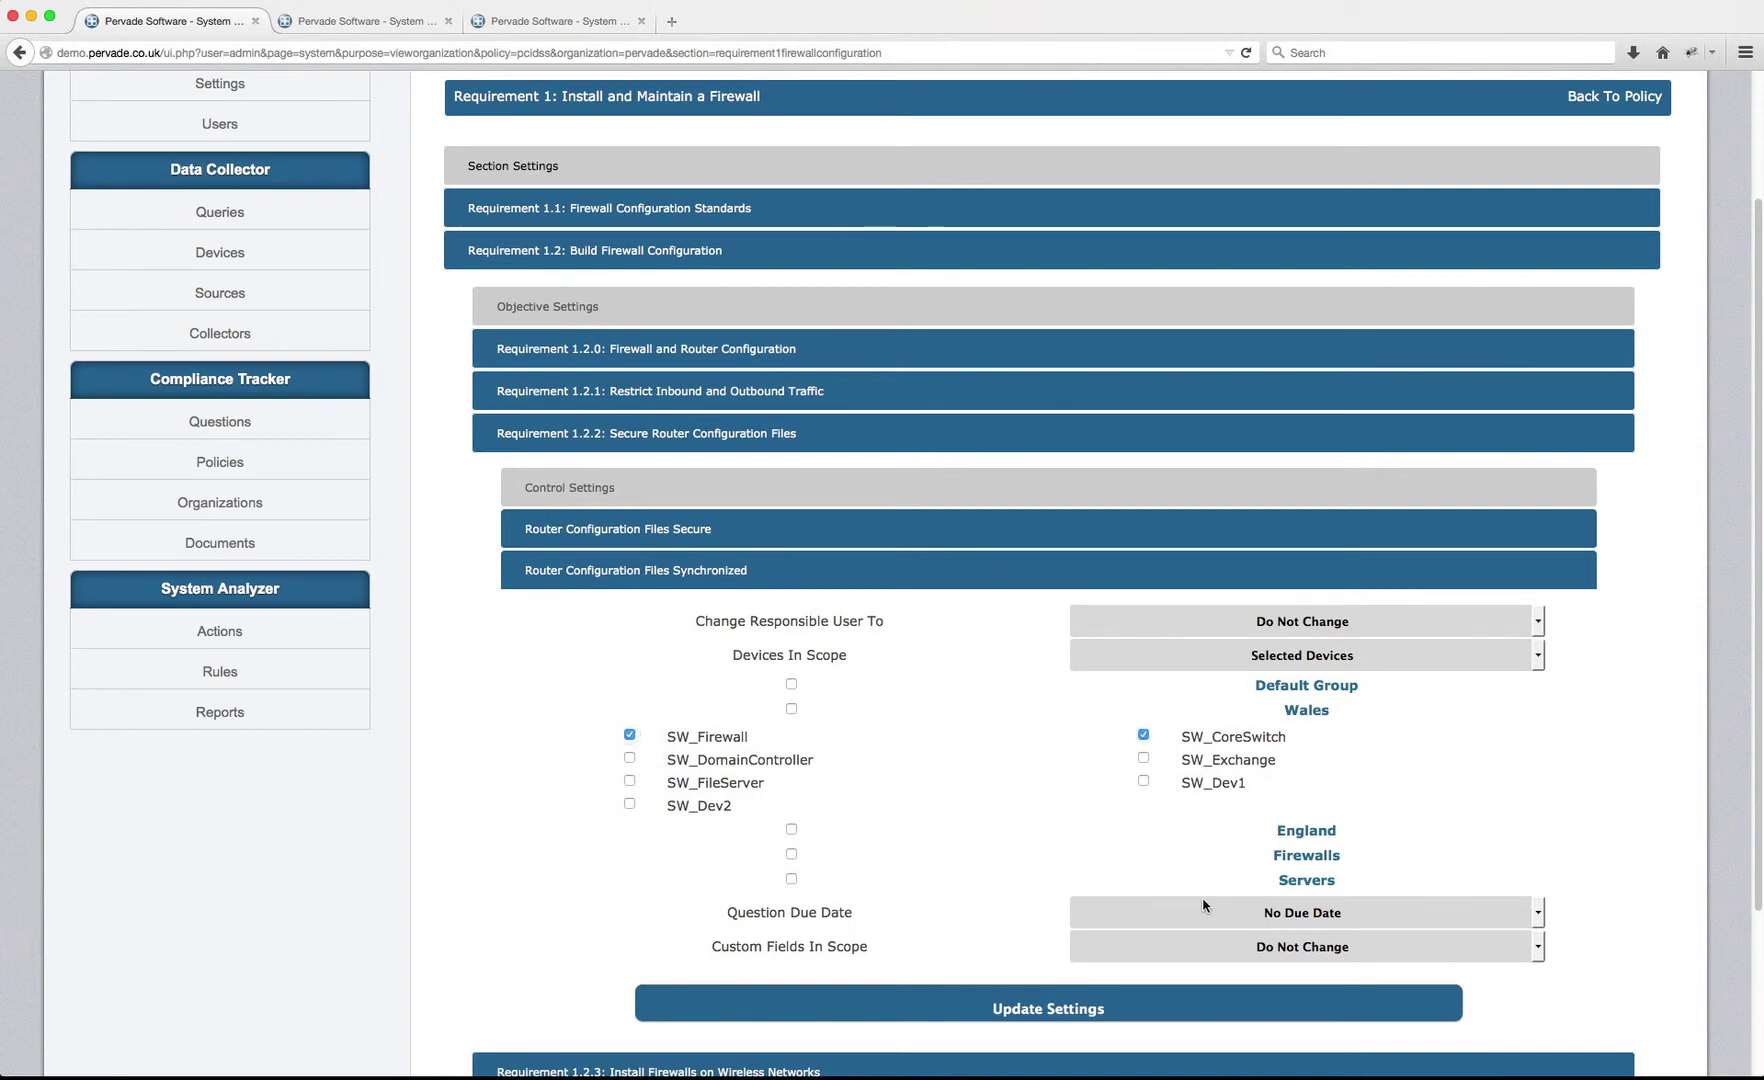
pyautogui.click(1298, 831)
pyautogui.click(628, 854)
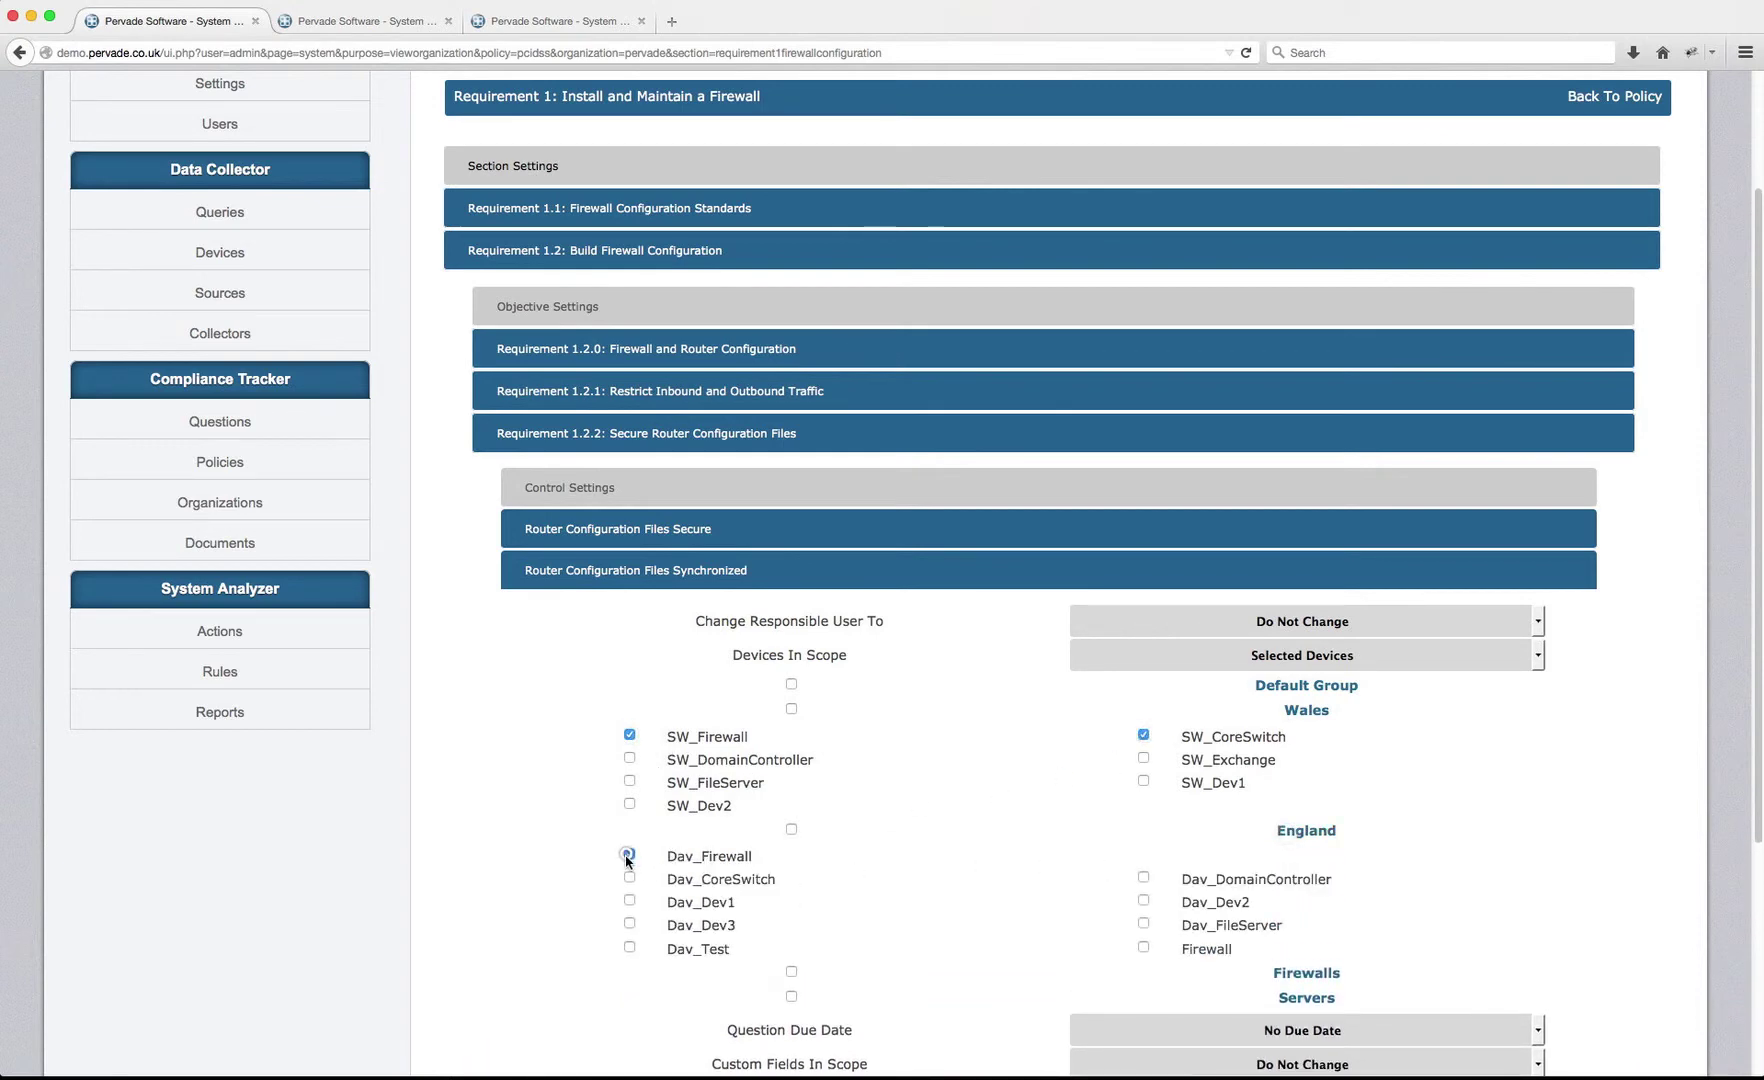
pyautogui.click(629, 877)
pyautogui.scroll(-3, 1122, 913)
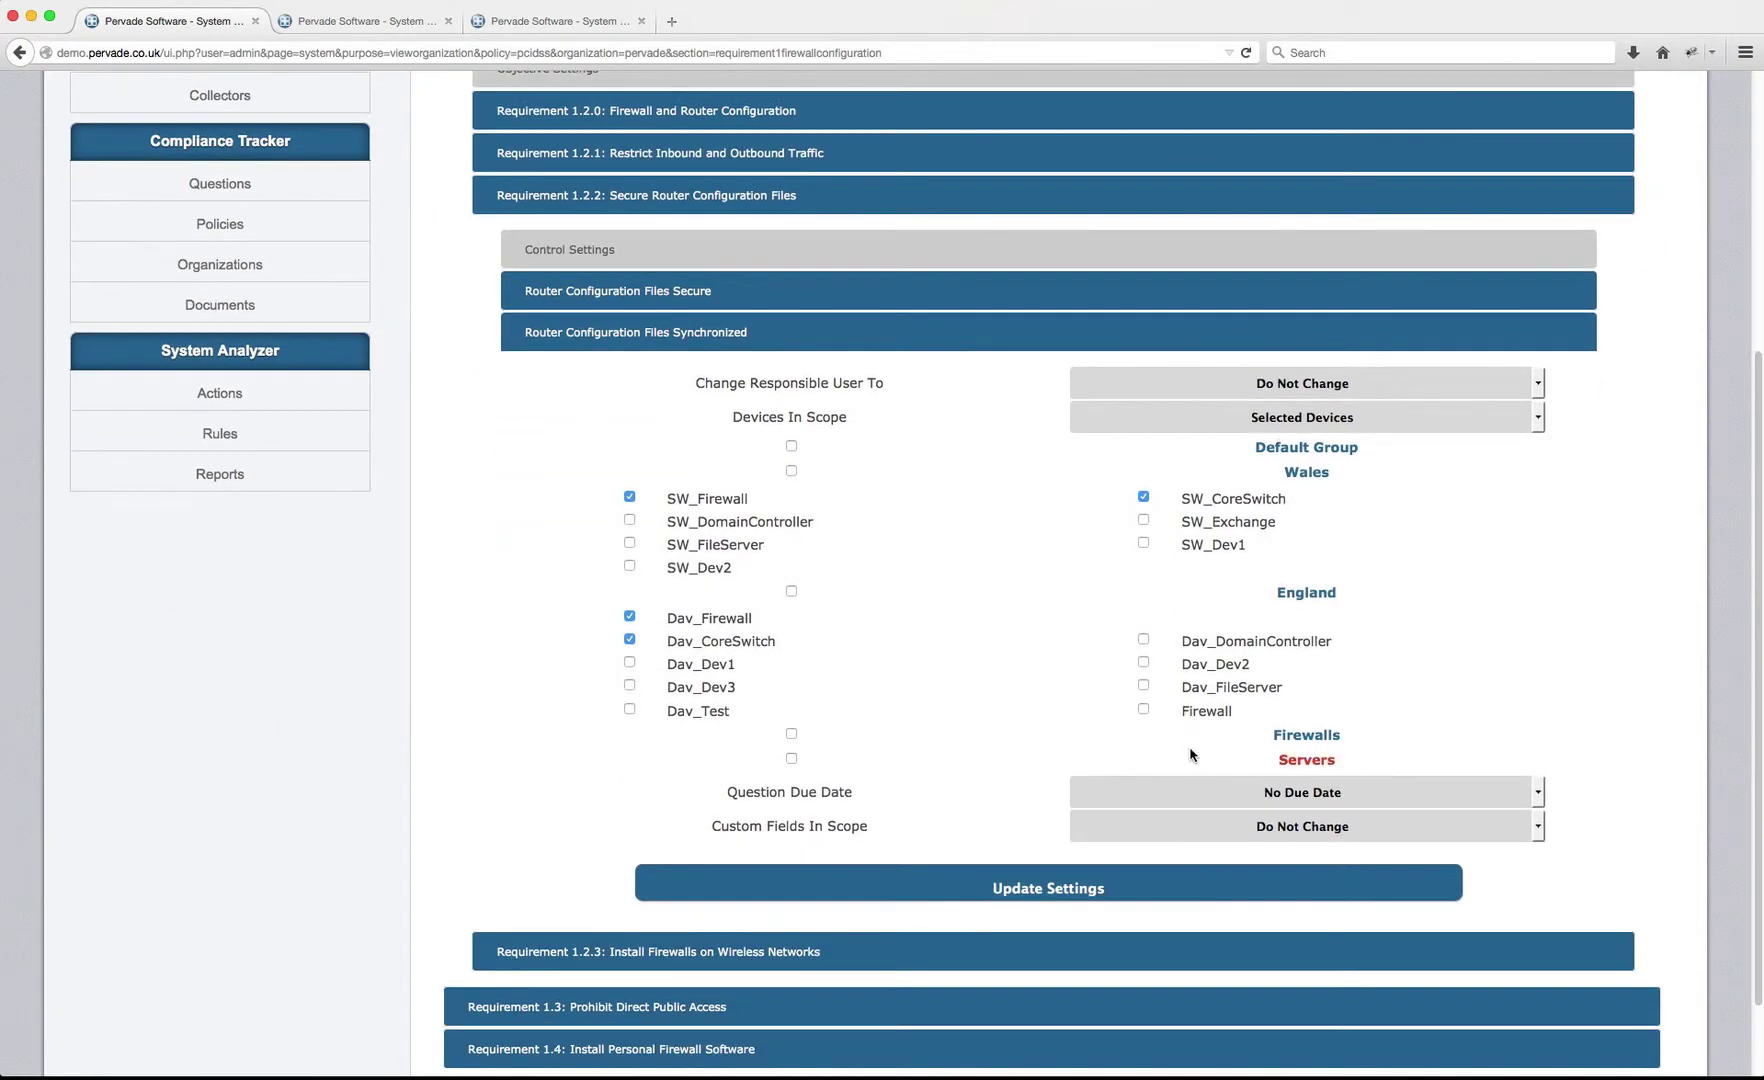
pyautogui.click(1145, 710)
pyautogui.click(1197, 790)
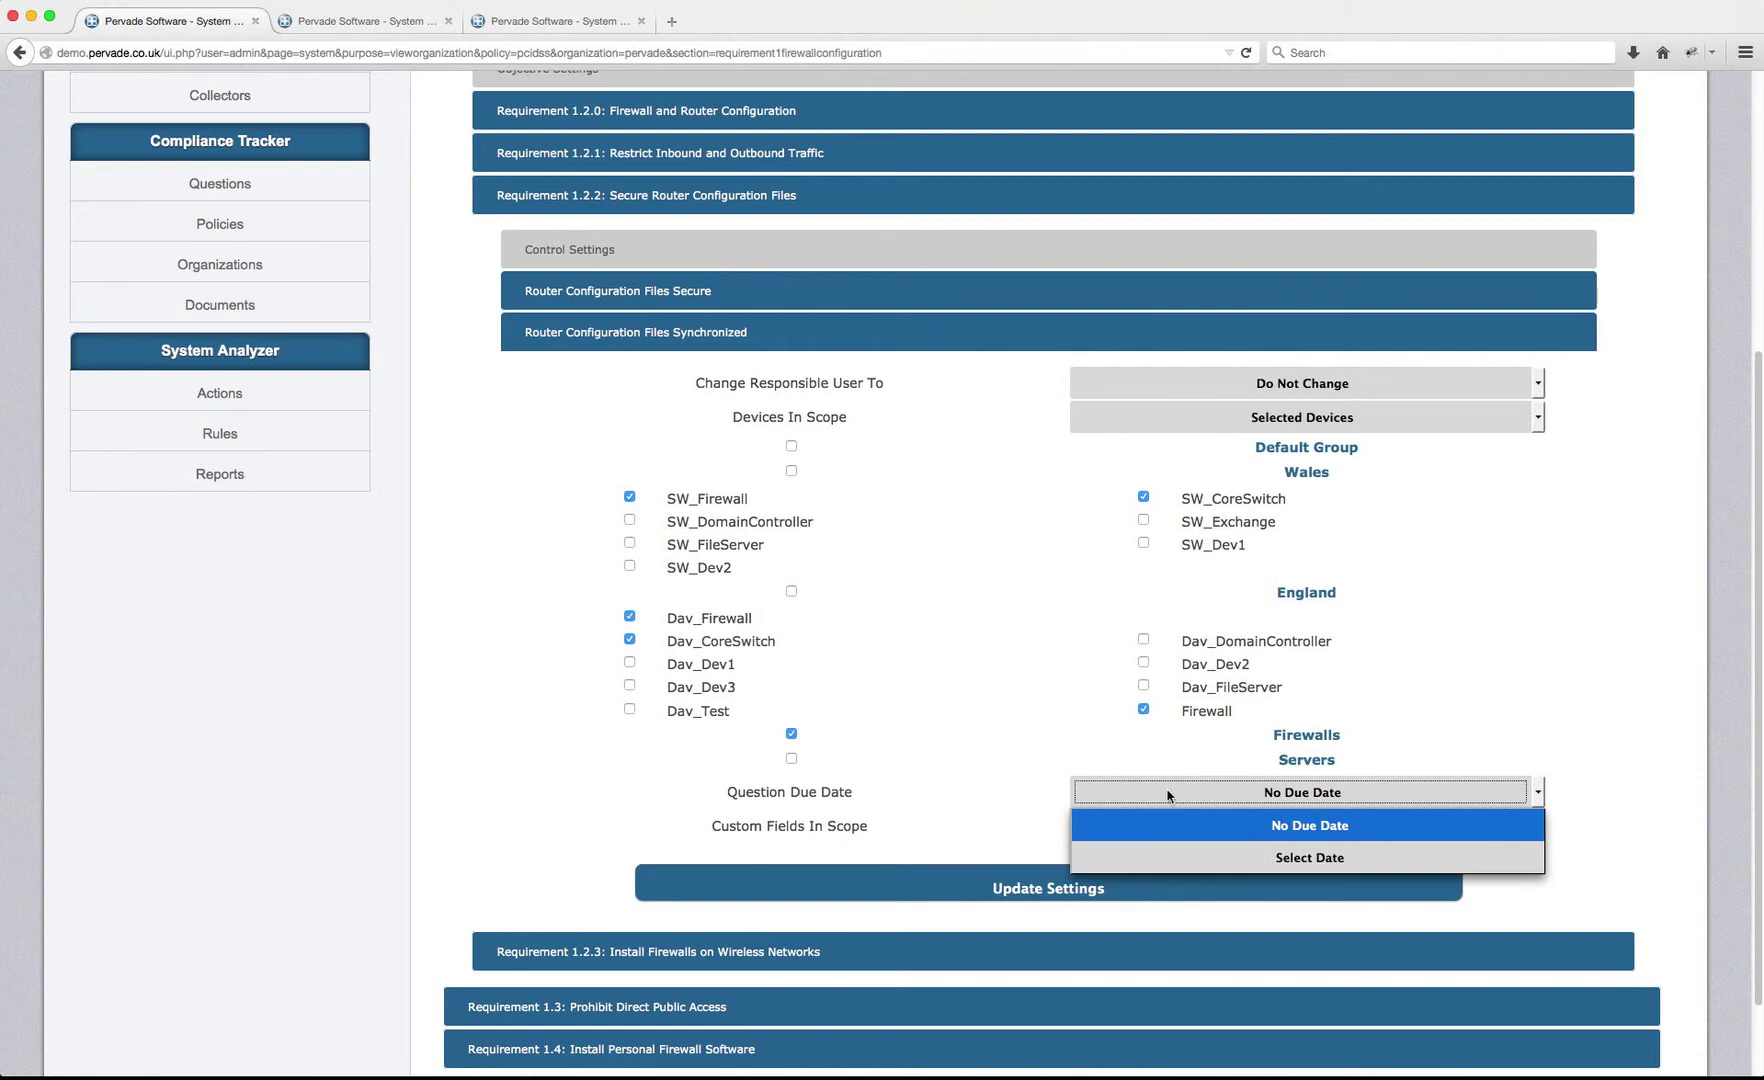
pyautogui.click(1020, 768)
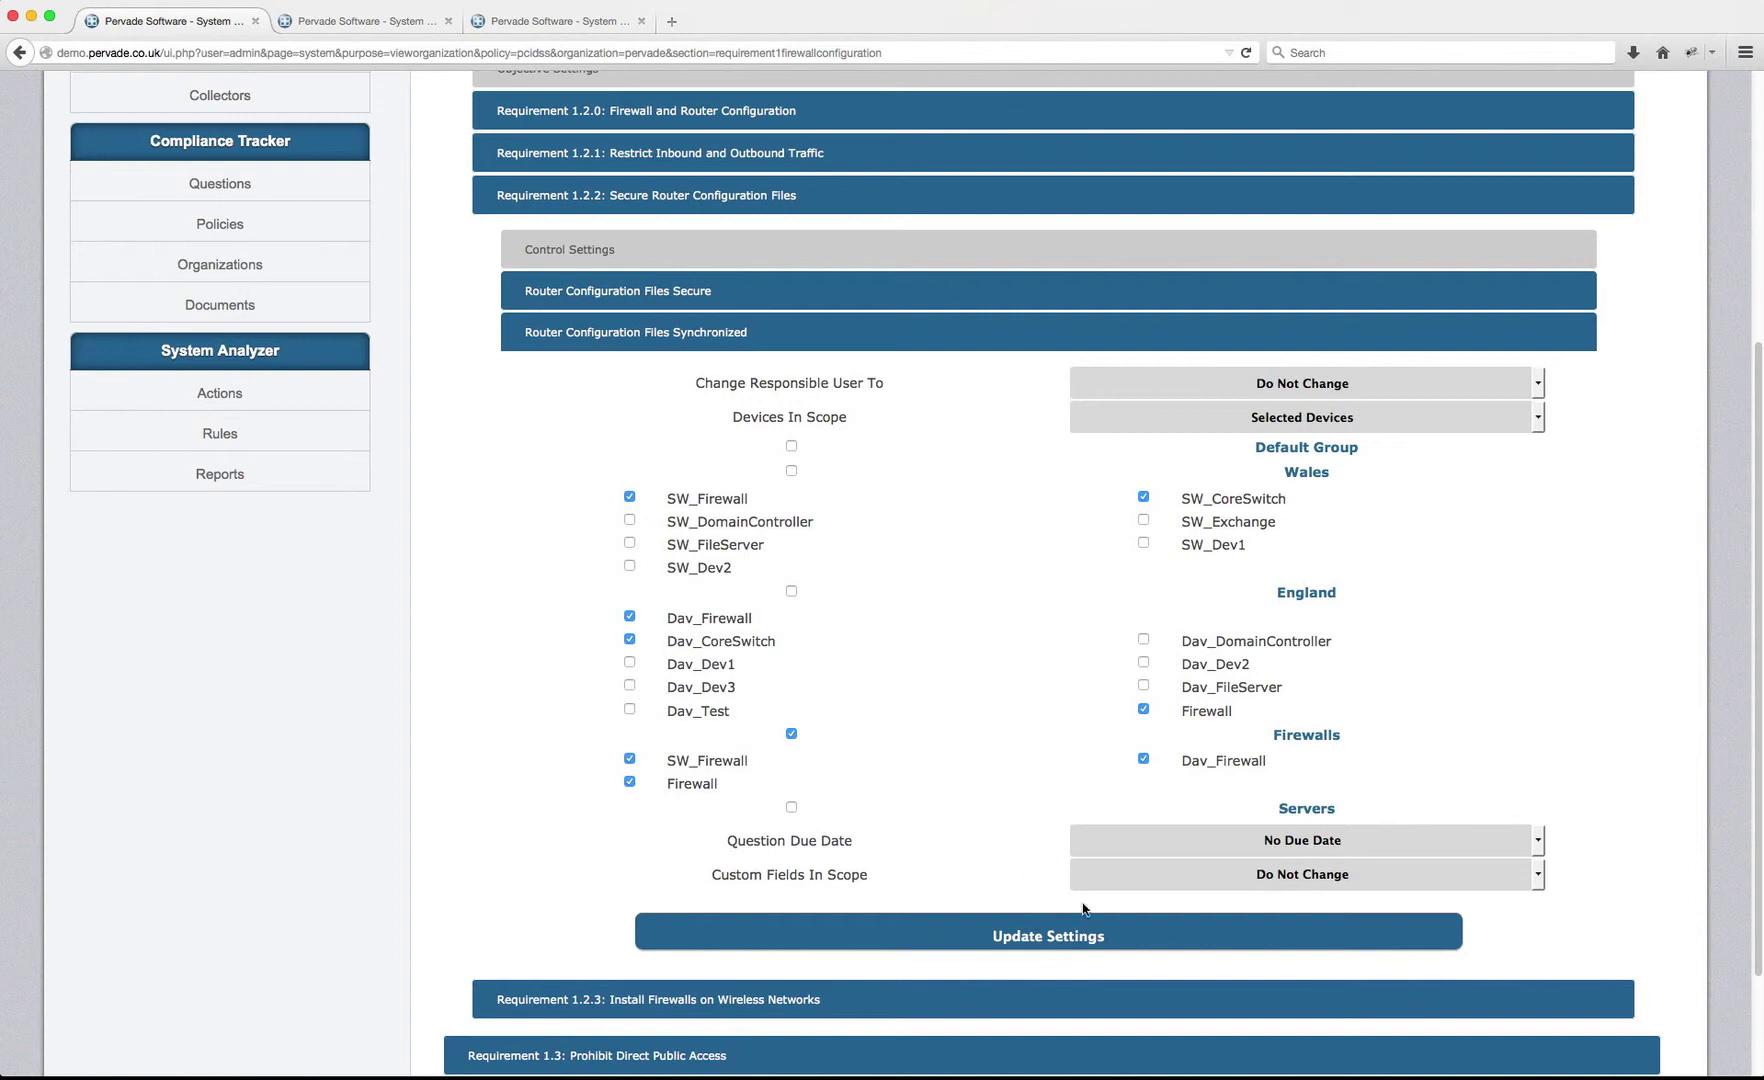
# - Apply the selected-device scope with Update Settings and confirm the change with OK
pyautogui.click(1071, 943)
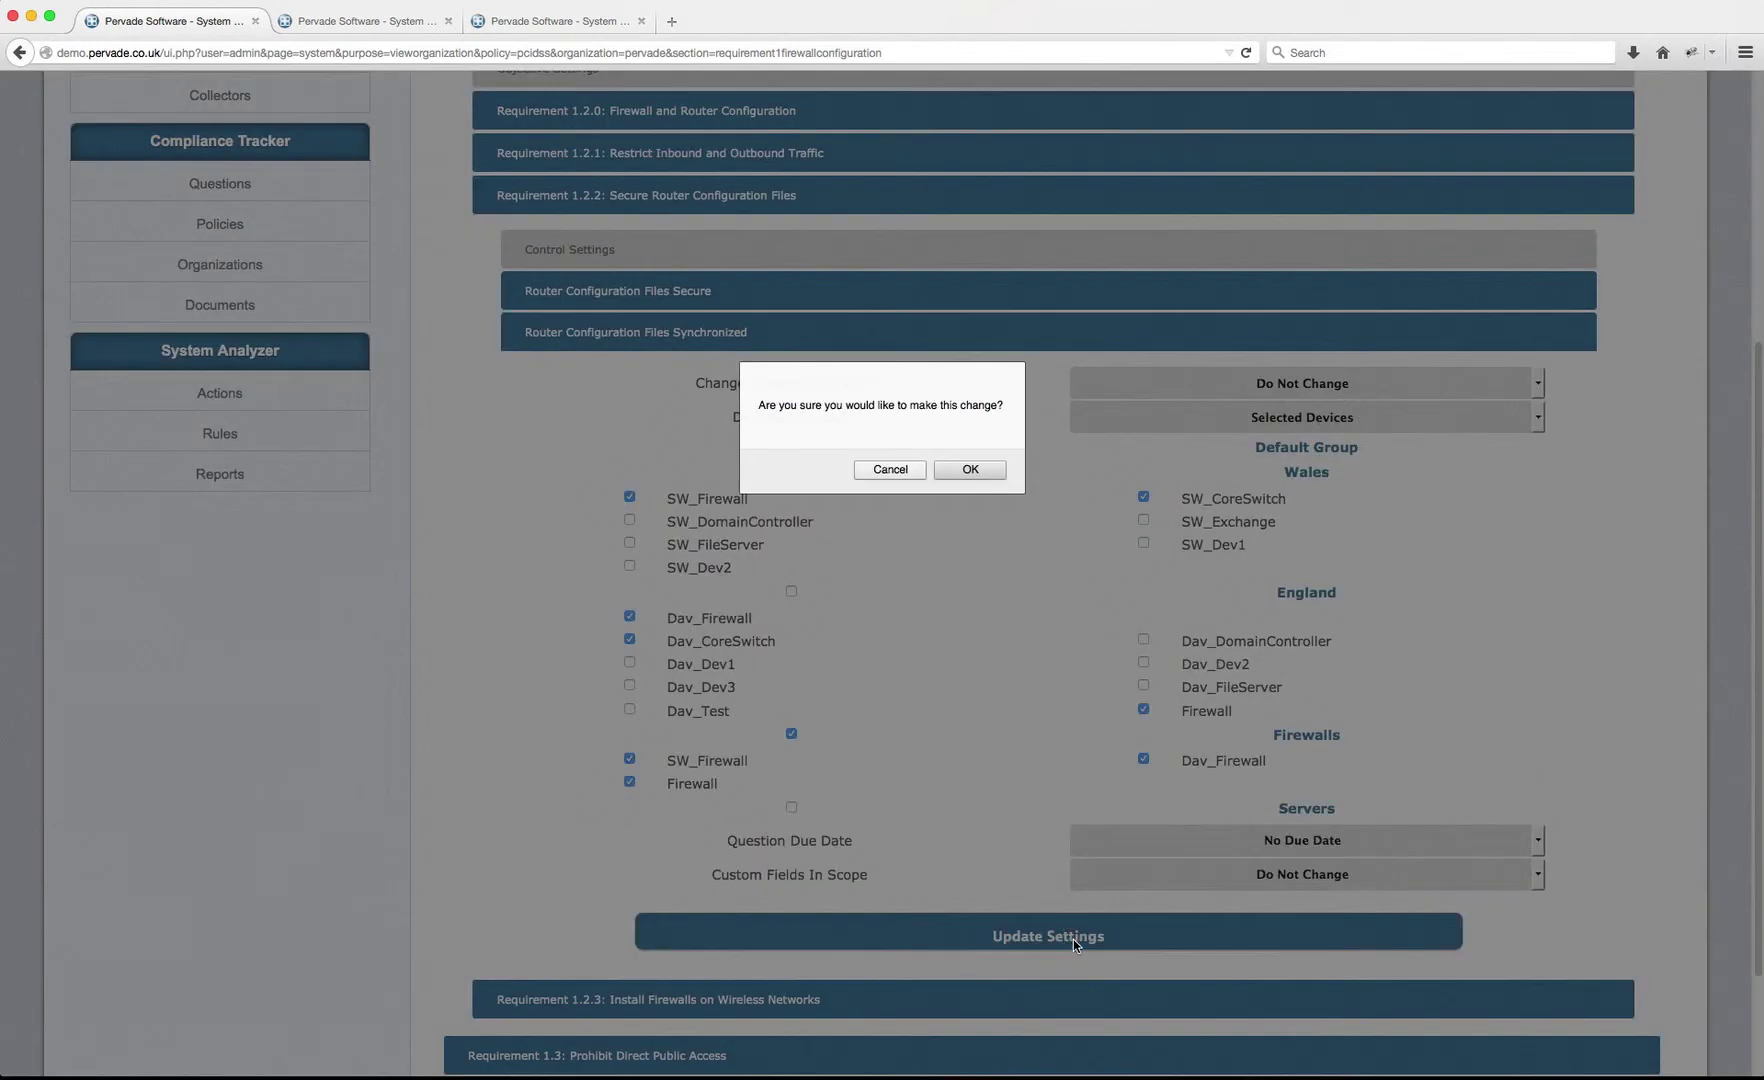
pyautogui.click(973, 470)
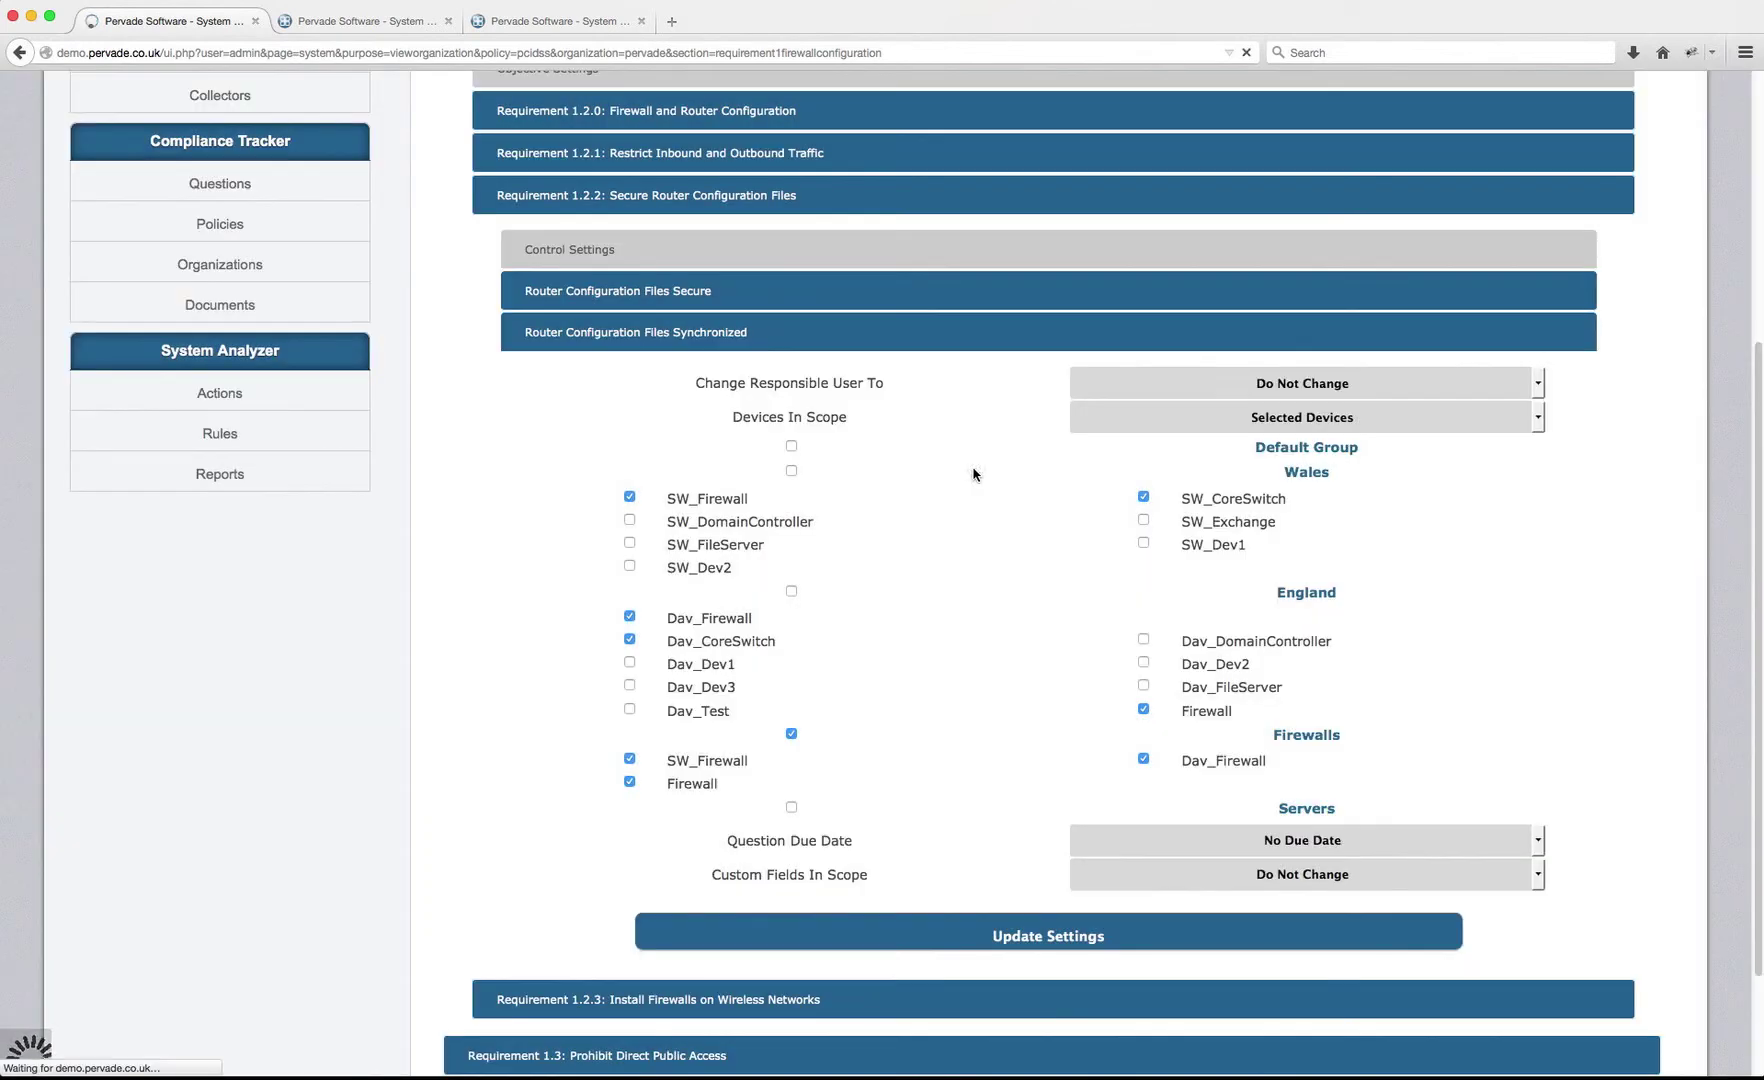